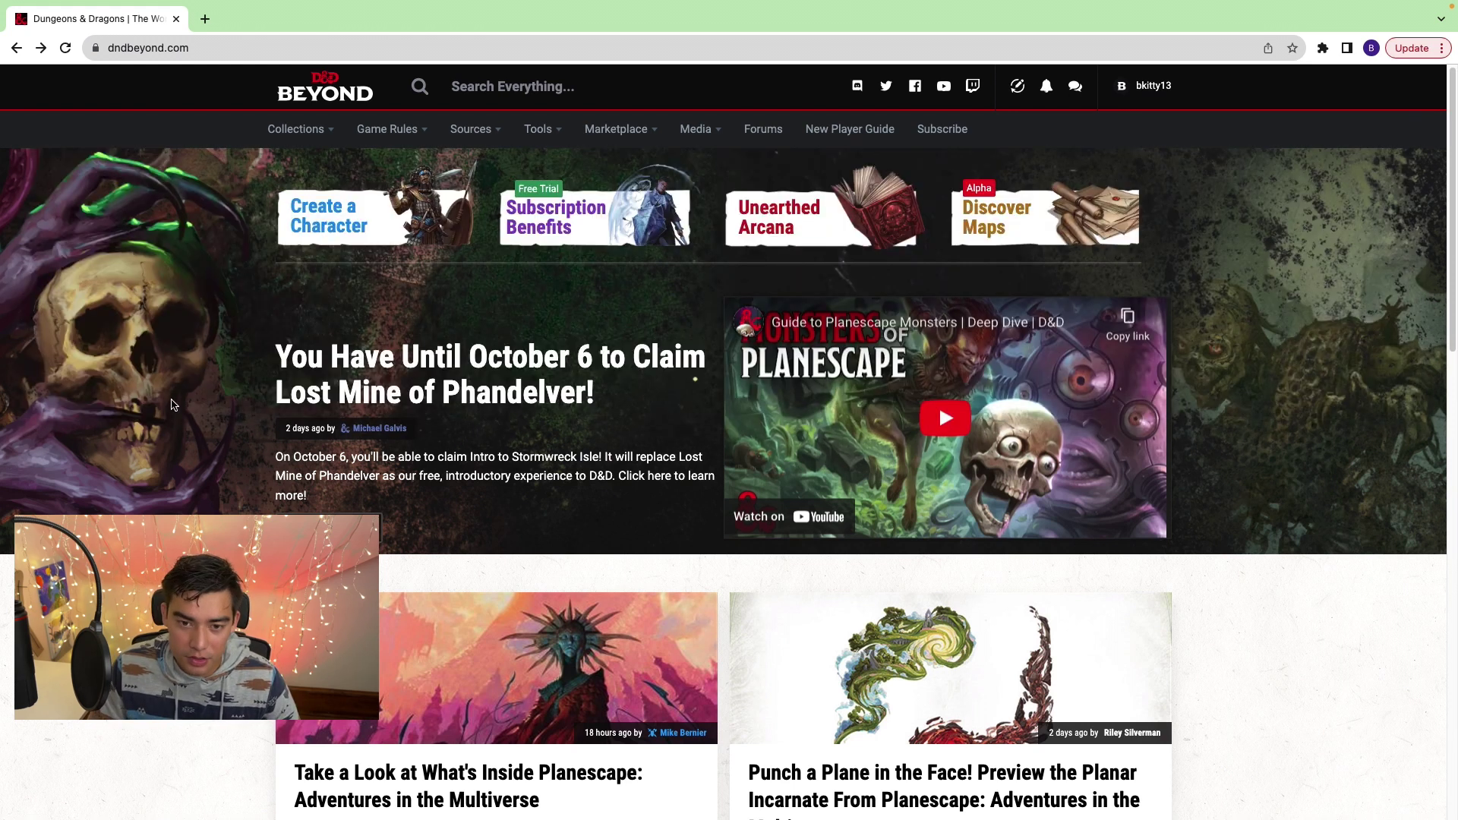
Reveal the D&D Beyond Tools list showing Character Builder, Maps and Encounters.
mouse_move(538, 129)
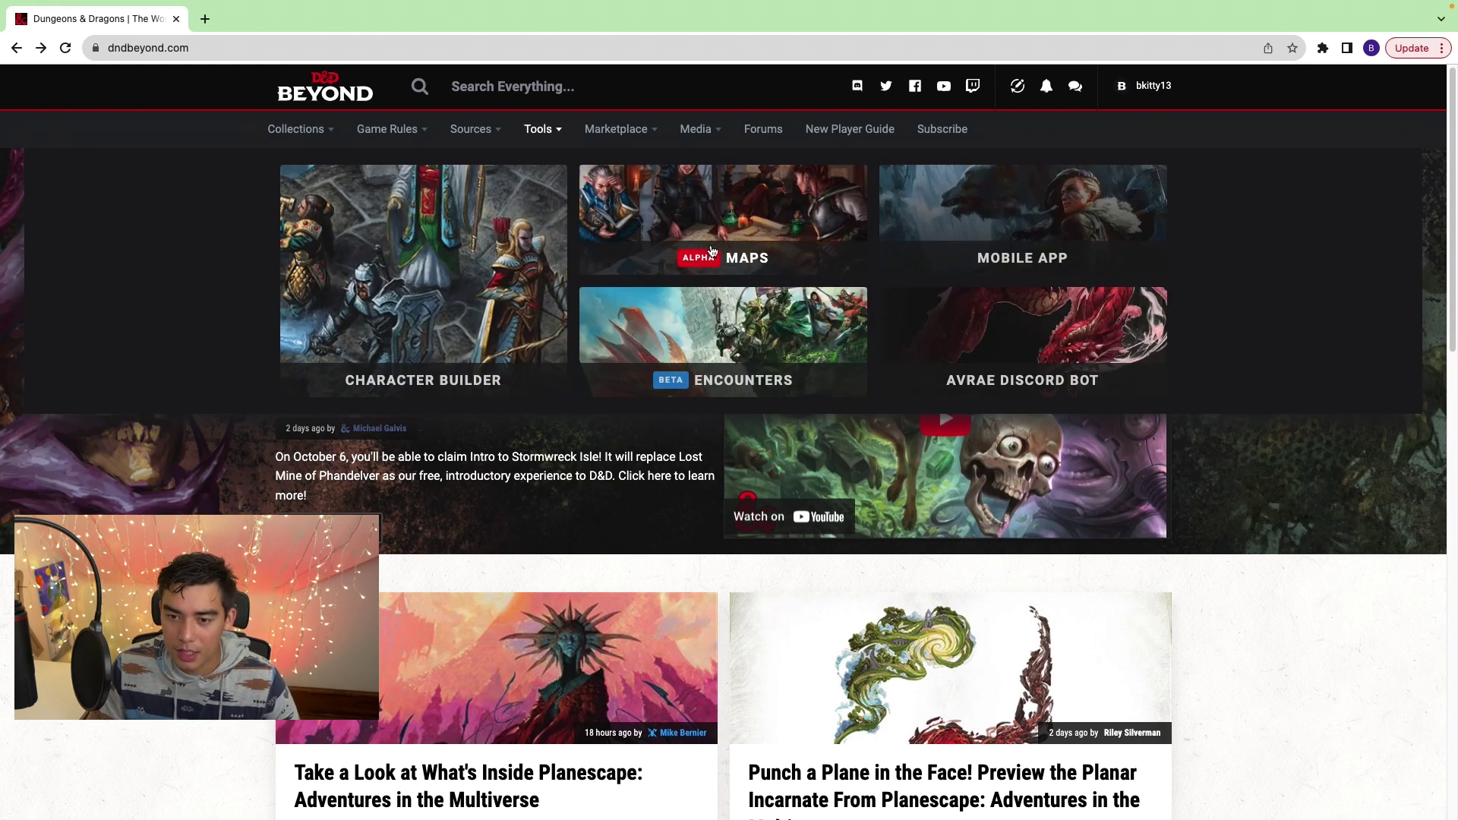
Launch D&D Beyond Maps with the Up-Inspired One-Shot game selected.
left_click(766, 240)
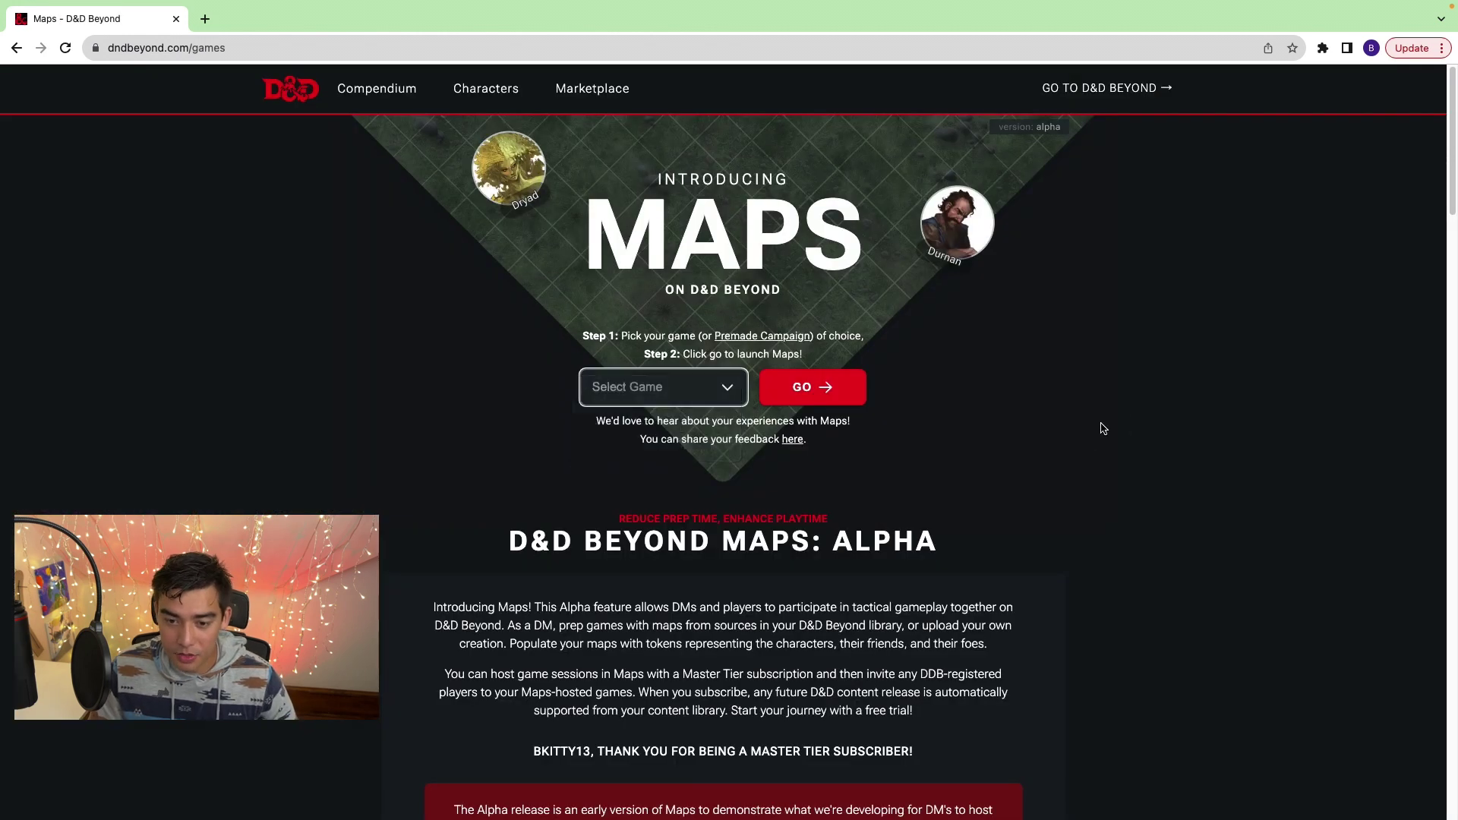
left_click(687, 391)
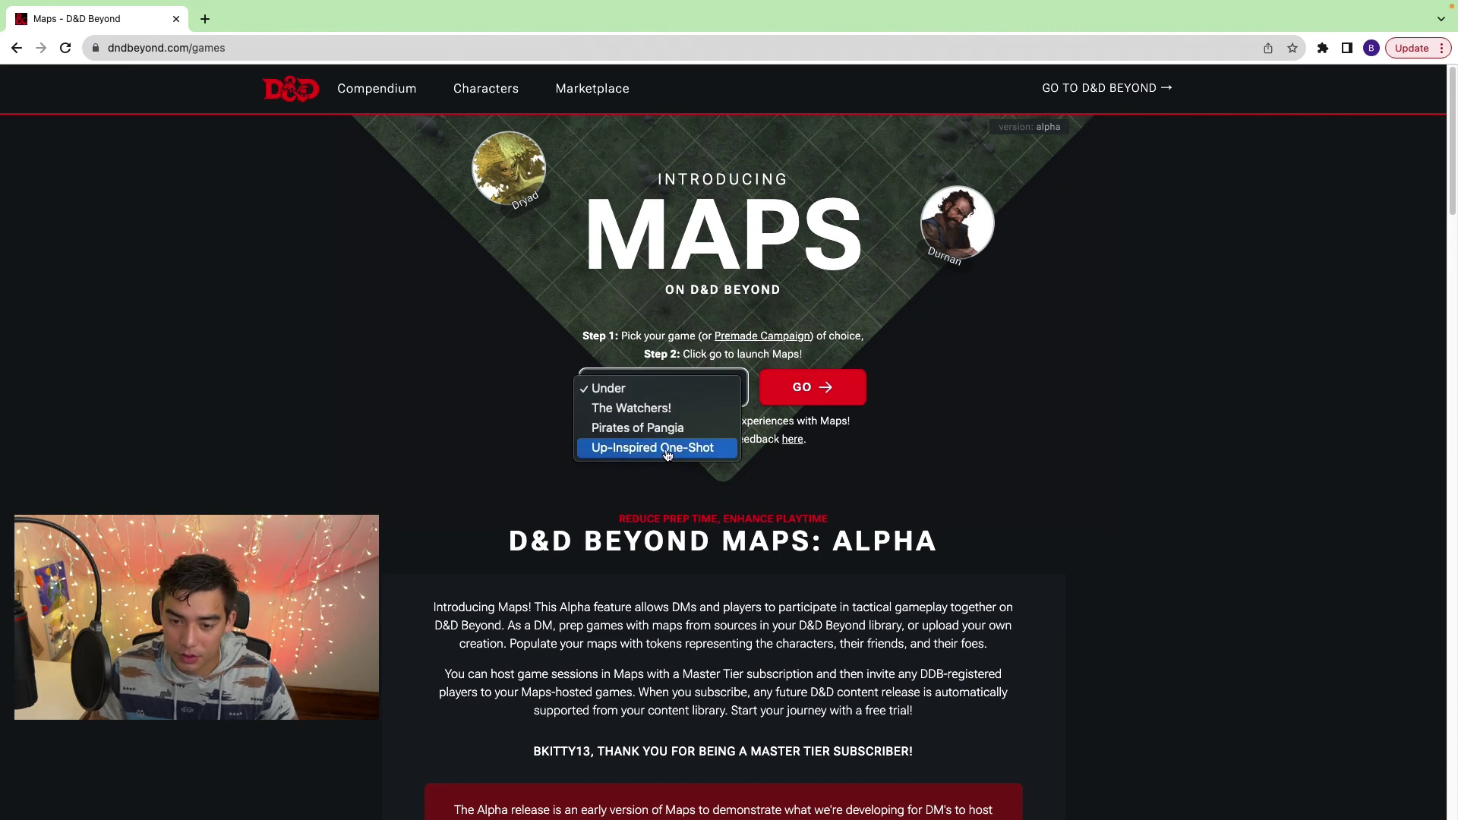
left_click(667, 451)
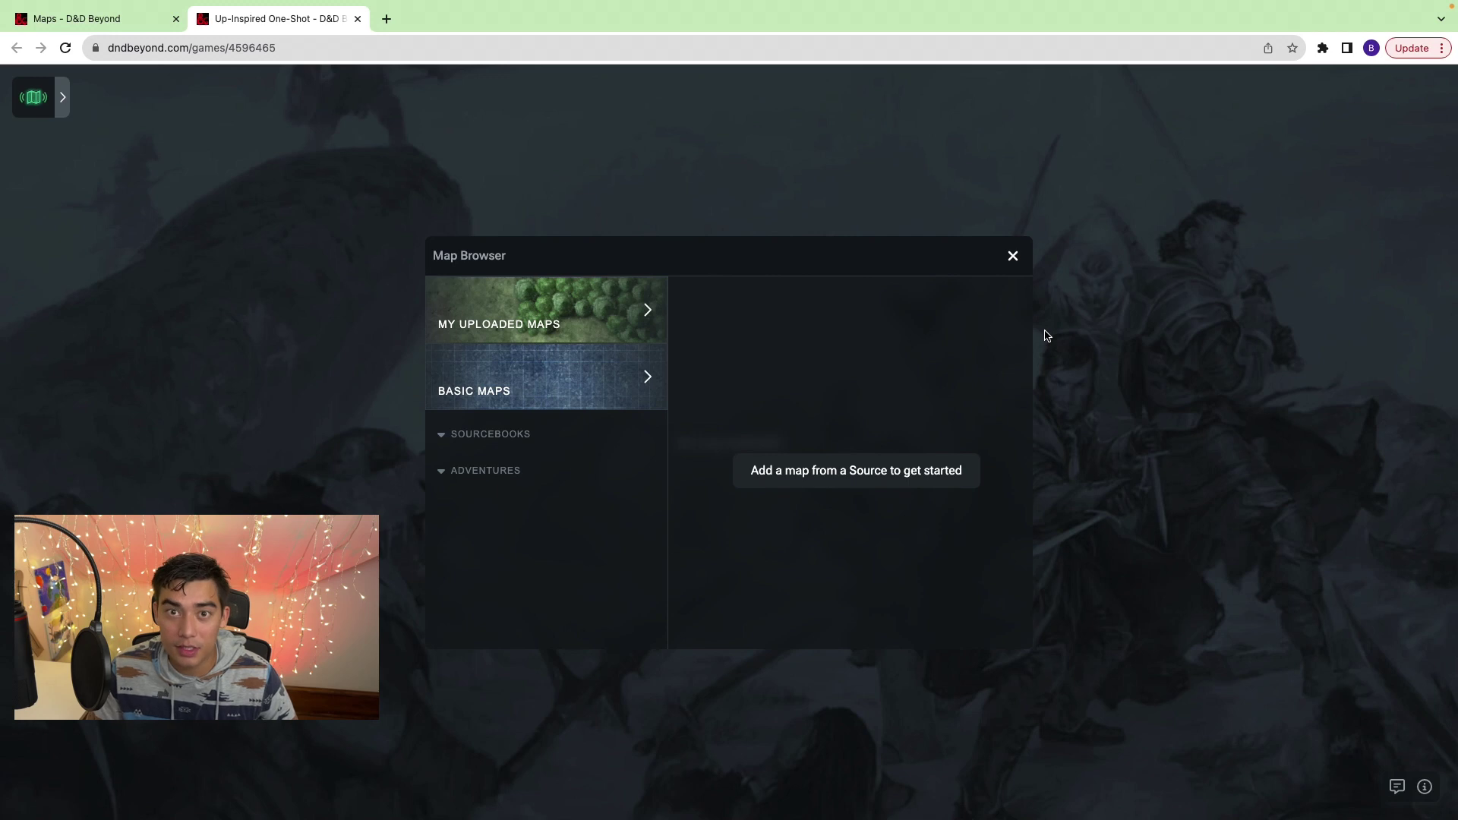
Browse the Basic Maps collection, then view the empty My Uploaded Maps collection.
left_click(577, 407)
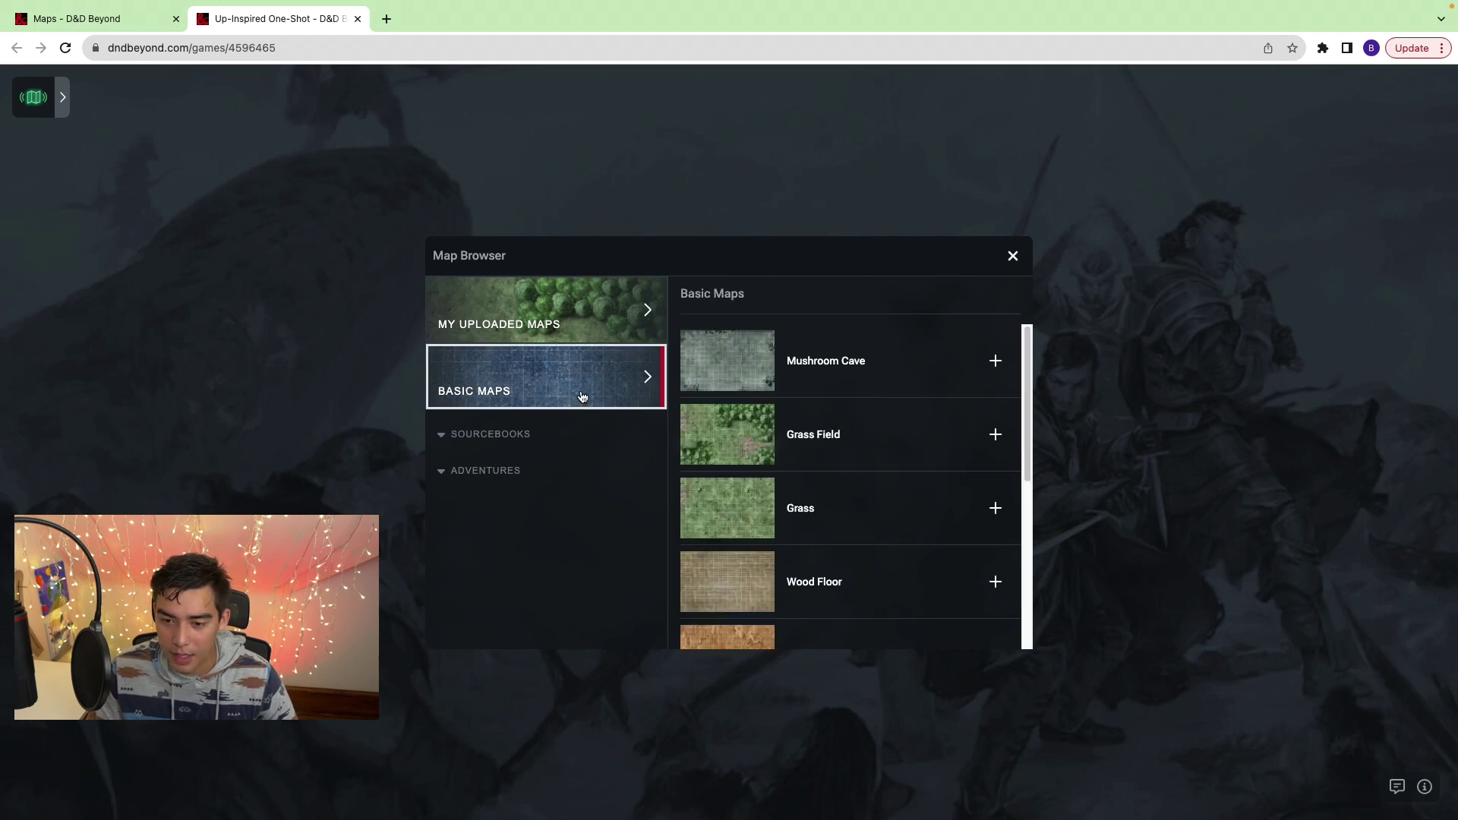
left_click(457, 439)
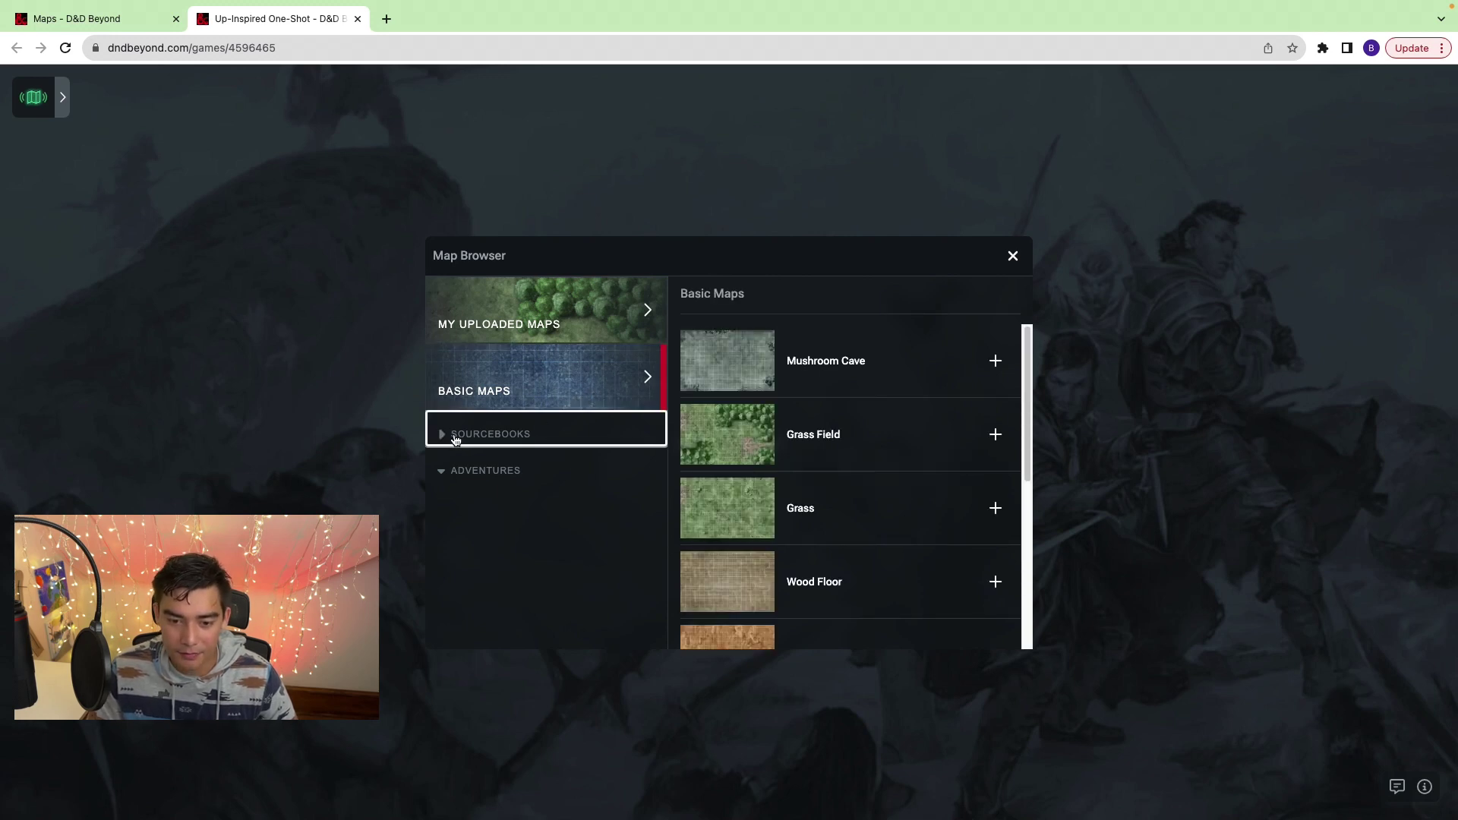
left_click(450, 470)
left_click(451, 471)
left_click(568, 379)
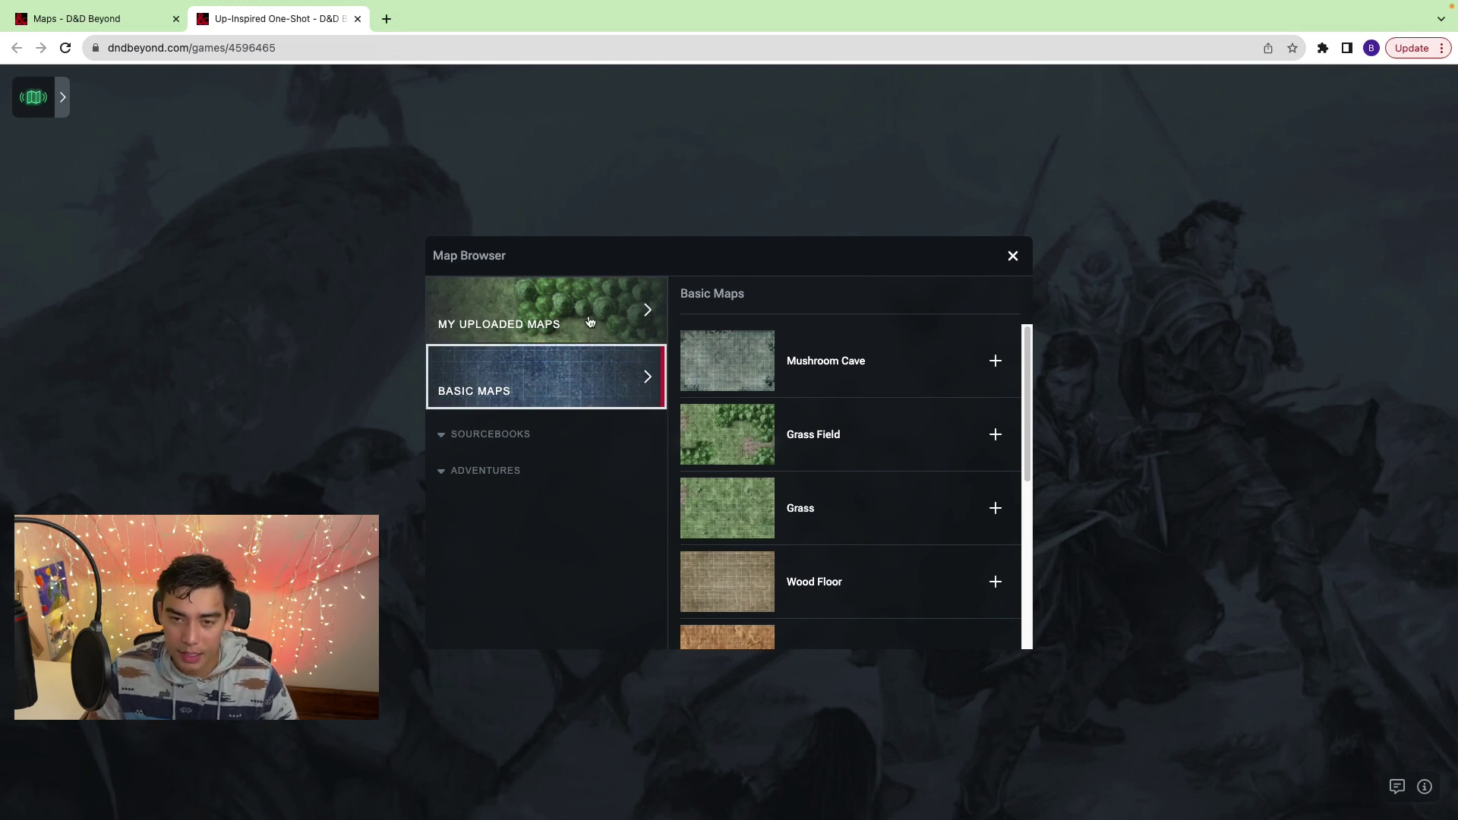
left_click(590, 322)
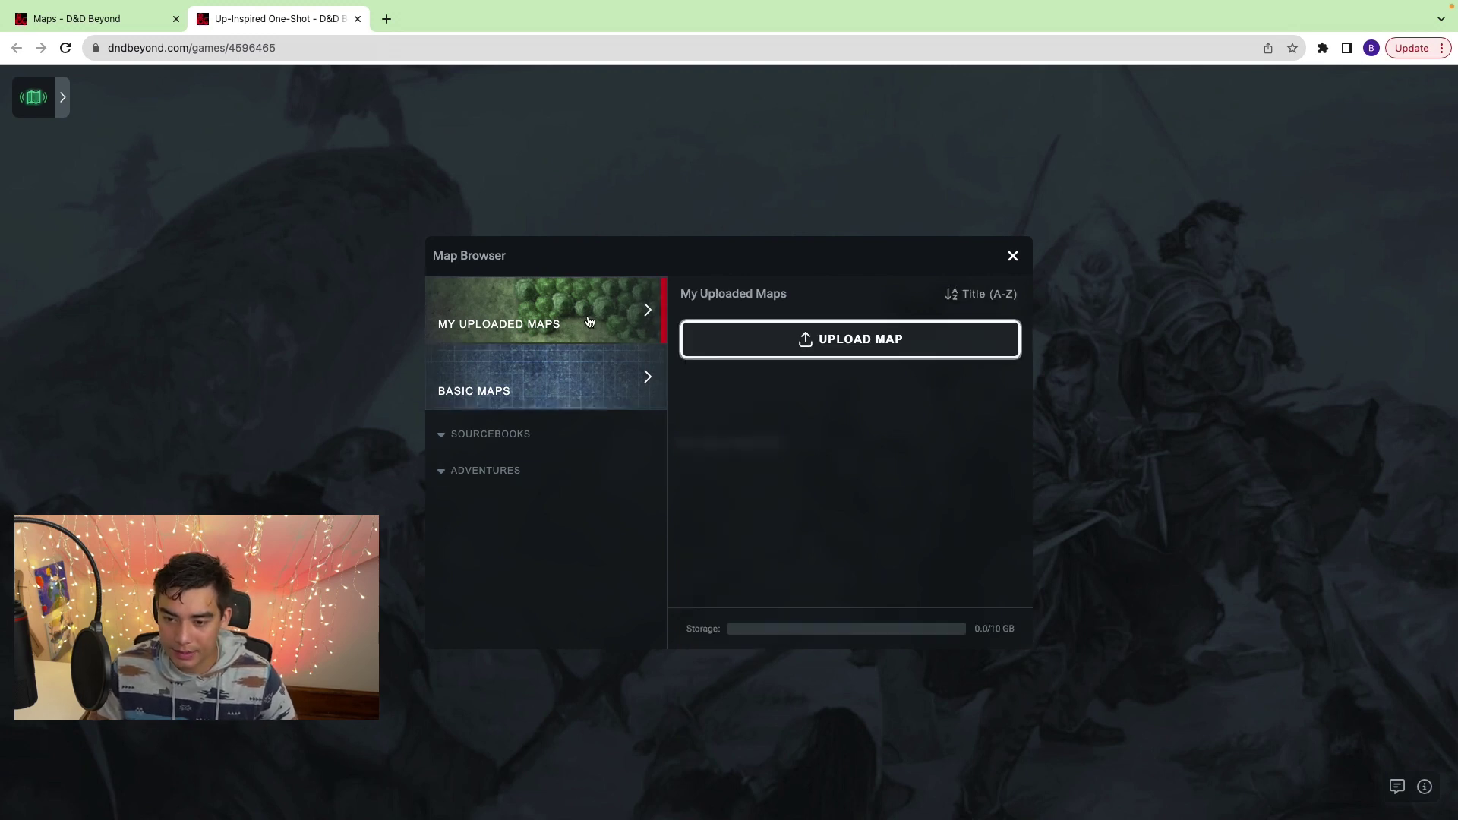
Upload a map titled 'Up Spirit of Adventure', align its token scale, save it and add it to the game.
left_click(873, 353)
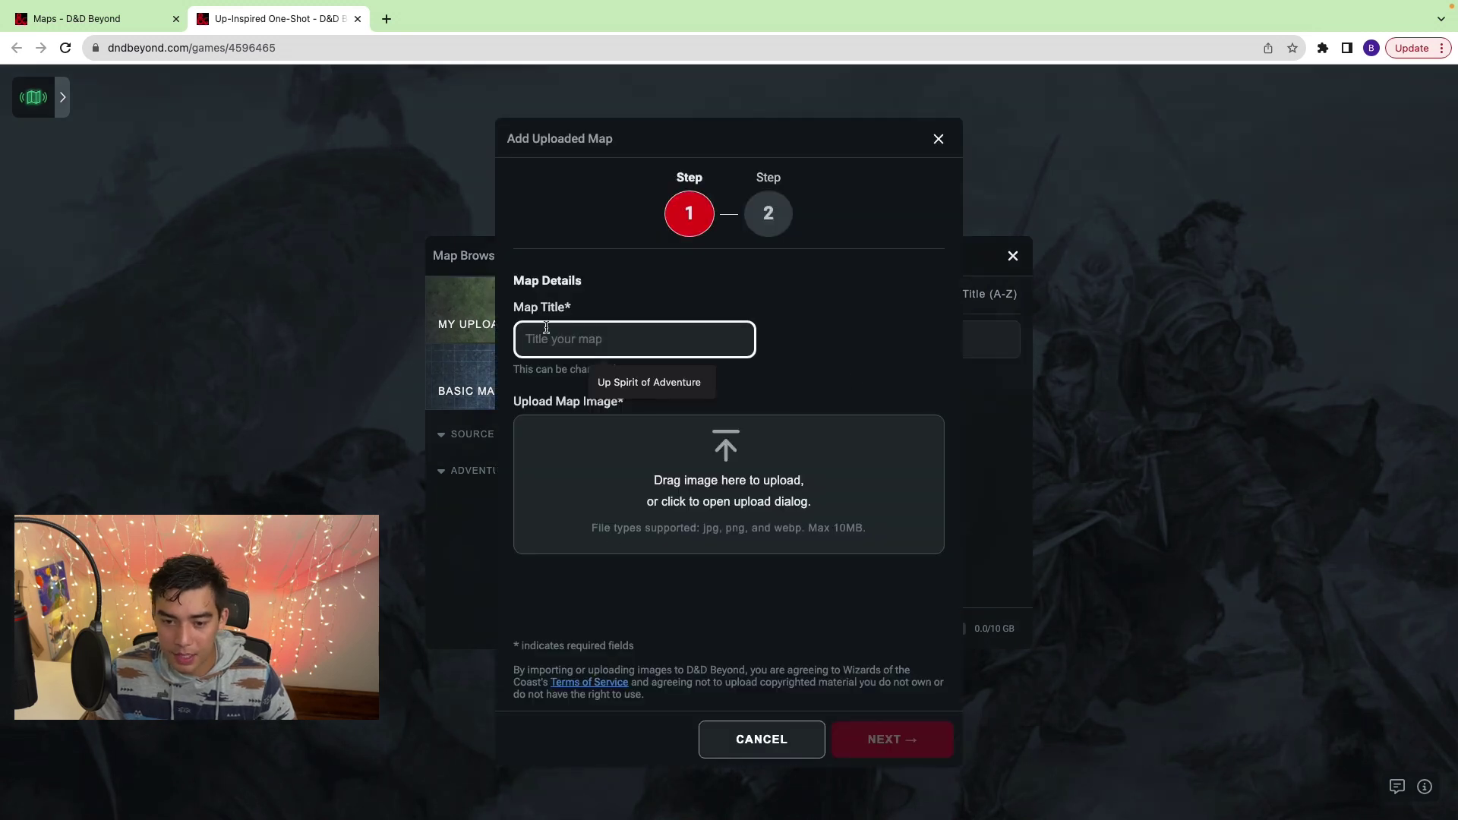
left_click(649, 382)
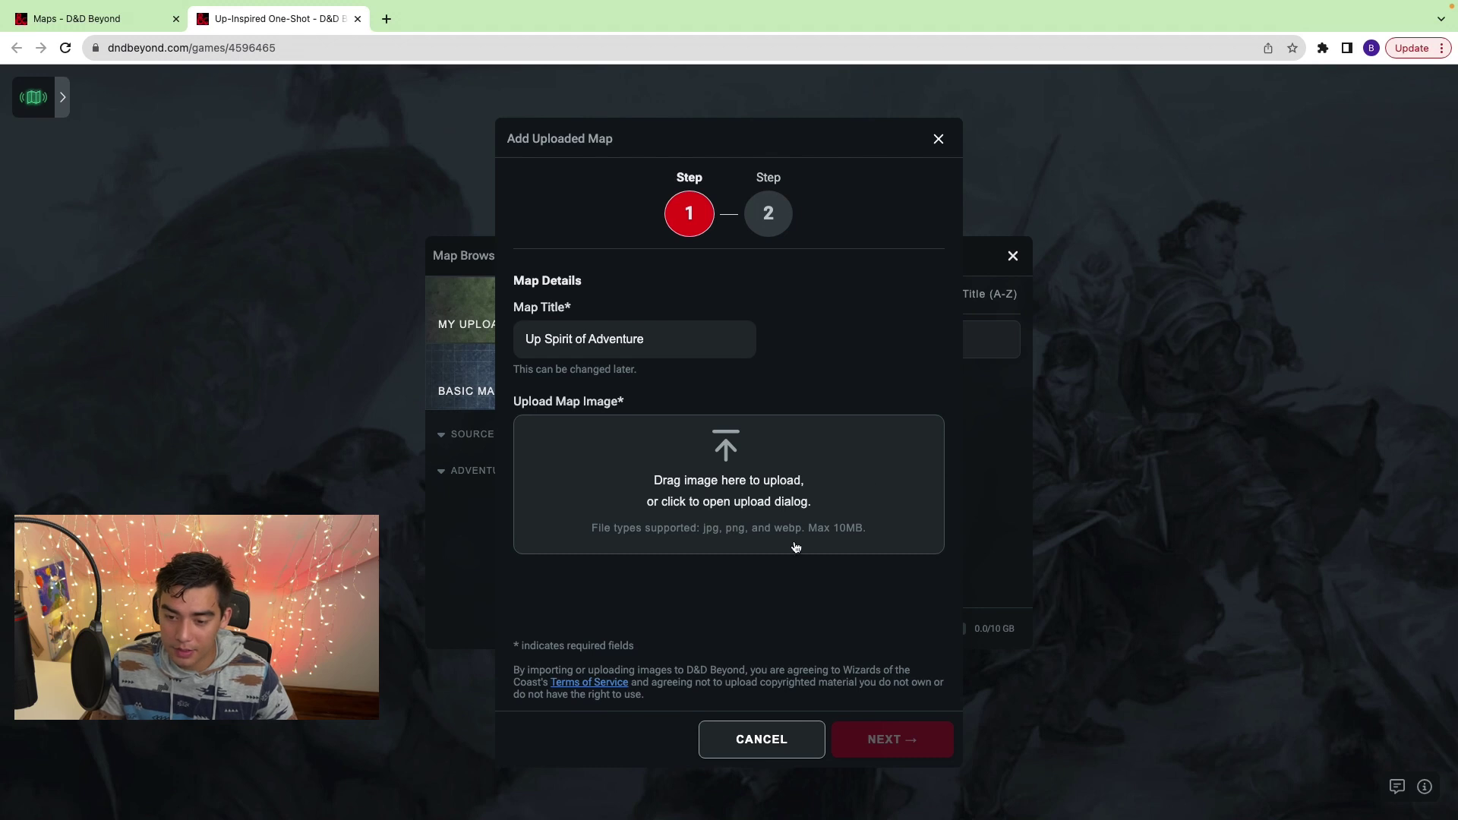
left_click_drag(696, 548, 697, 548)
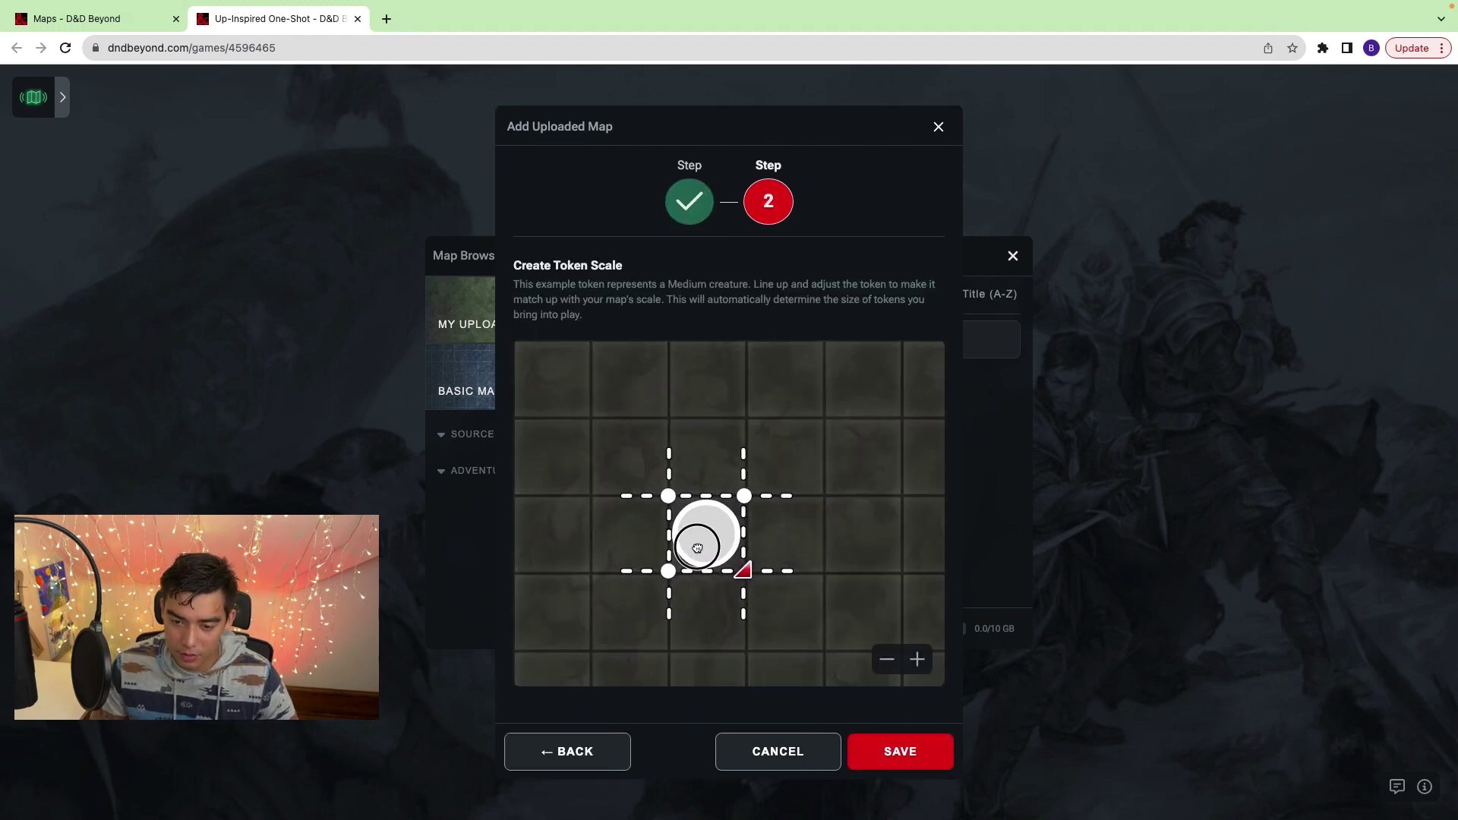
left_click(900, 751)
left_click(1007, 385)
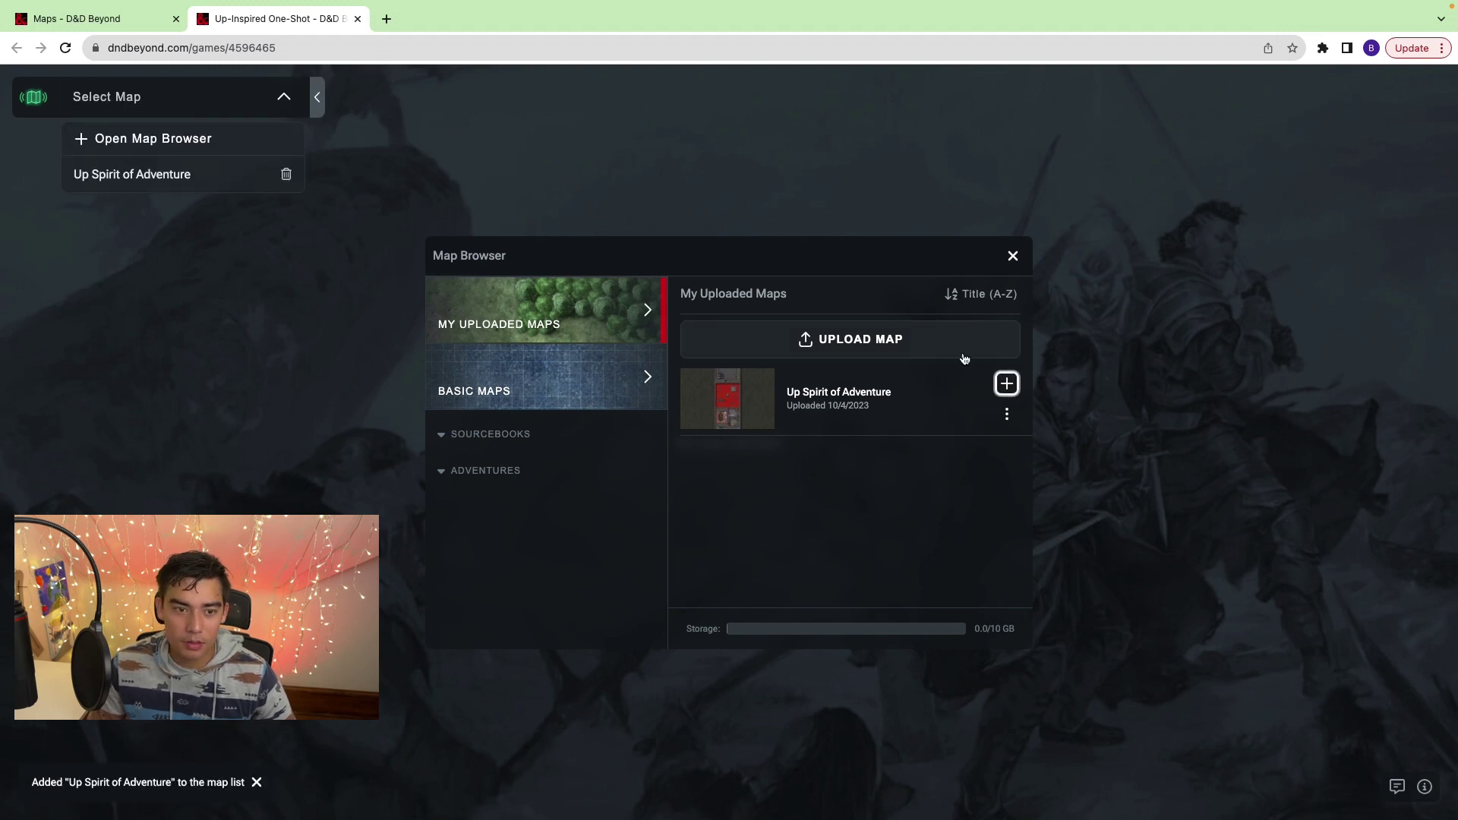
key("Escape")
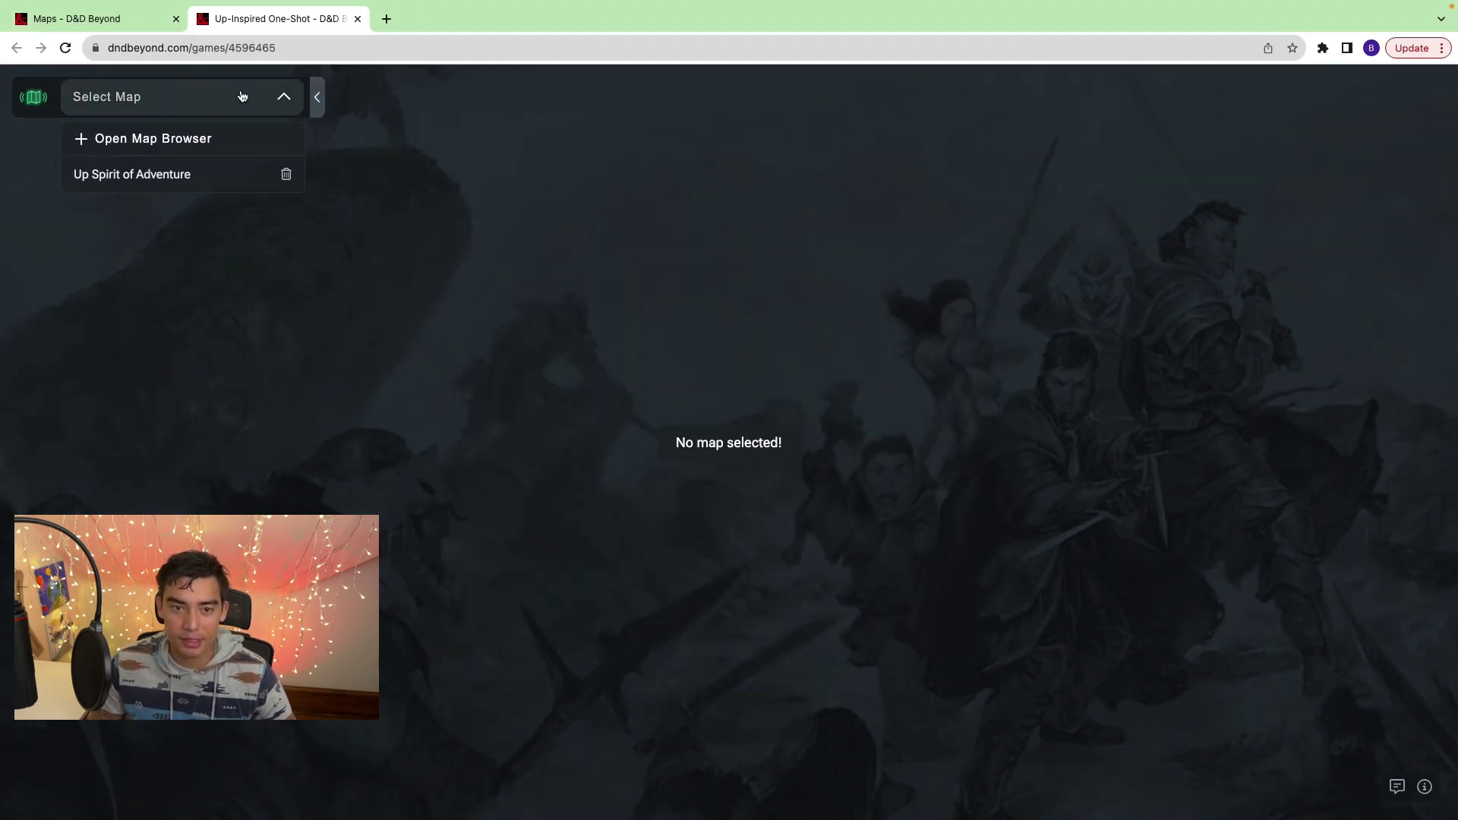
Load the Up Spirit of Adventure map and pan to the red room.
left_click(153, 175)
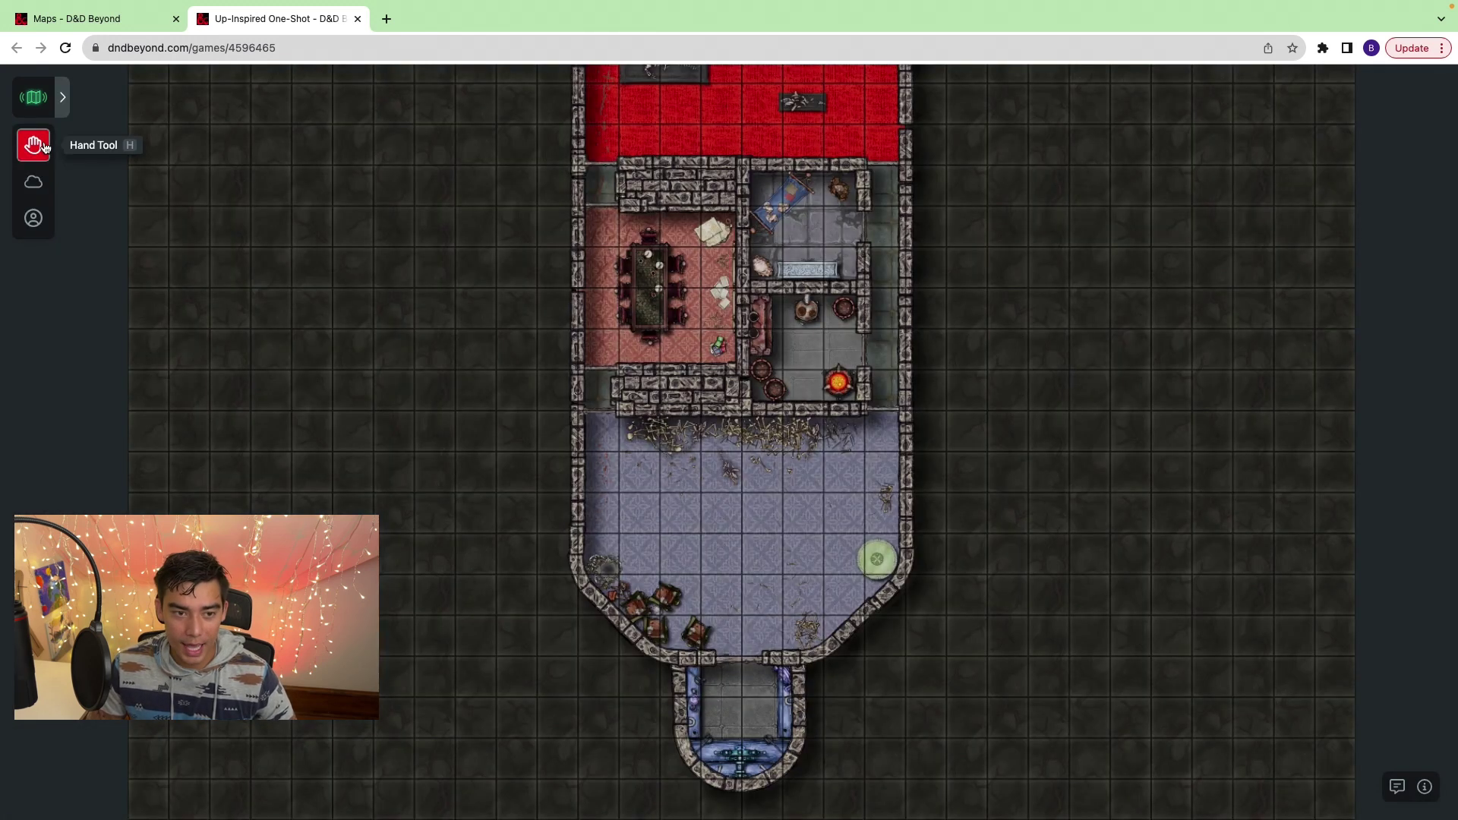
left_click_drag(1108, 266, 760, 710)
scroll(969, 481, "up", 5)
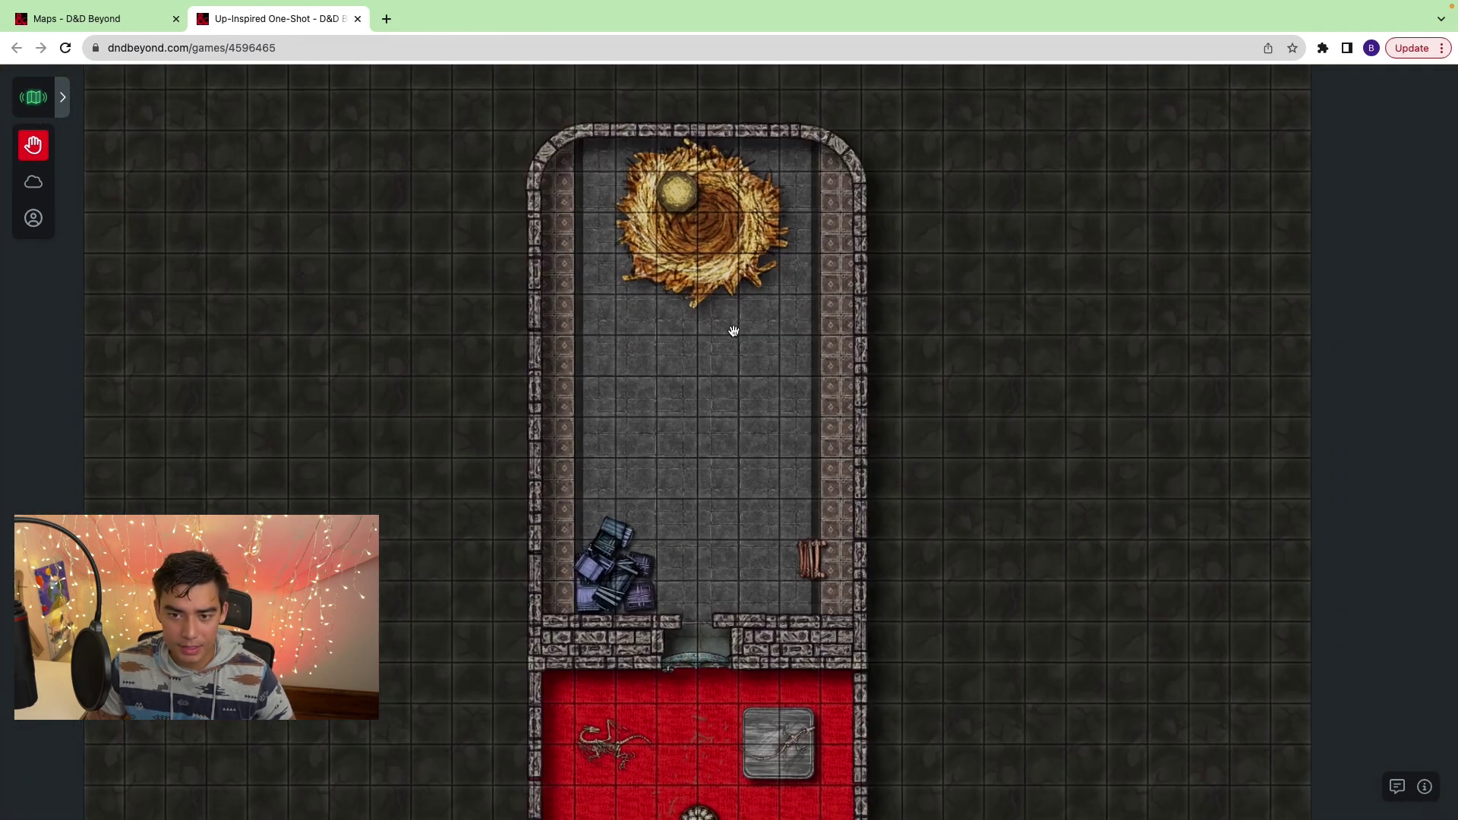
Cover the whole map in fog, then erase it over the top nest room.
key("f")
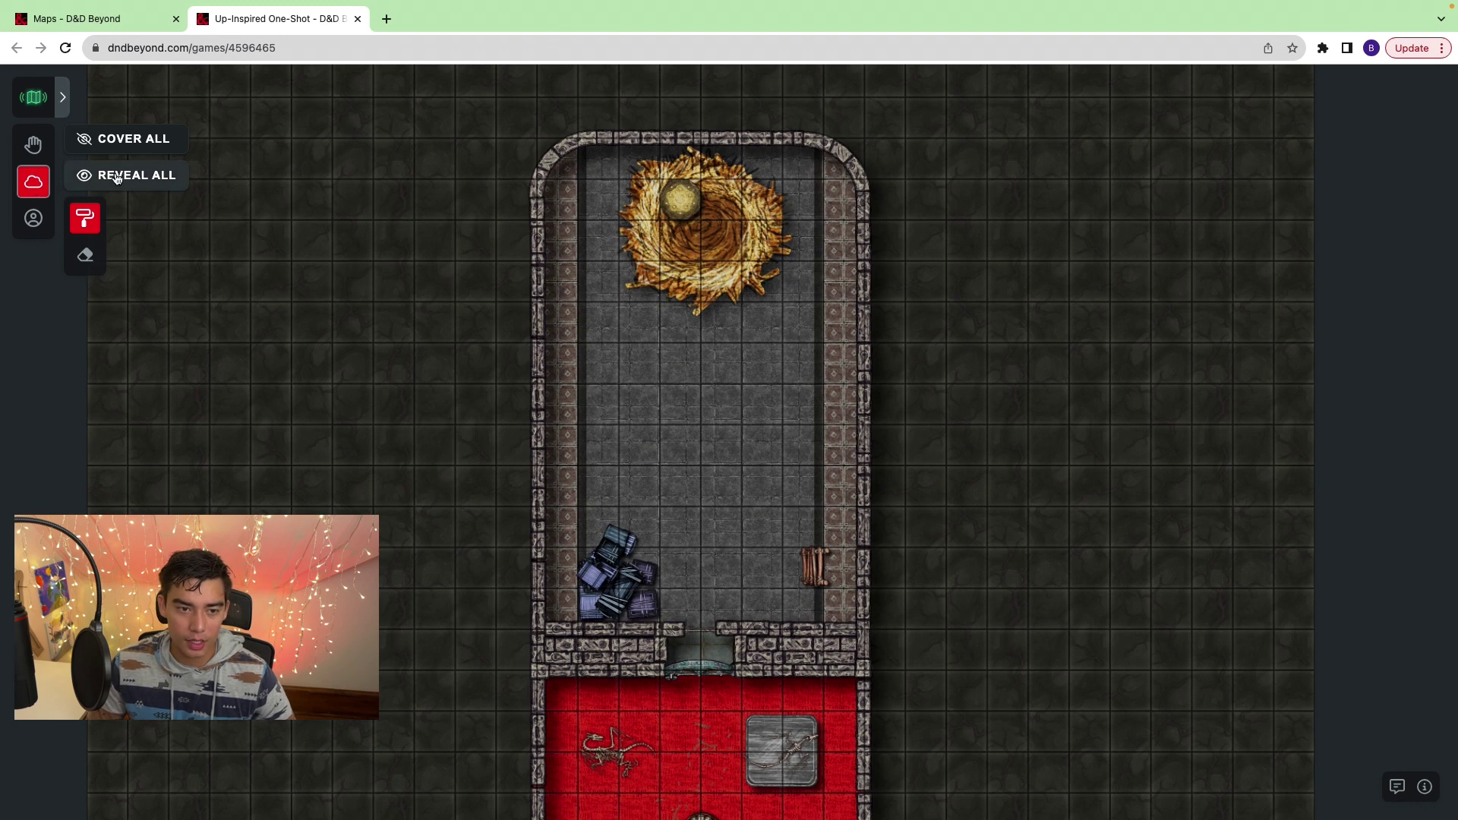
left_click(148, 144)
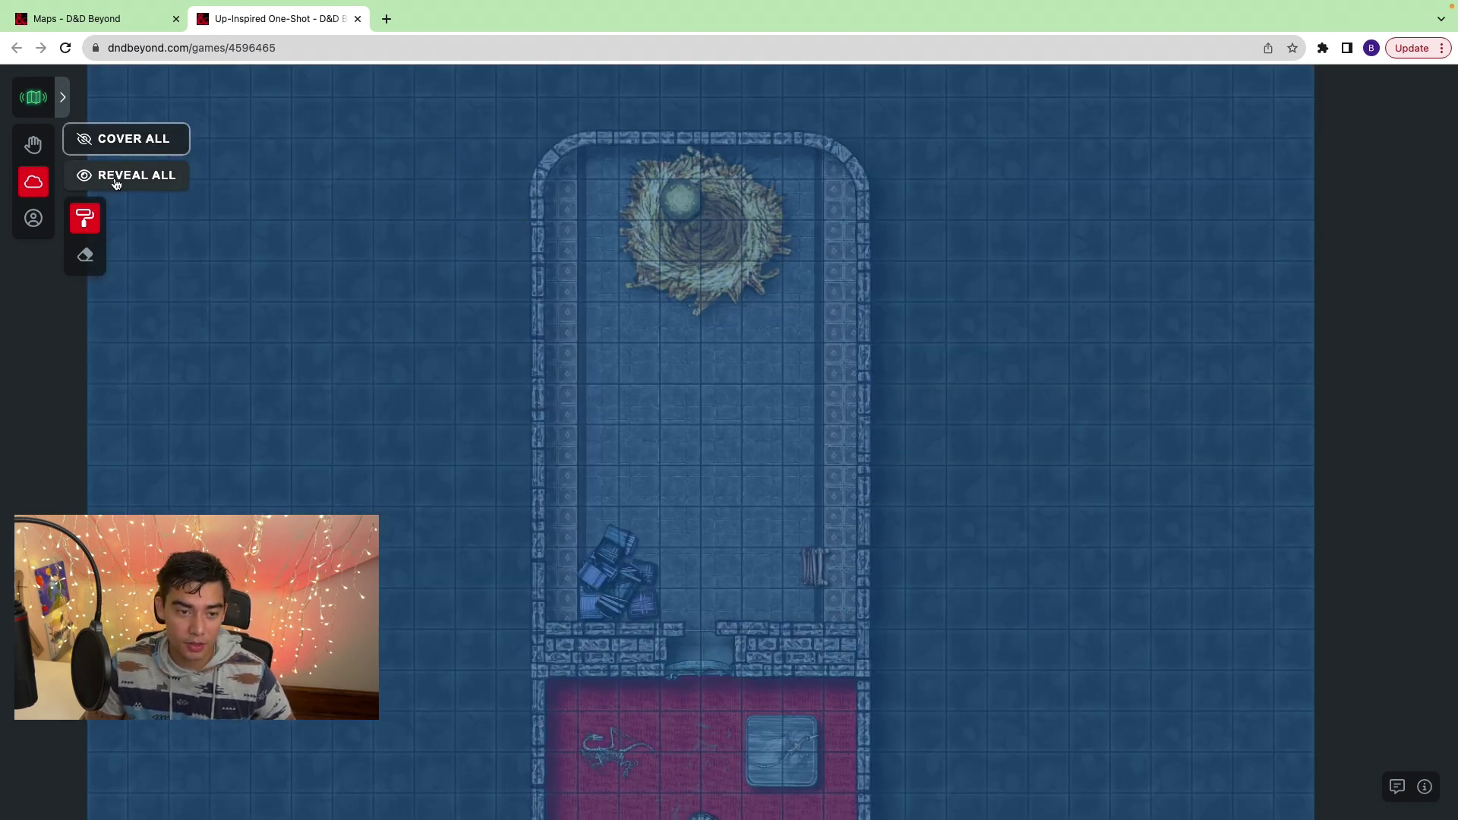
left_click(87, 217)
left_click(33, 182)
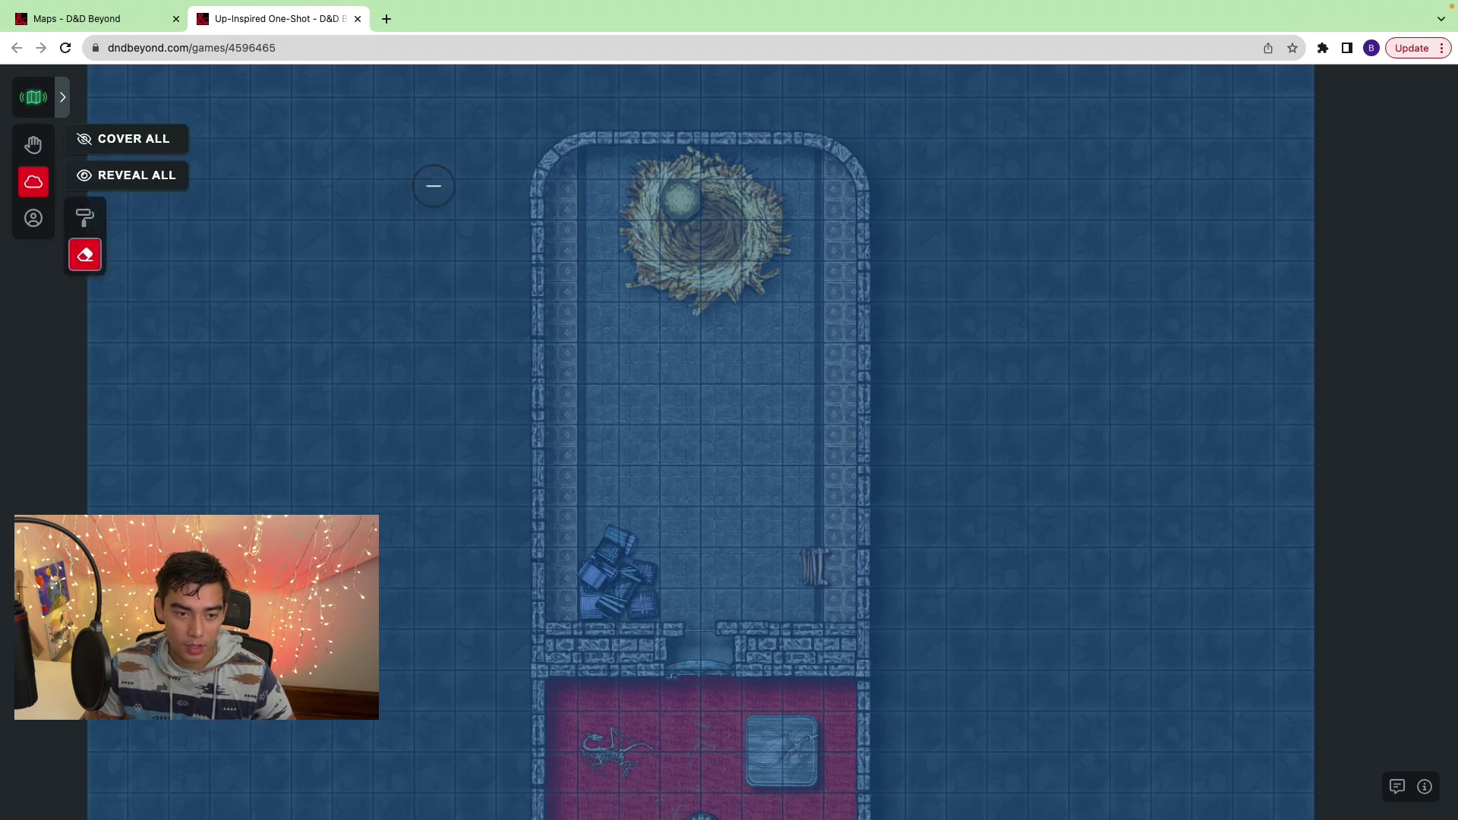
mouse_move(560, 161)
left_mouse_down()
mouse_move(812, 167)
mouse_move(836, 274)
mouse_move(851, 204)
mouse_move(706, 202)
mouse_move(600, 224)
mouse_move(552, 340)
mouse_move(580, 287)
mouse_move(570, 251)
mouse_move(537, 304)
mouse_move(831, 227)
mouse_move(562, 281)
mouse_move(559, 672)
mouse_move(706, 664)
mouse_move(839, 497)
mouse_move(852, 343)
mouse_move(854, 646)
mouse_move(489, 635)
mouse_move(575, 520)
mouse_move(569, 585)
mouse_move(692, 558)
left_mouse_up()
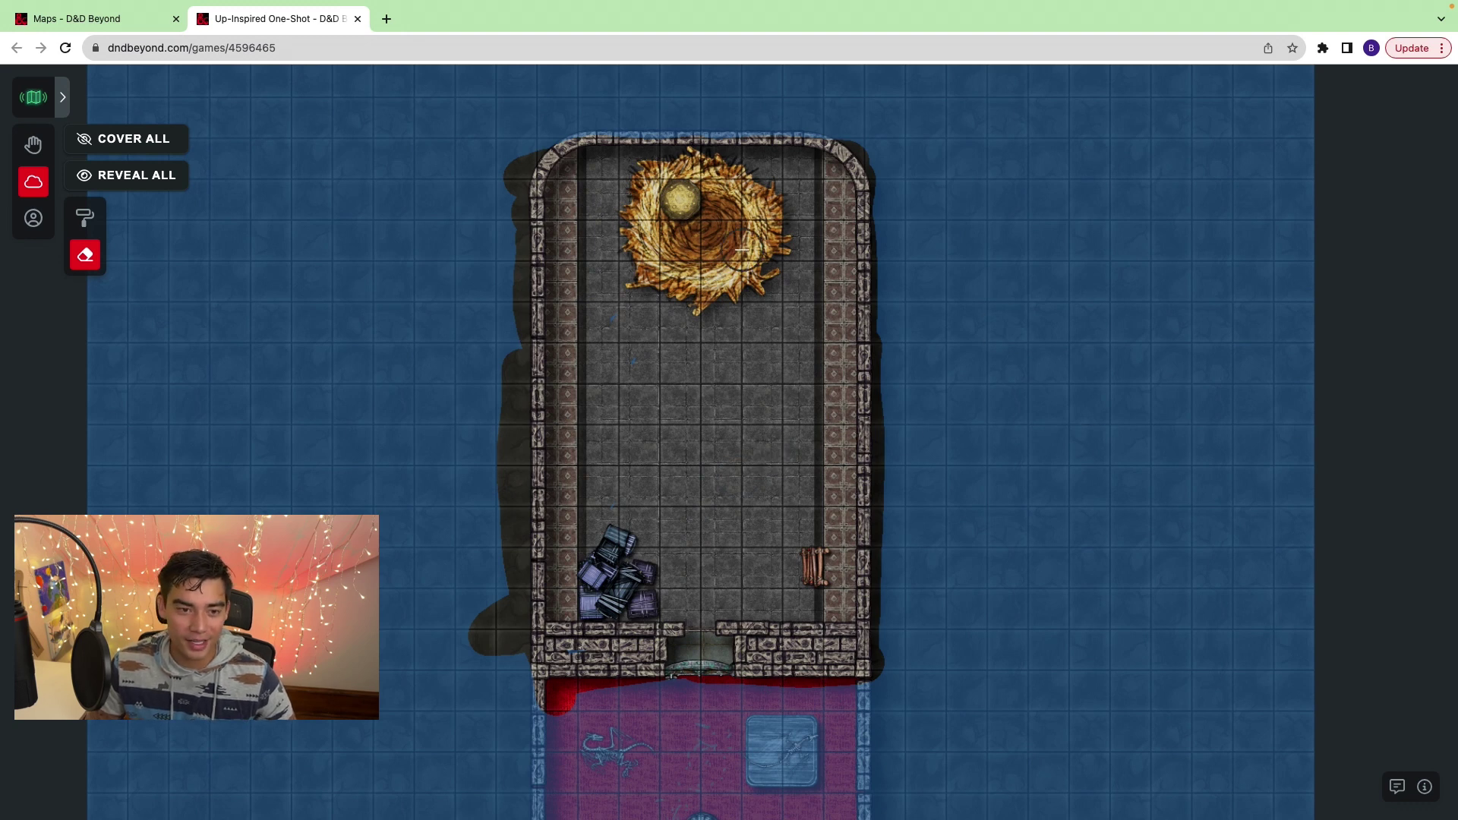
mouse_move(545, 159)
left_mouse_down()
mouse_move(577, 144)
mouse_move(857, 138)
left_mouse_up()
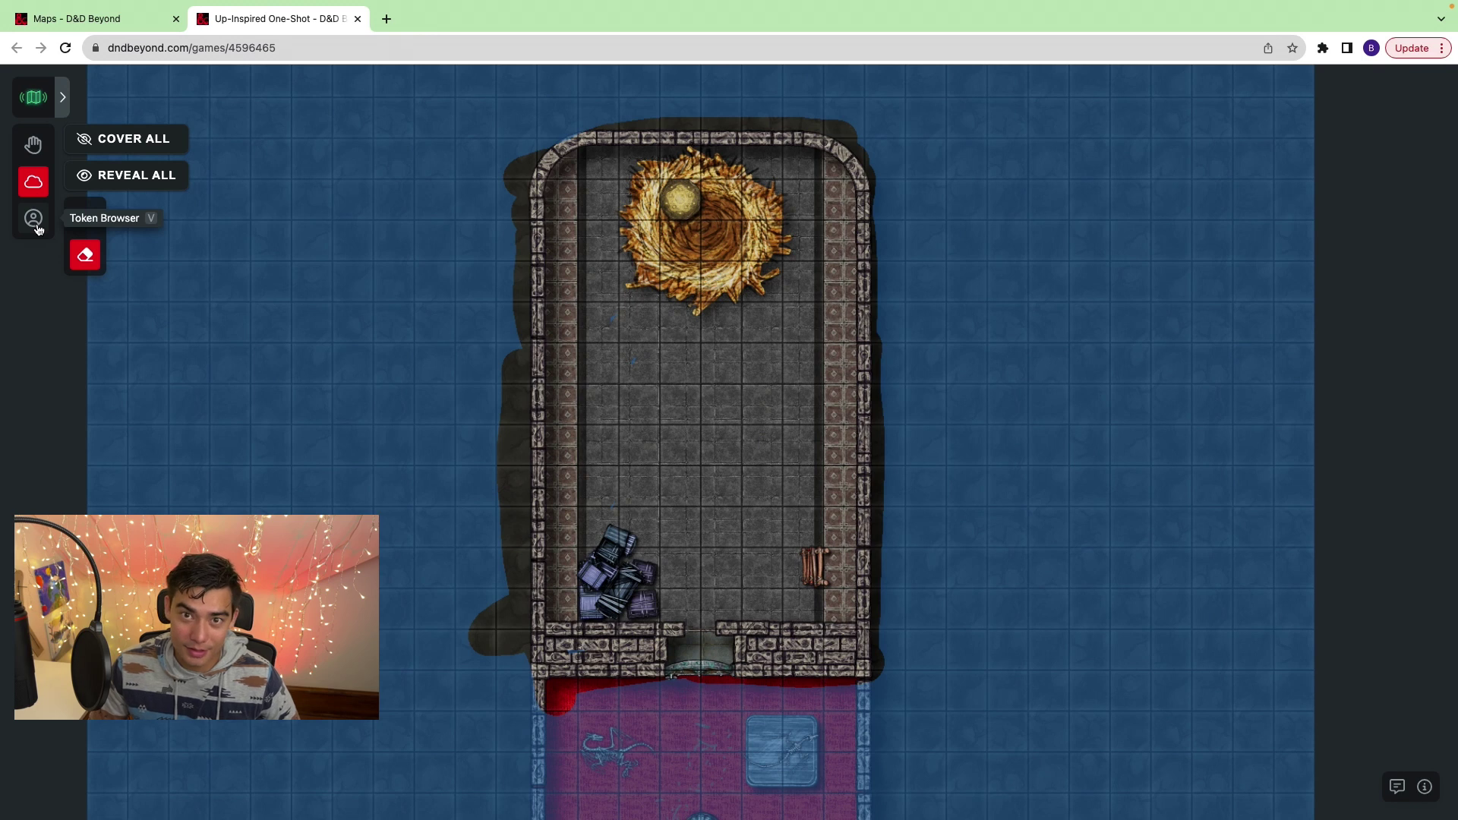
Place Up Paladin, Up Wizard, Up Cleric and Up Barbarian tokens near the lower crates.
left_click(35, 220)
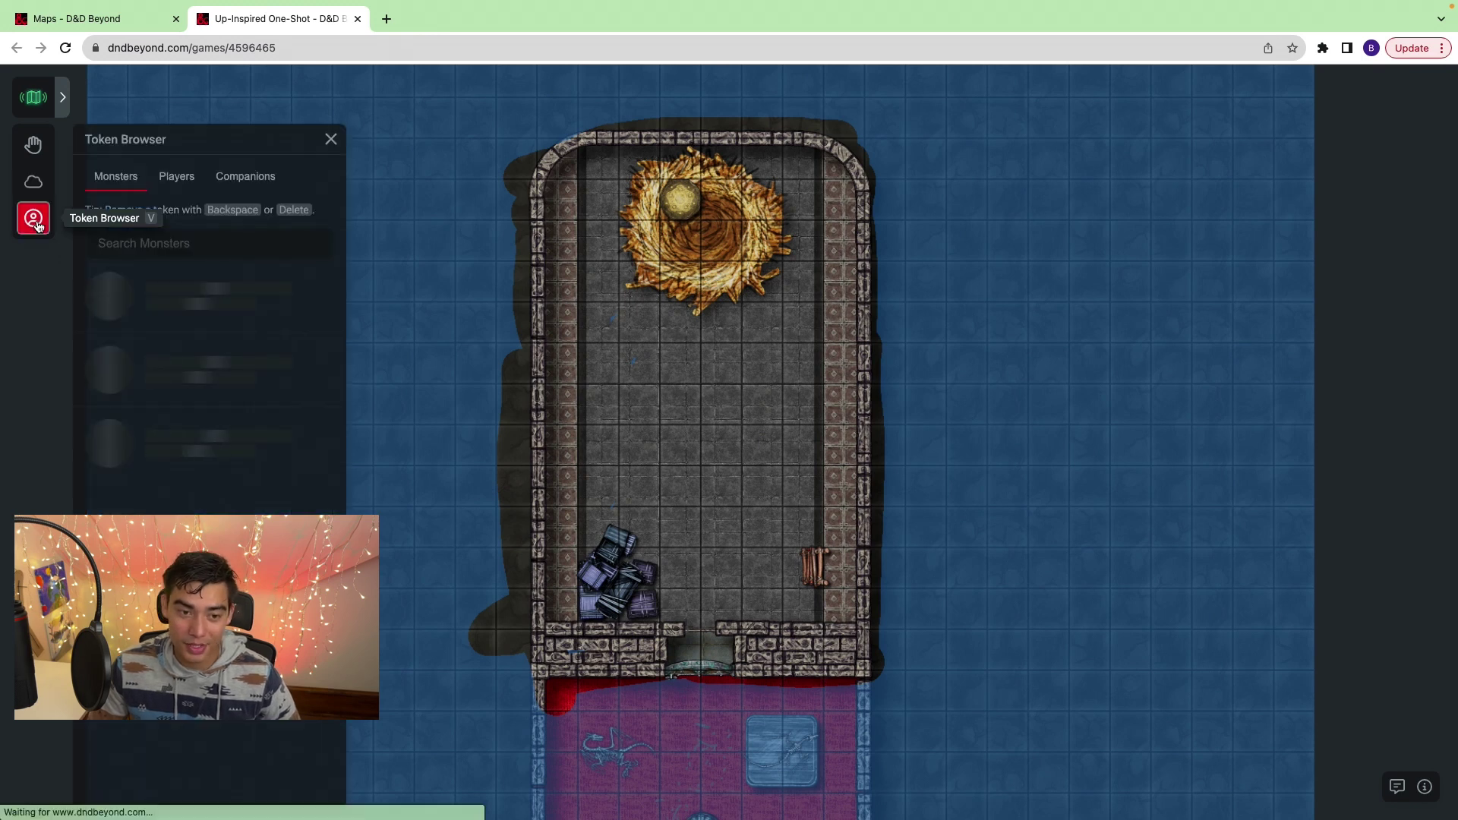
left_click(176, 176)
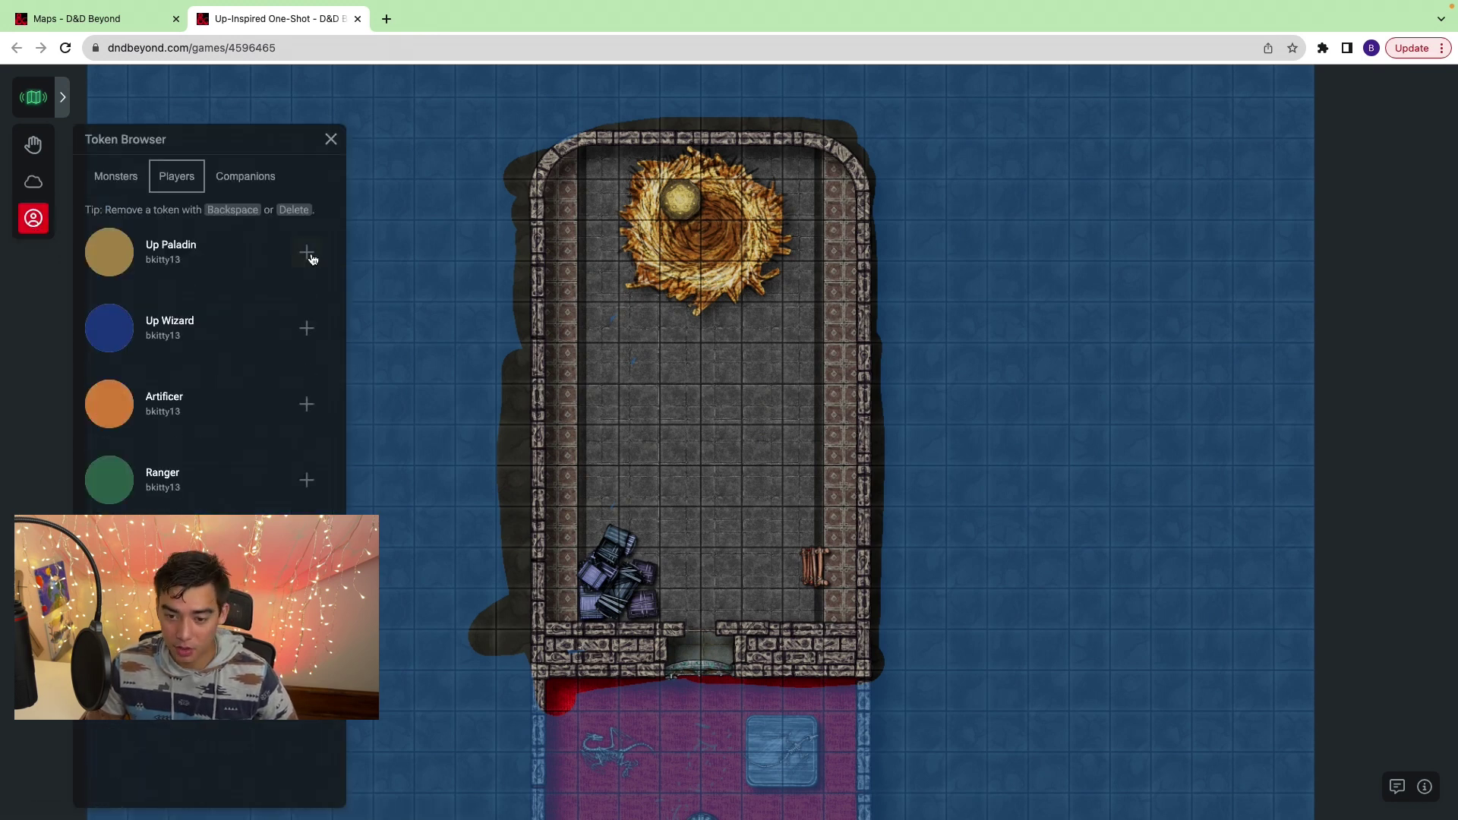
left_click(311, 257)
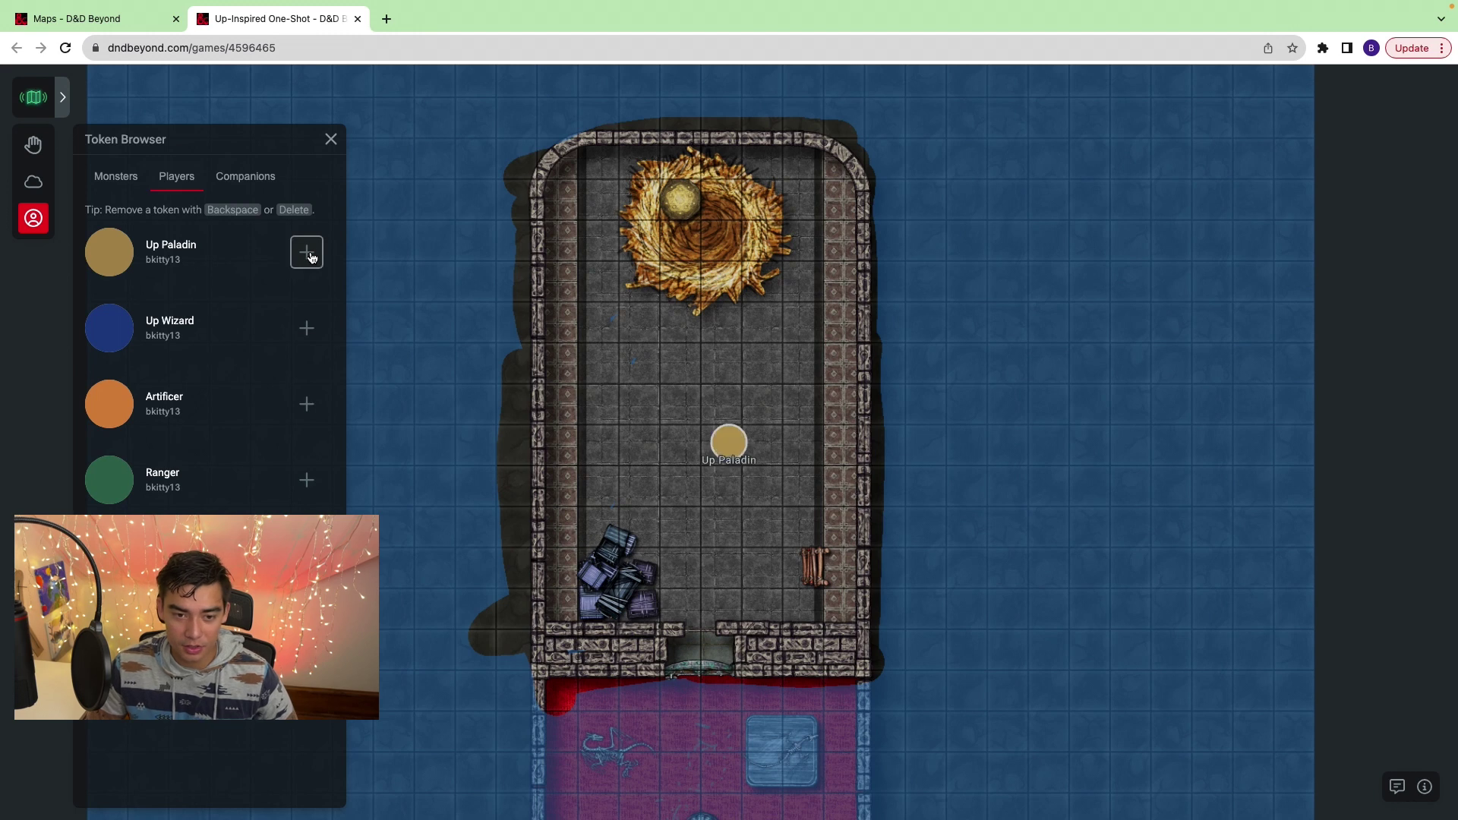
left_click(307, 329)
left_click(729, 443)
left_click_drag(729, 444, 679, 569)
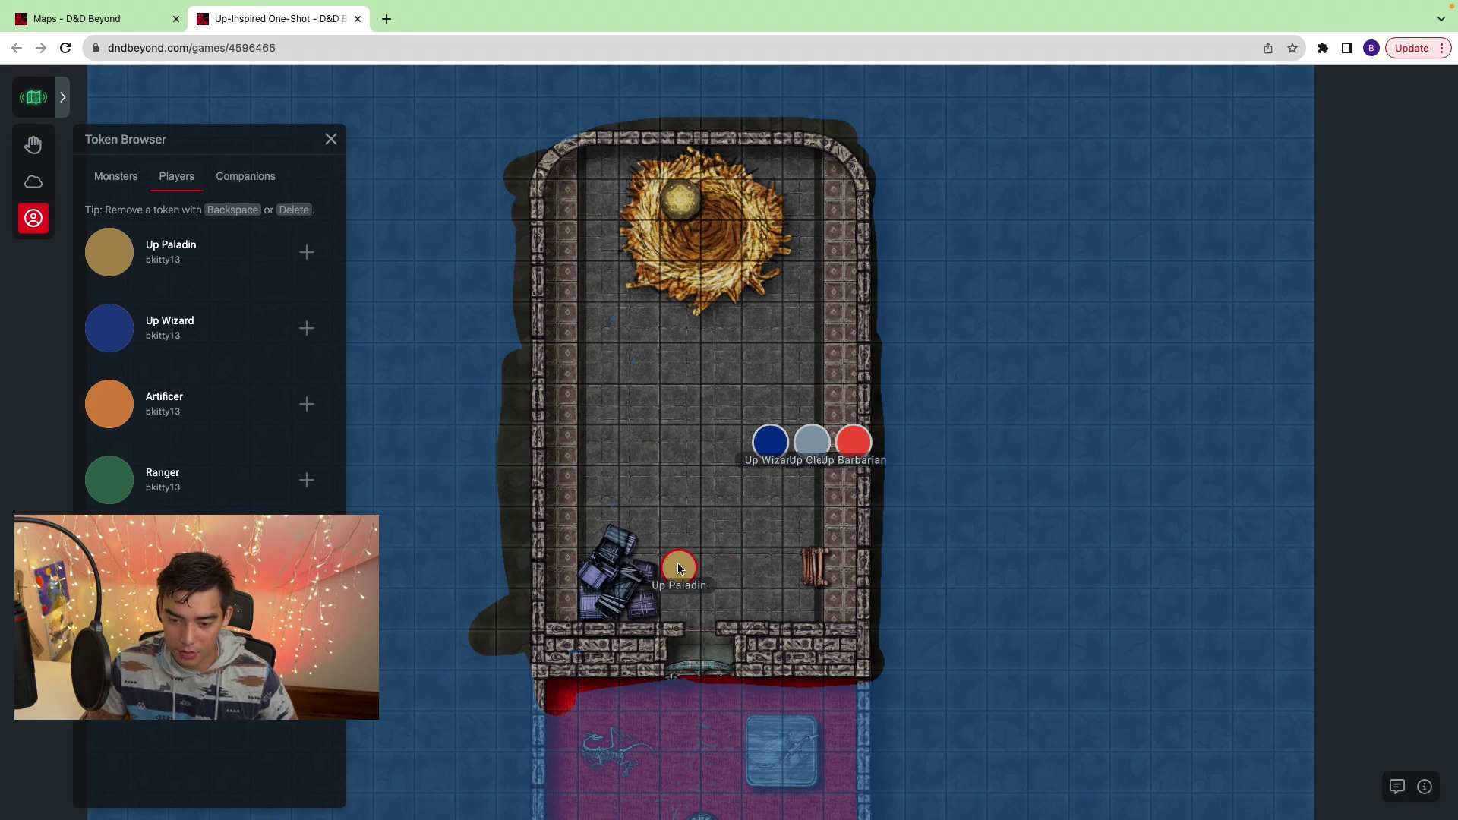
left_click_drag(770, 442, 729, 566)
Search the monsters for Kevin and place its token on the nest.
left_click(116, 177)
left_click(180, 238)
type("kevin")
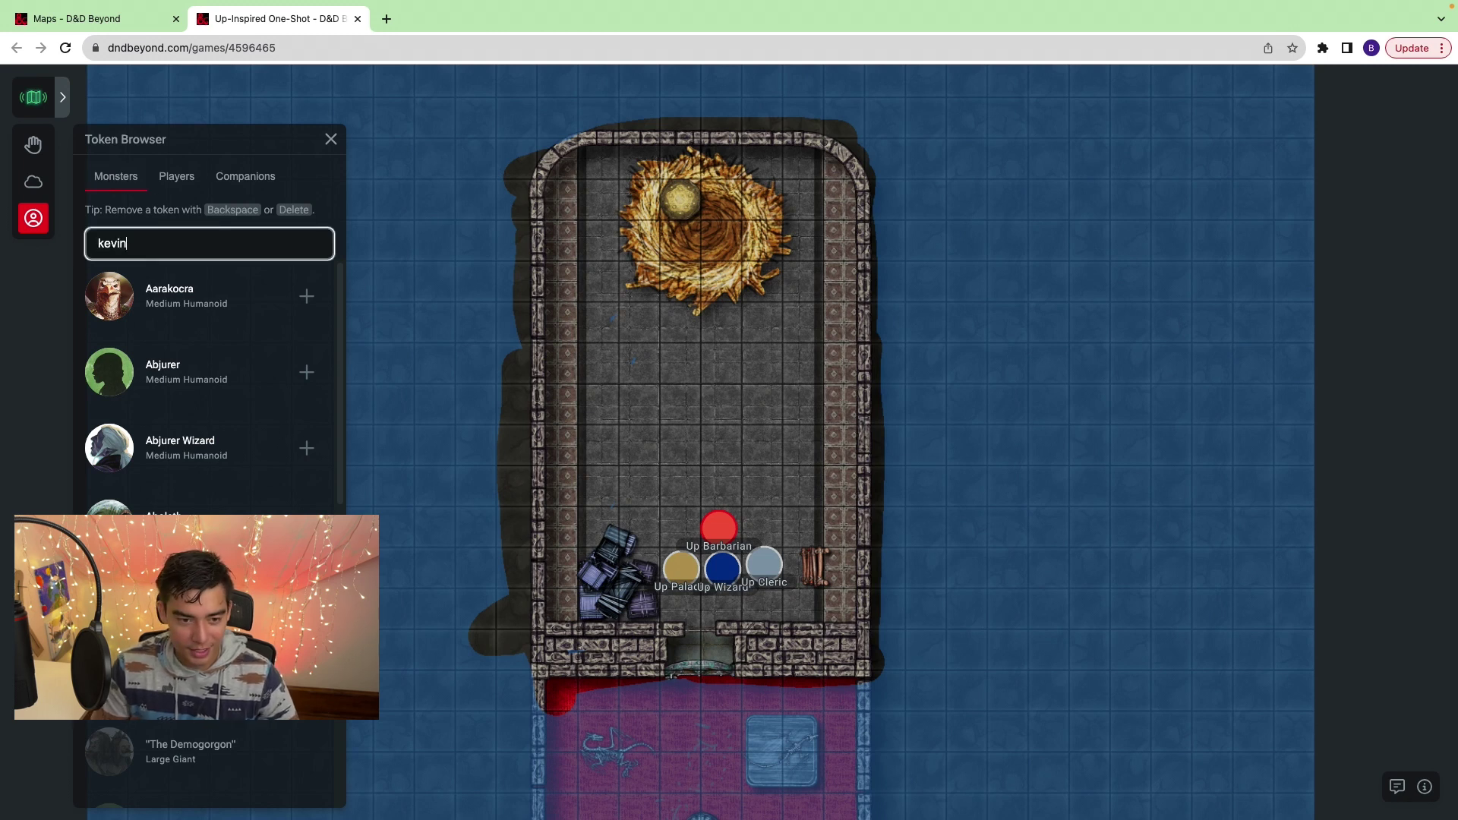
left_click(306, 296)
left_click_drag(676, 409, 692, 234)
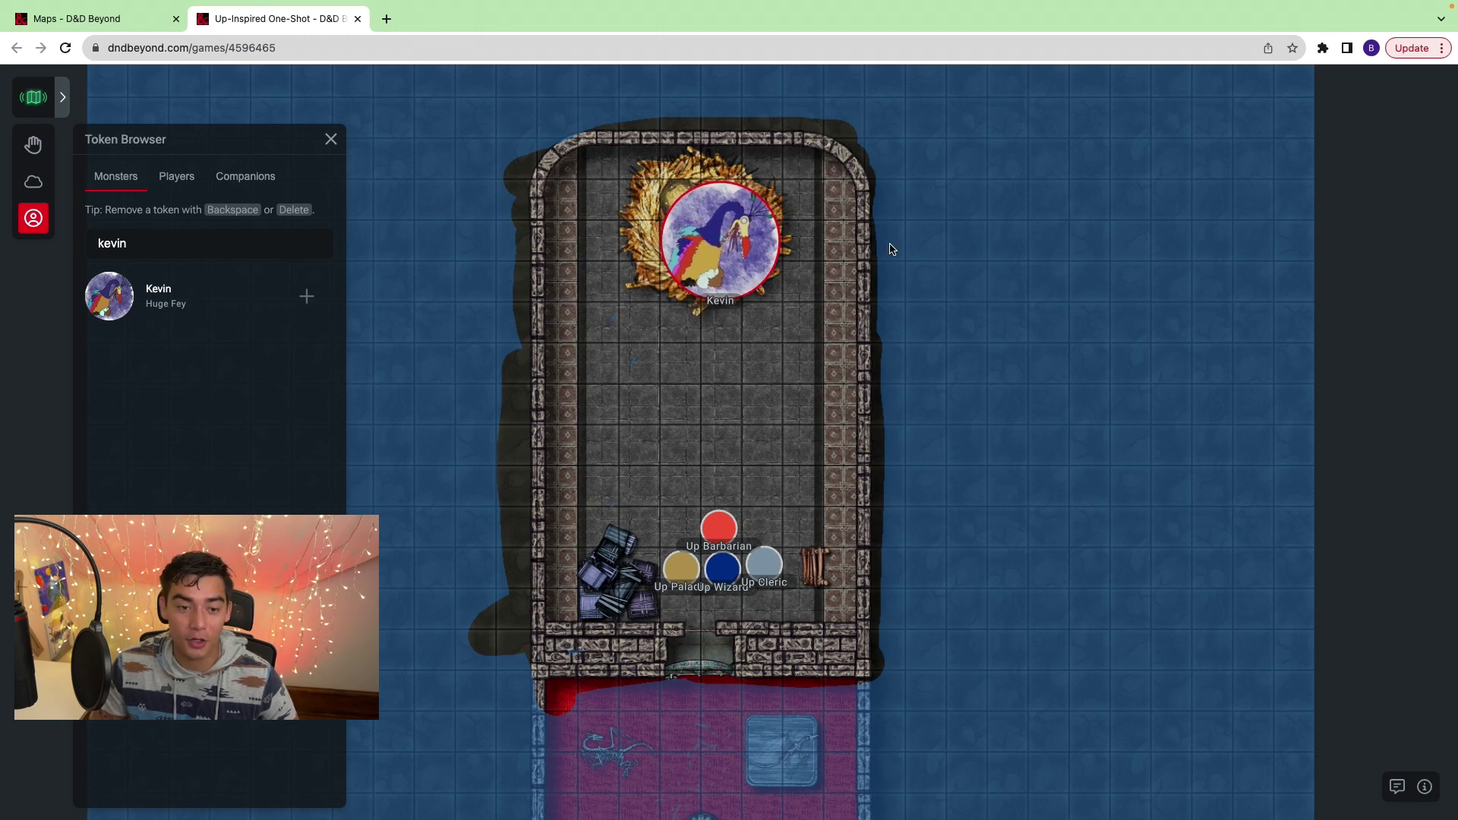
key("Escape")
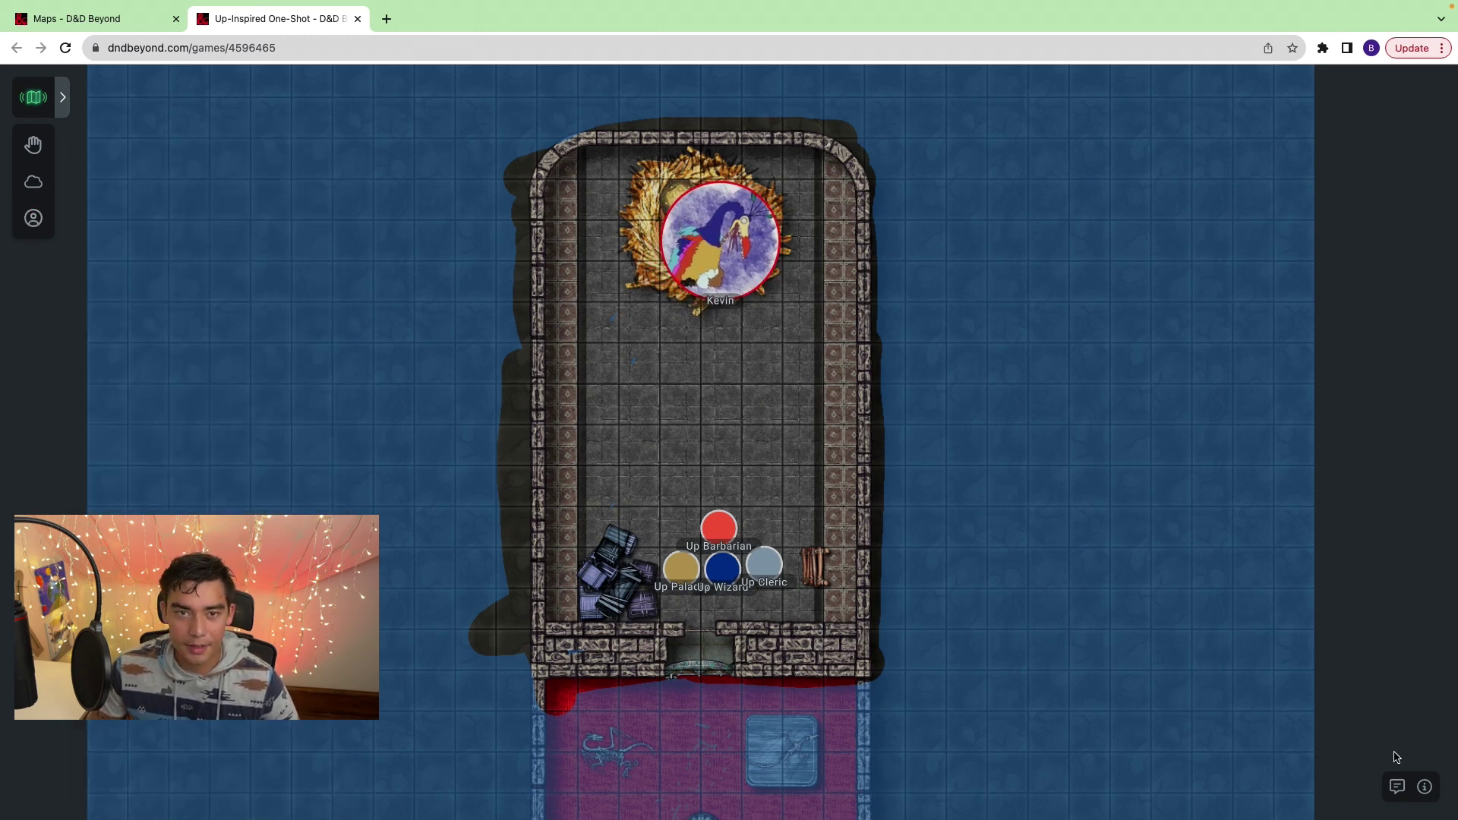
Roll initiative (15) from Up Barbarian's character sheet and check it in the game log.
left_click(1400, 790)
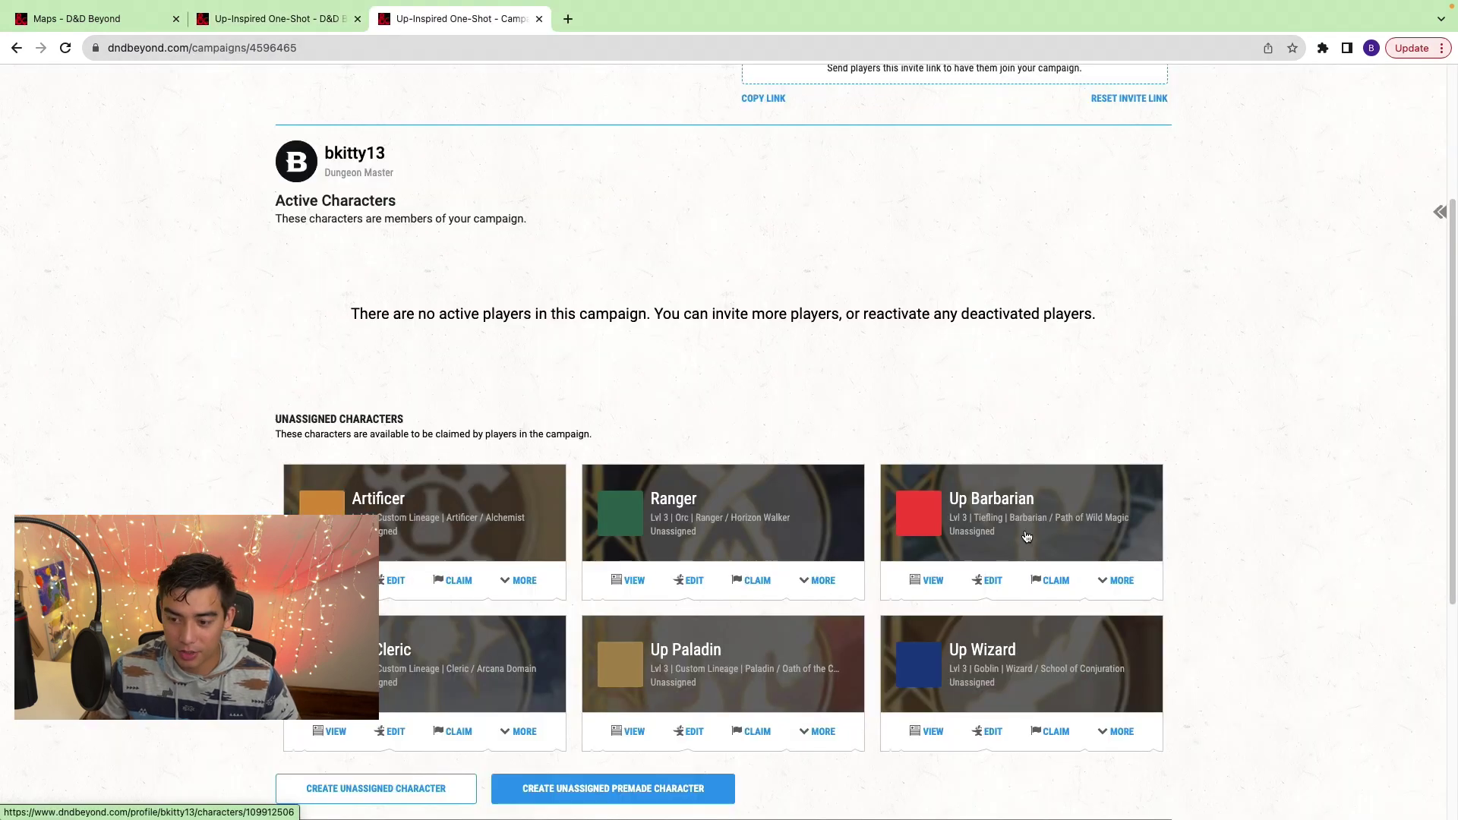
left_click(972, 523)
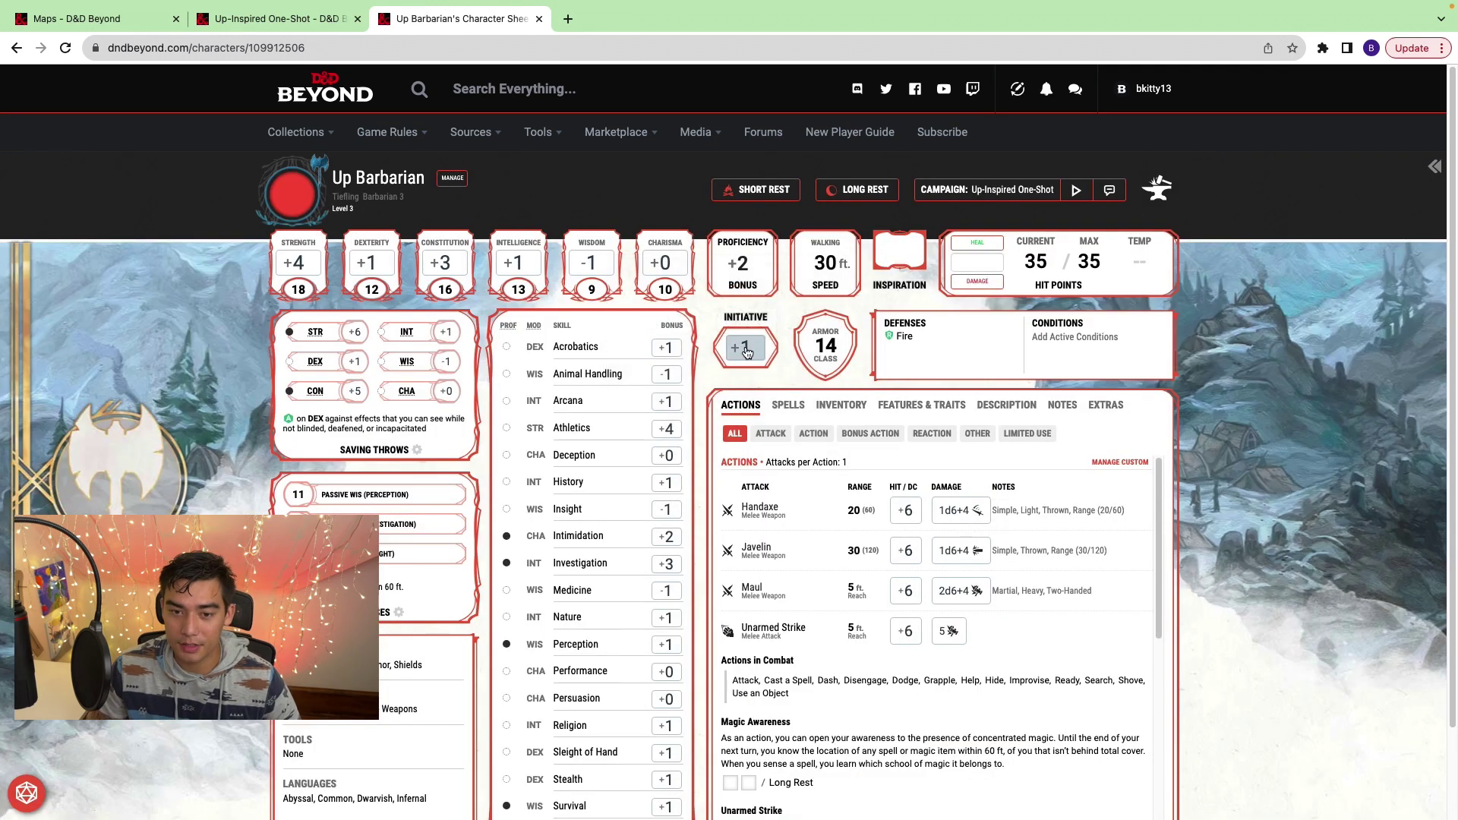
left_click(744, 348)
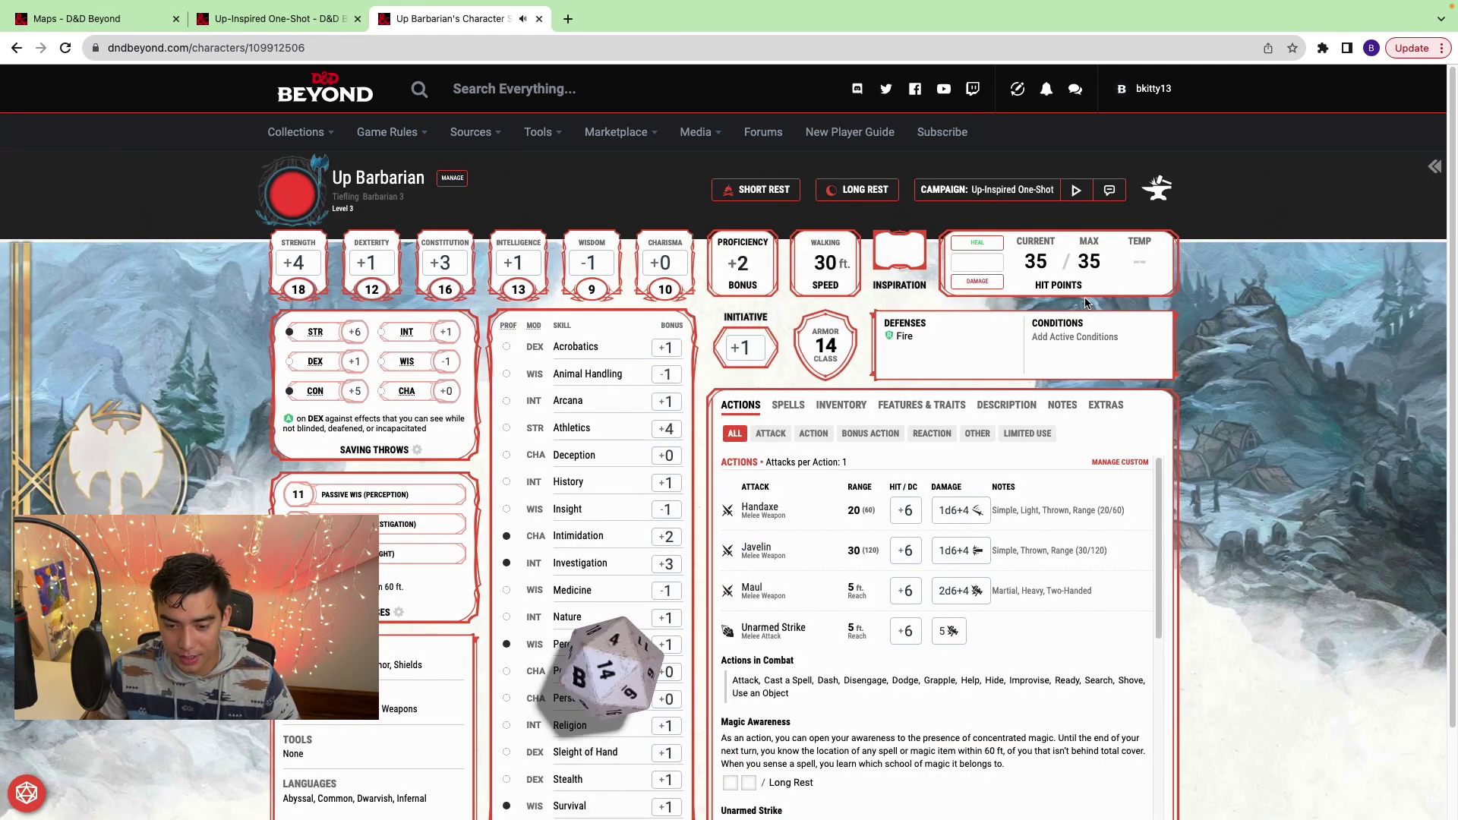
left_click(277, 18)
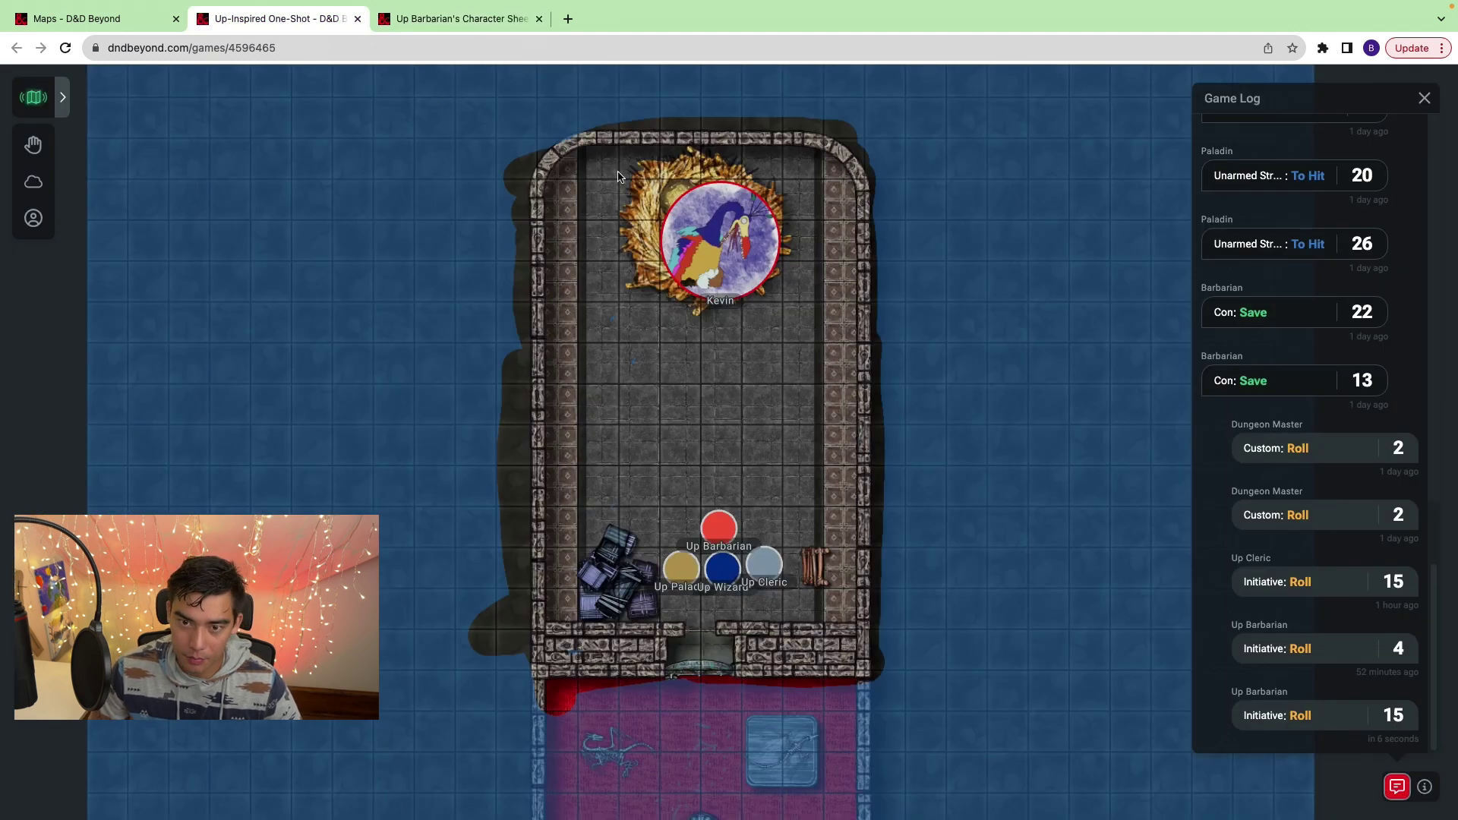
left_click(436, 19)
mouse_move(311, 143)
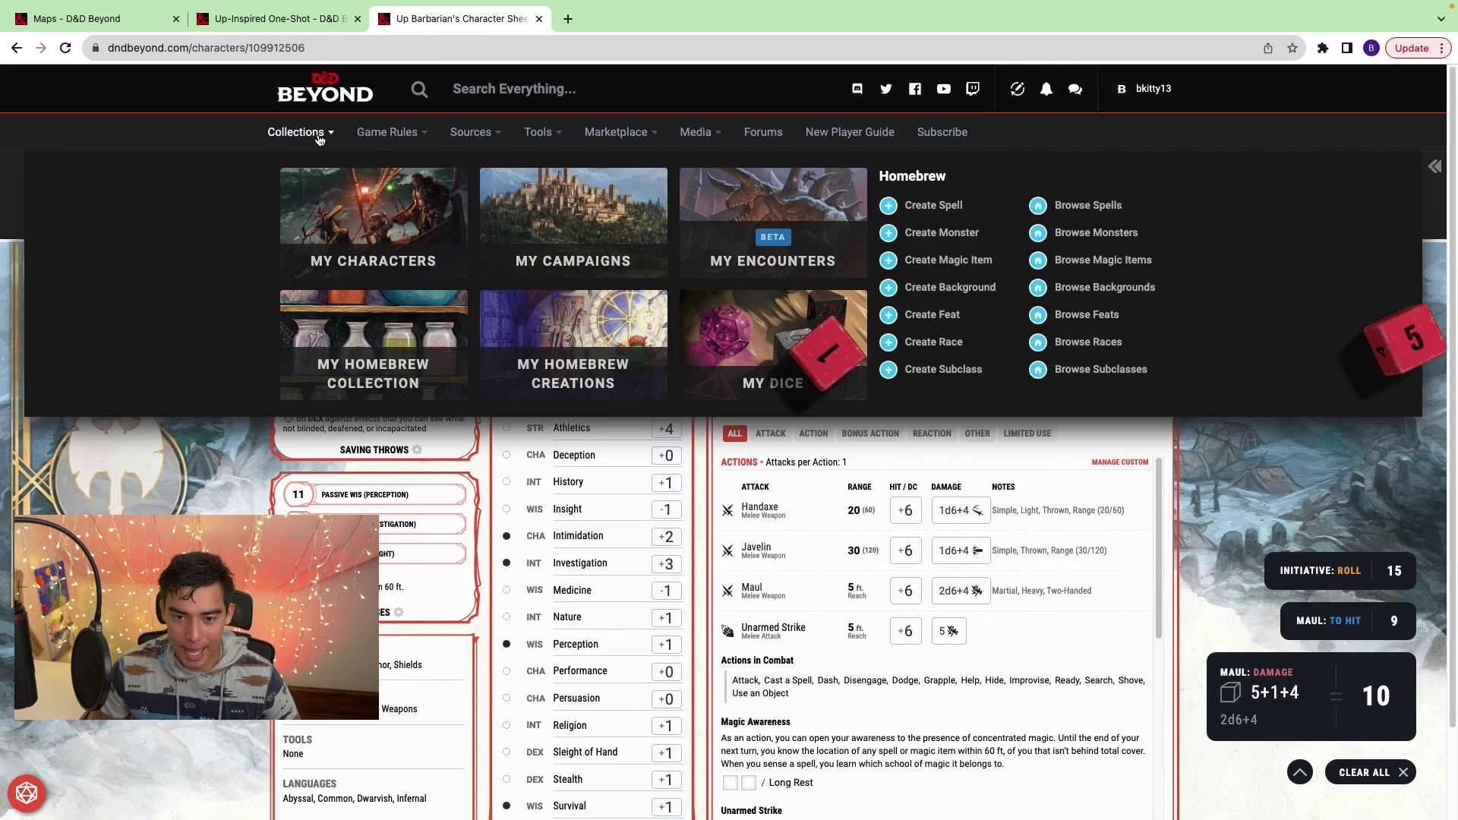
Open the Kevin & 3 Snipe Hatchlings encounter from My Encounters.
mouse_move(432, 137)
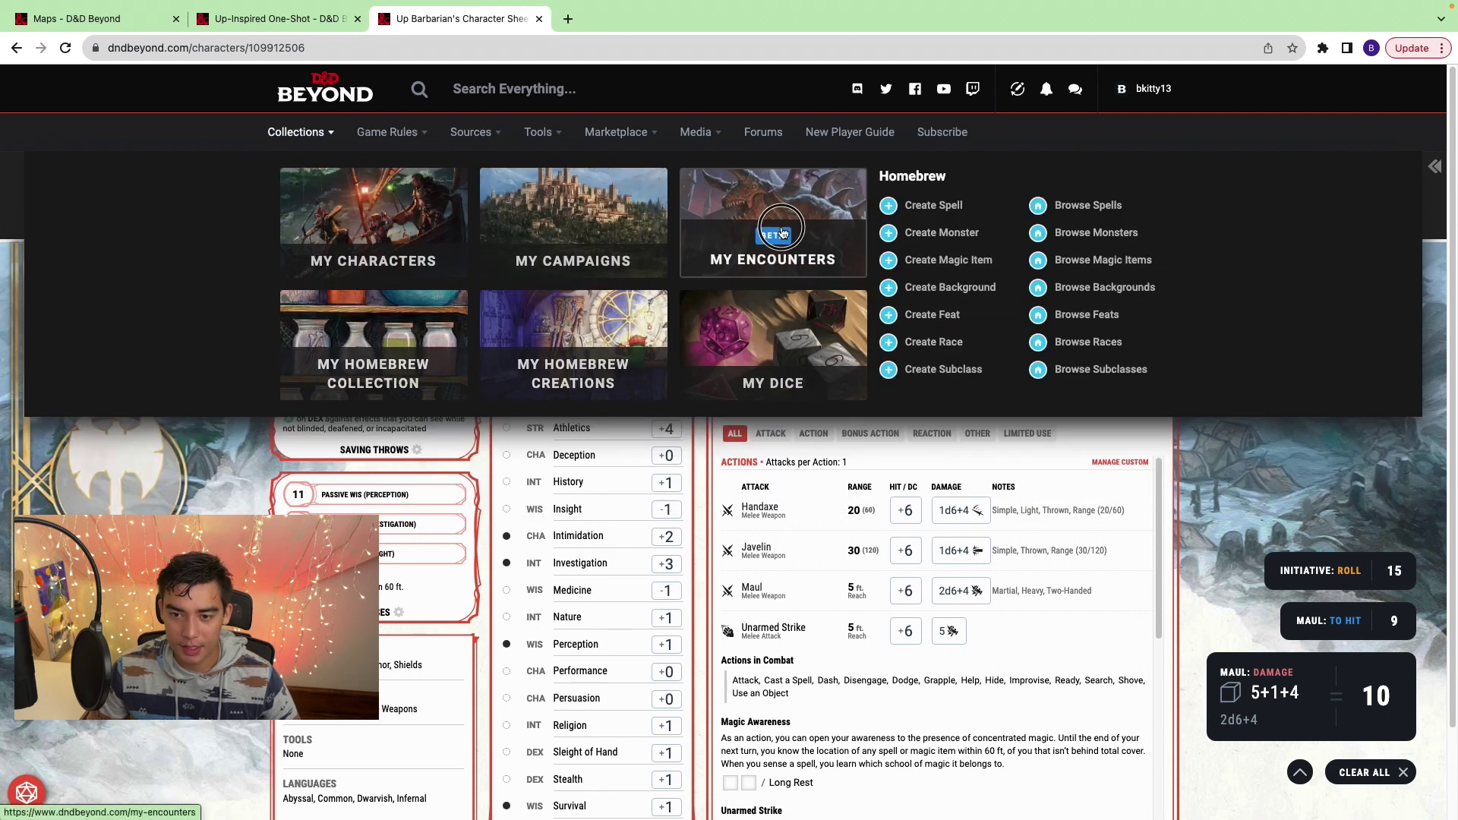
left_click(783, 232)
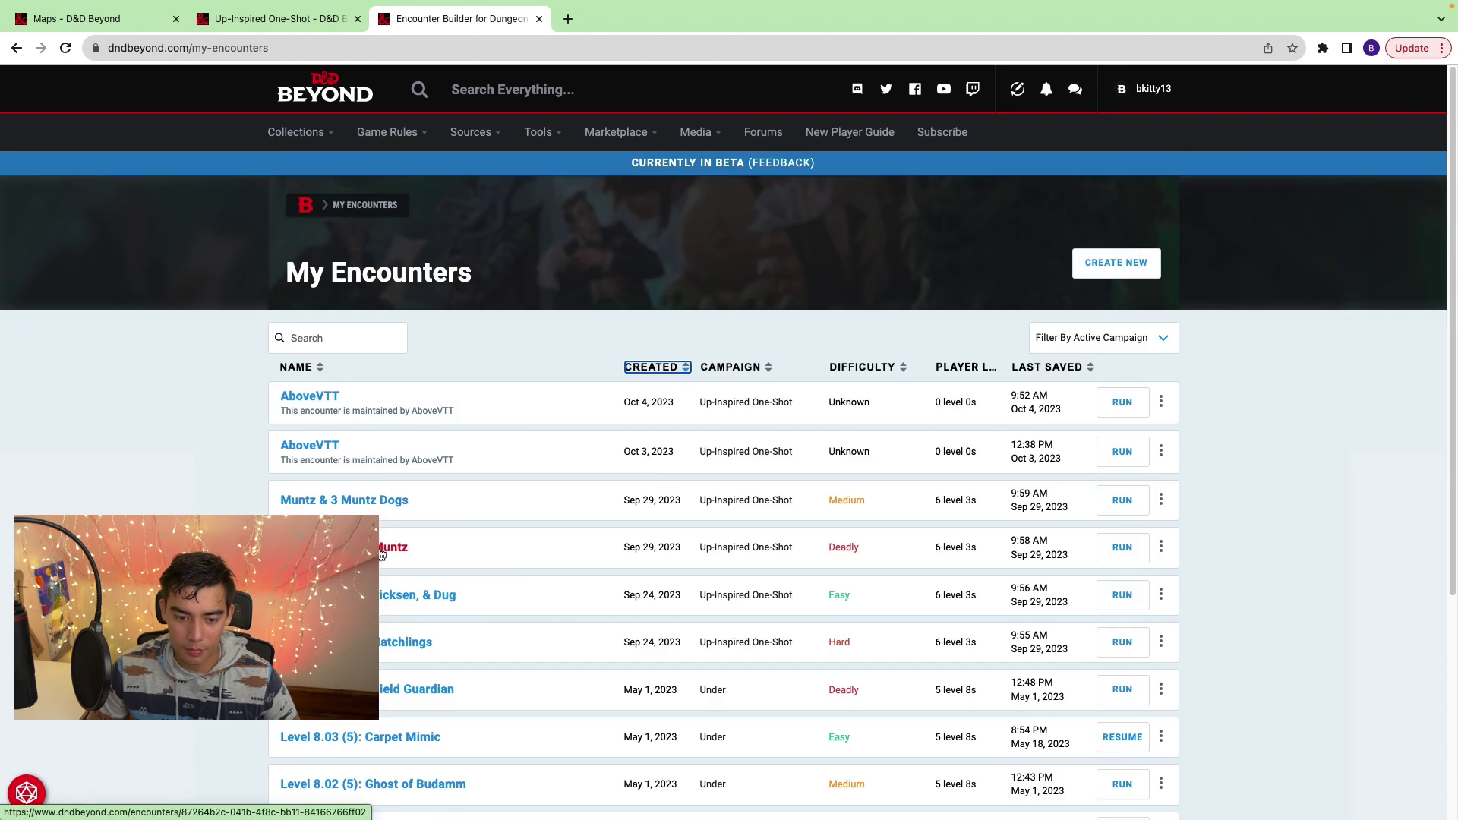
left_click(691, 561)
scroll(691, 566, "down", 3)
Roll a custom d20 (16) from the dice tray, then nudge Up Barbarian's token right.
left_click(26, 794)
left_click(26, 500)
left_click(84, 793)
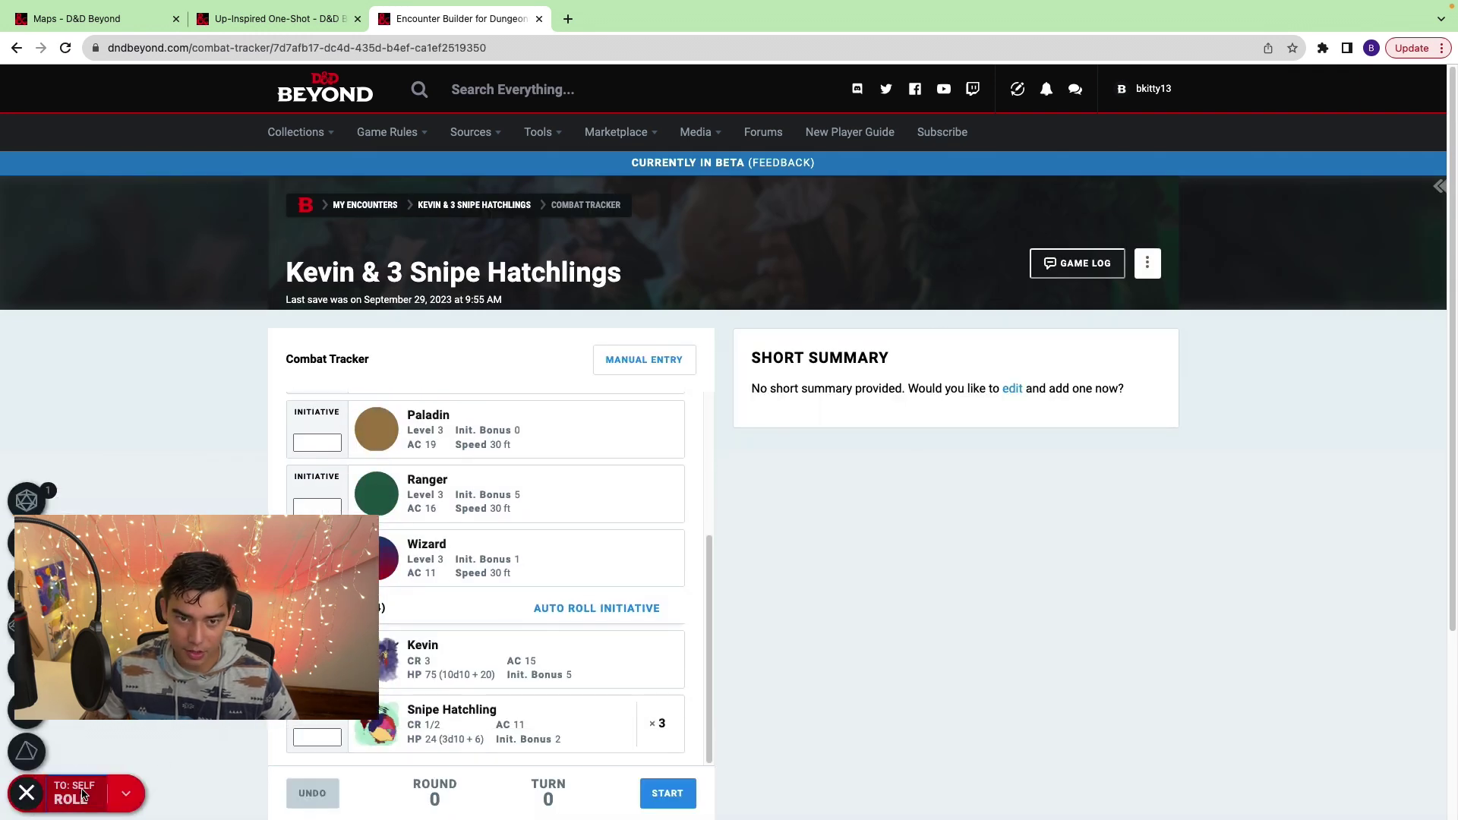
left_click(272, 25)
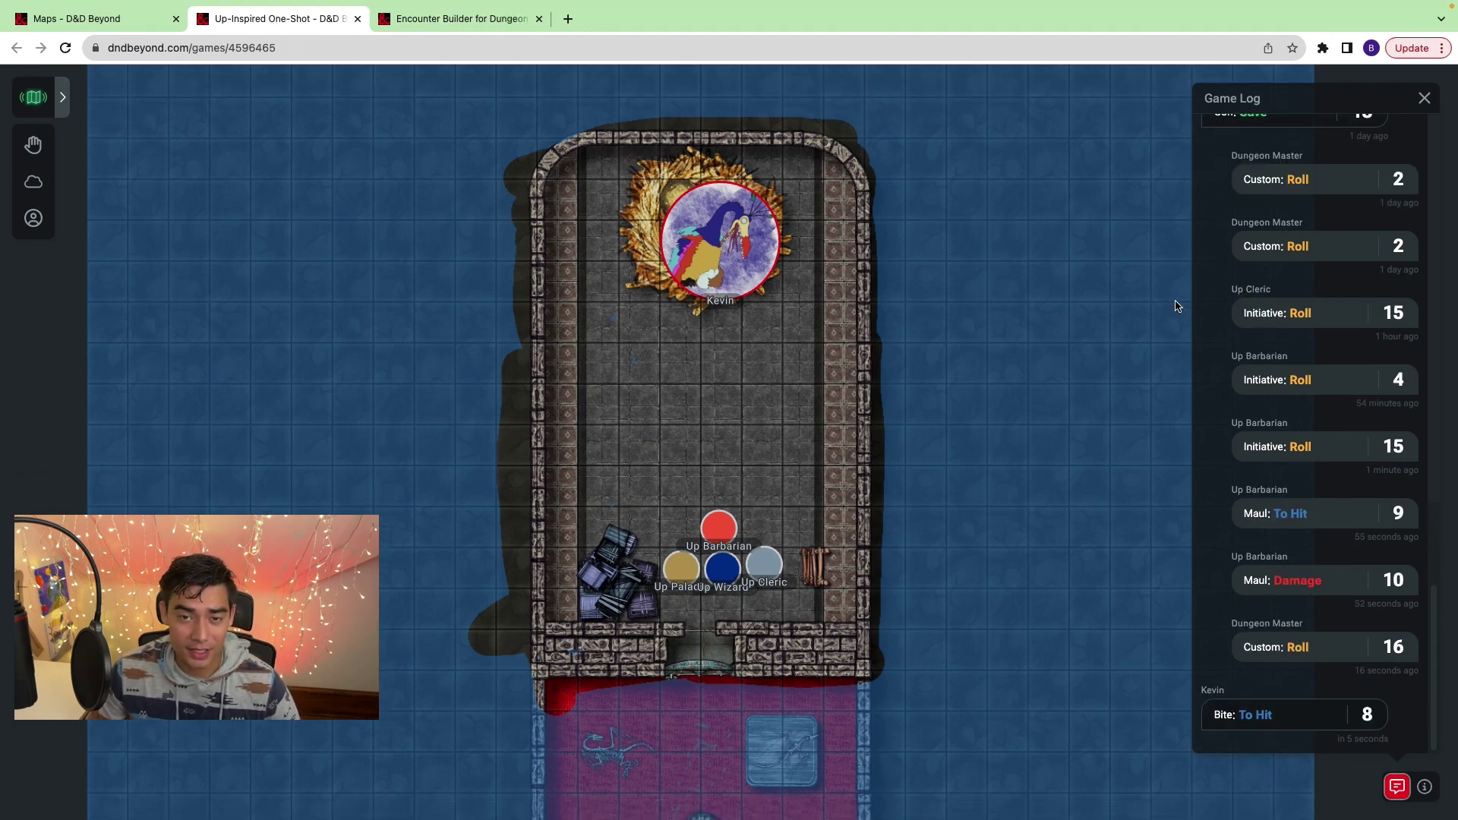
left_click_drag(719, 530, 723, 530)
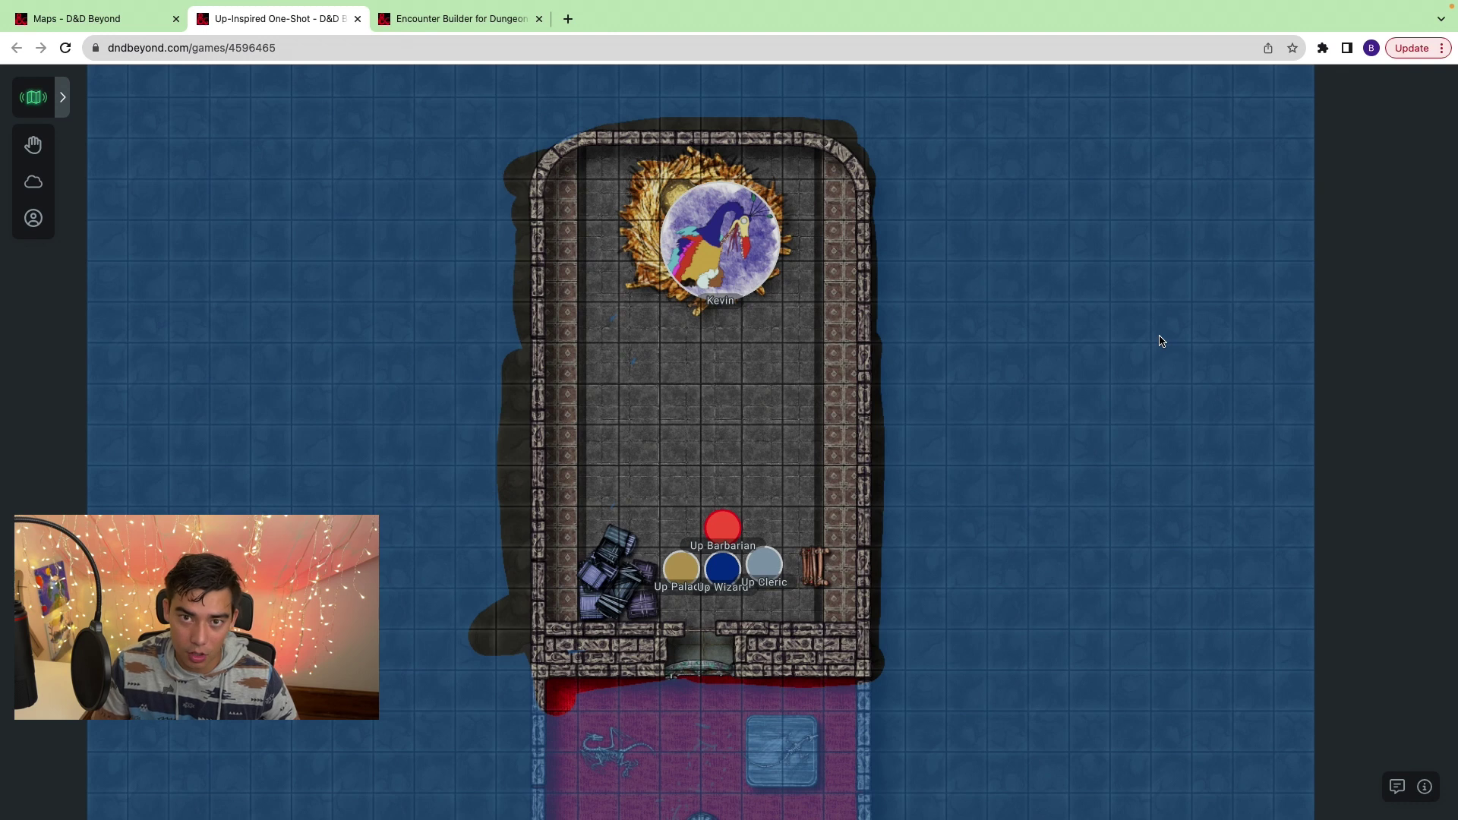
Search 'abovevtt' and add the AboveVTT extension to Chrome from the Web Store.
left_click(568, 19)
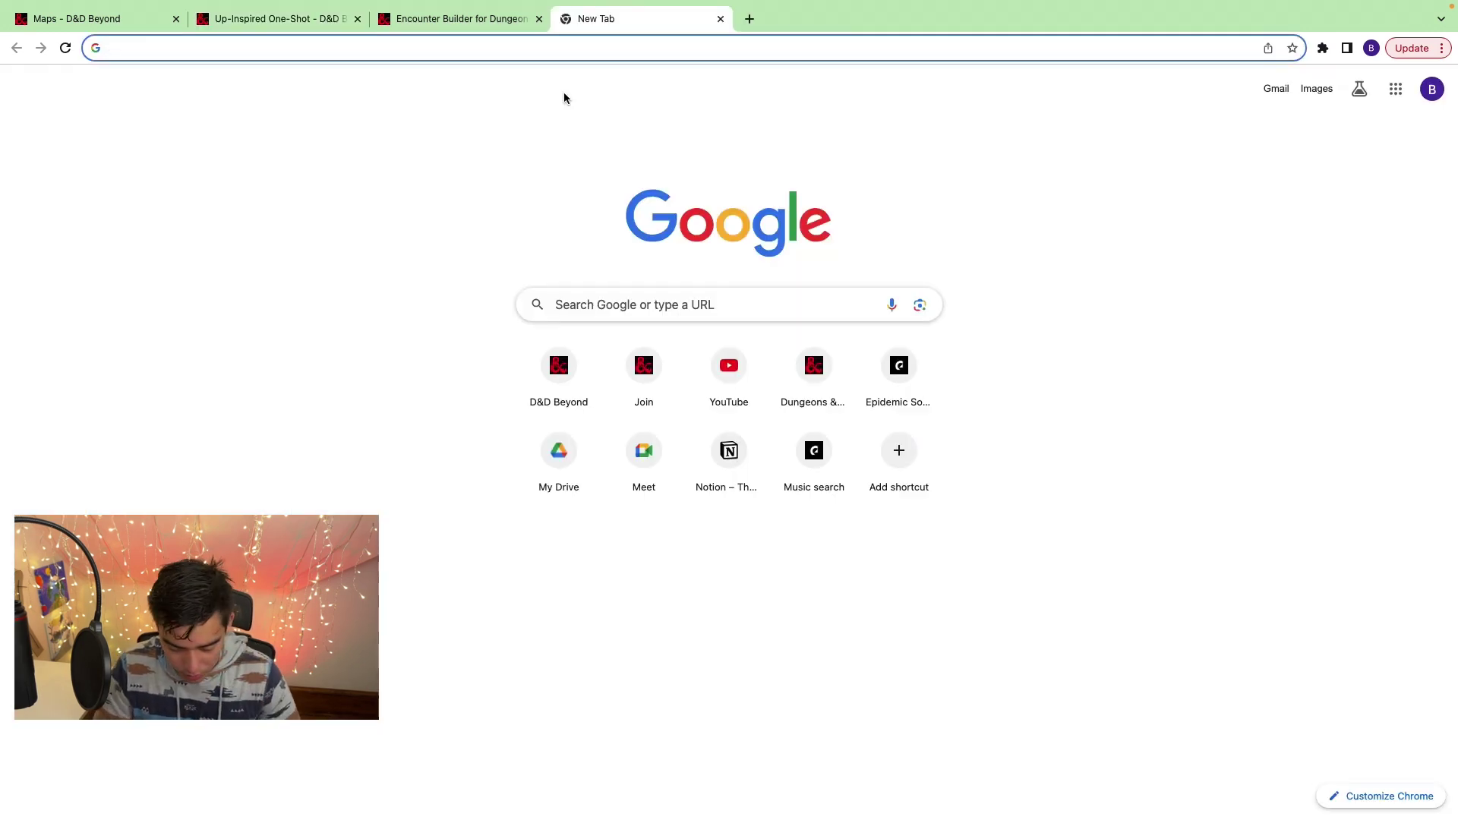
type("abovevtt")
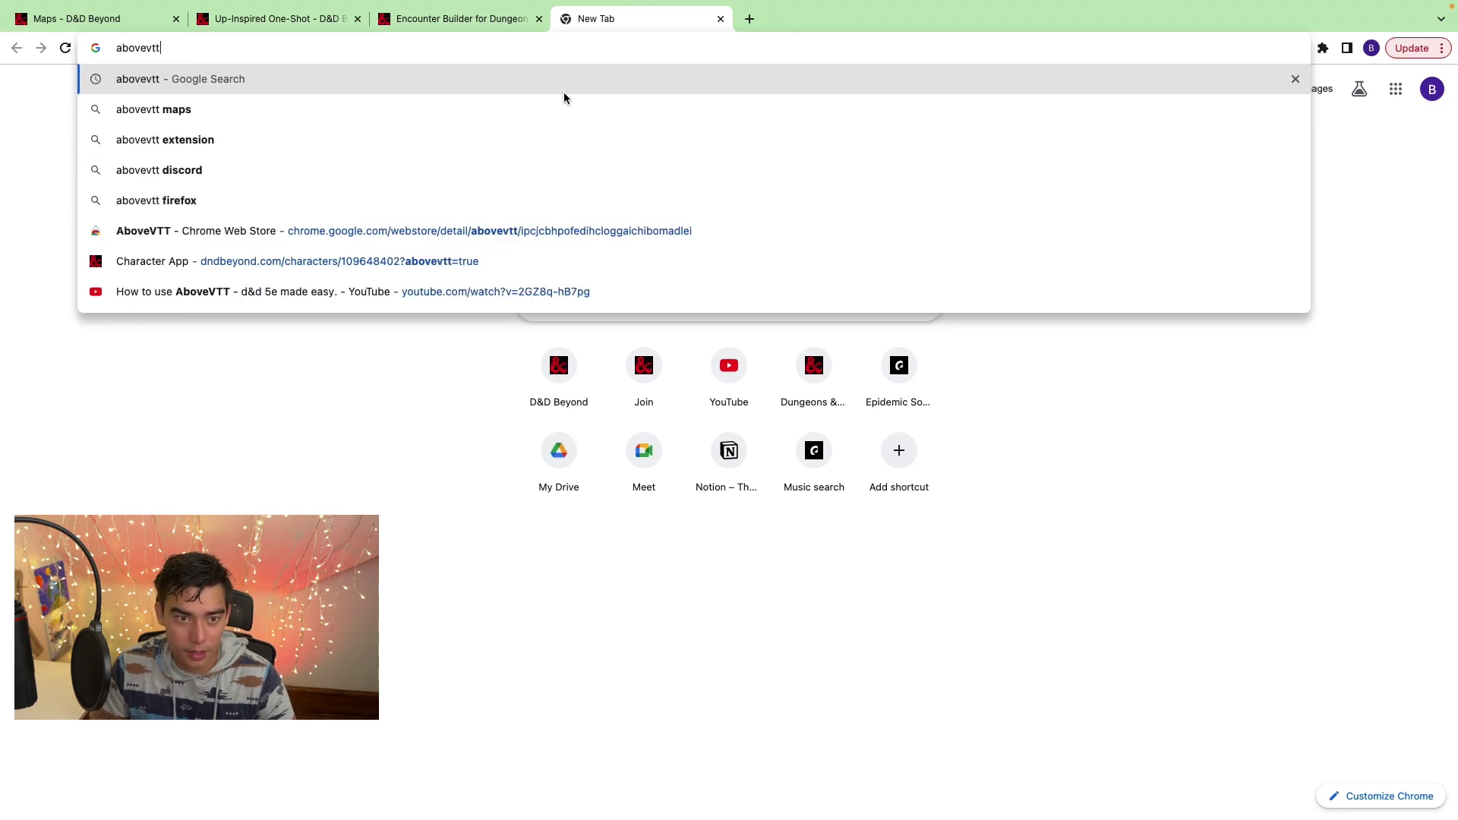
key("Return")
left_click(219, 242)
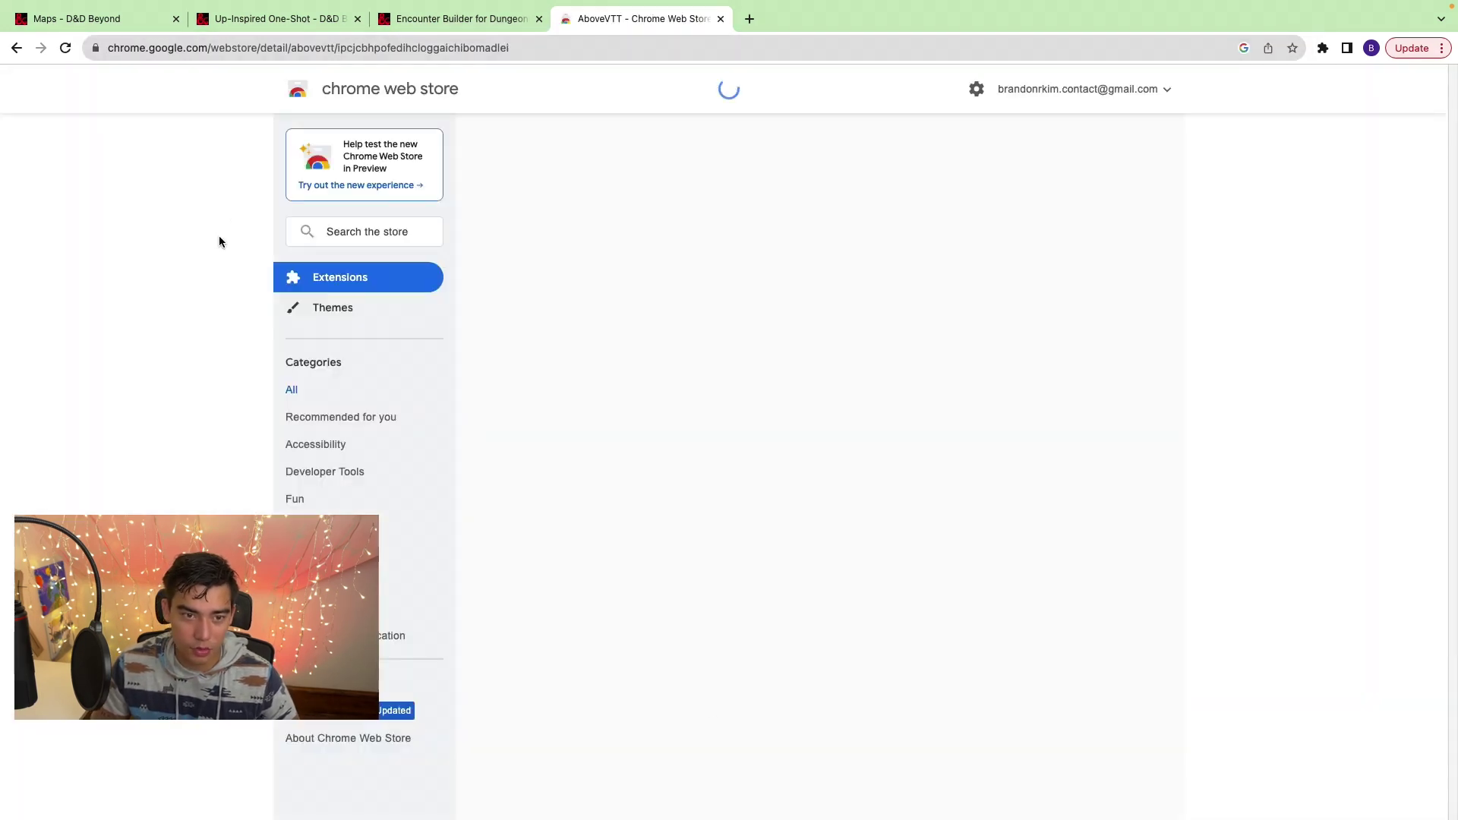
left_click(1027, 200)
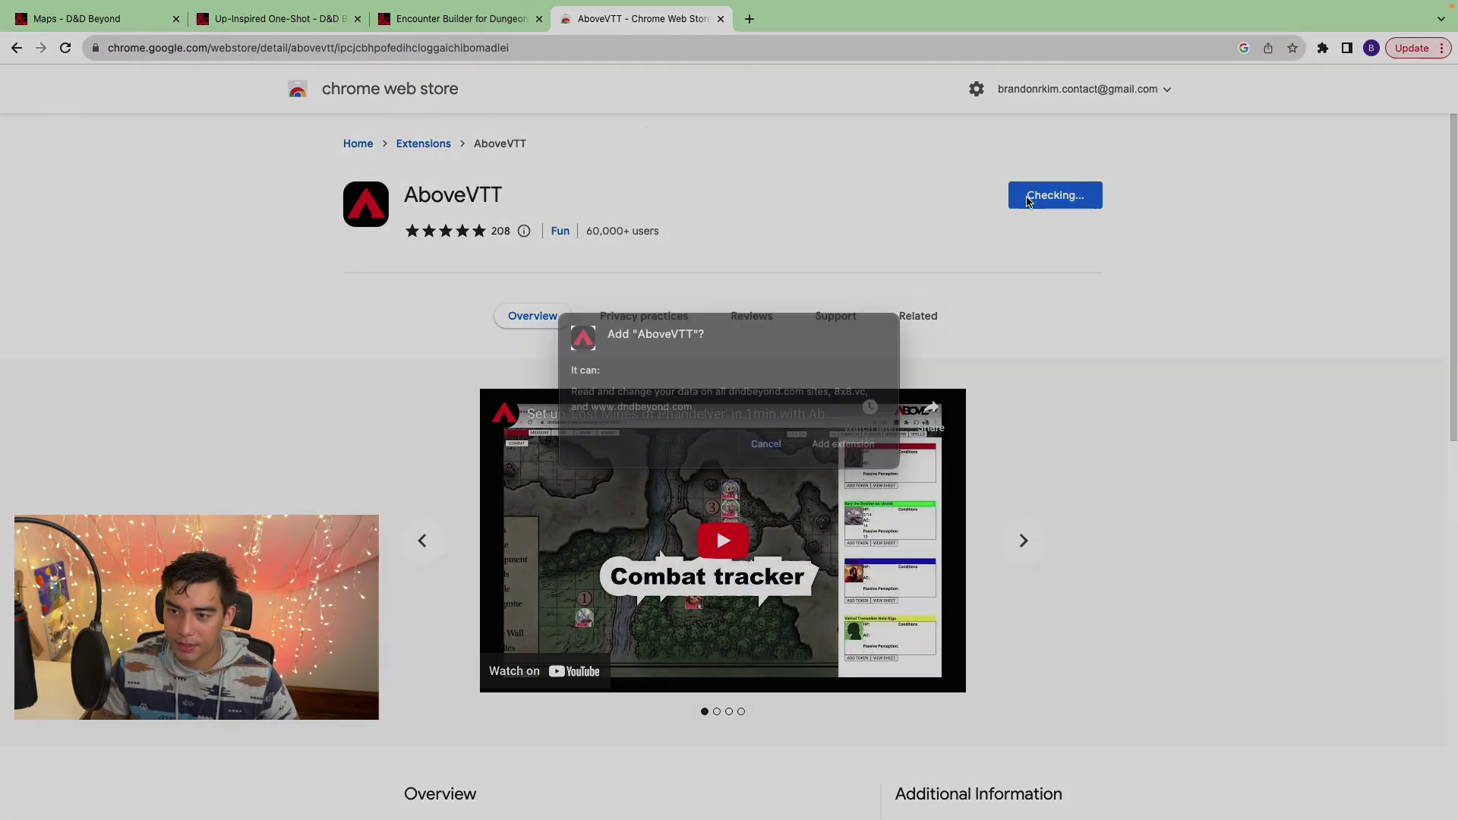
key("Return")
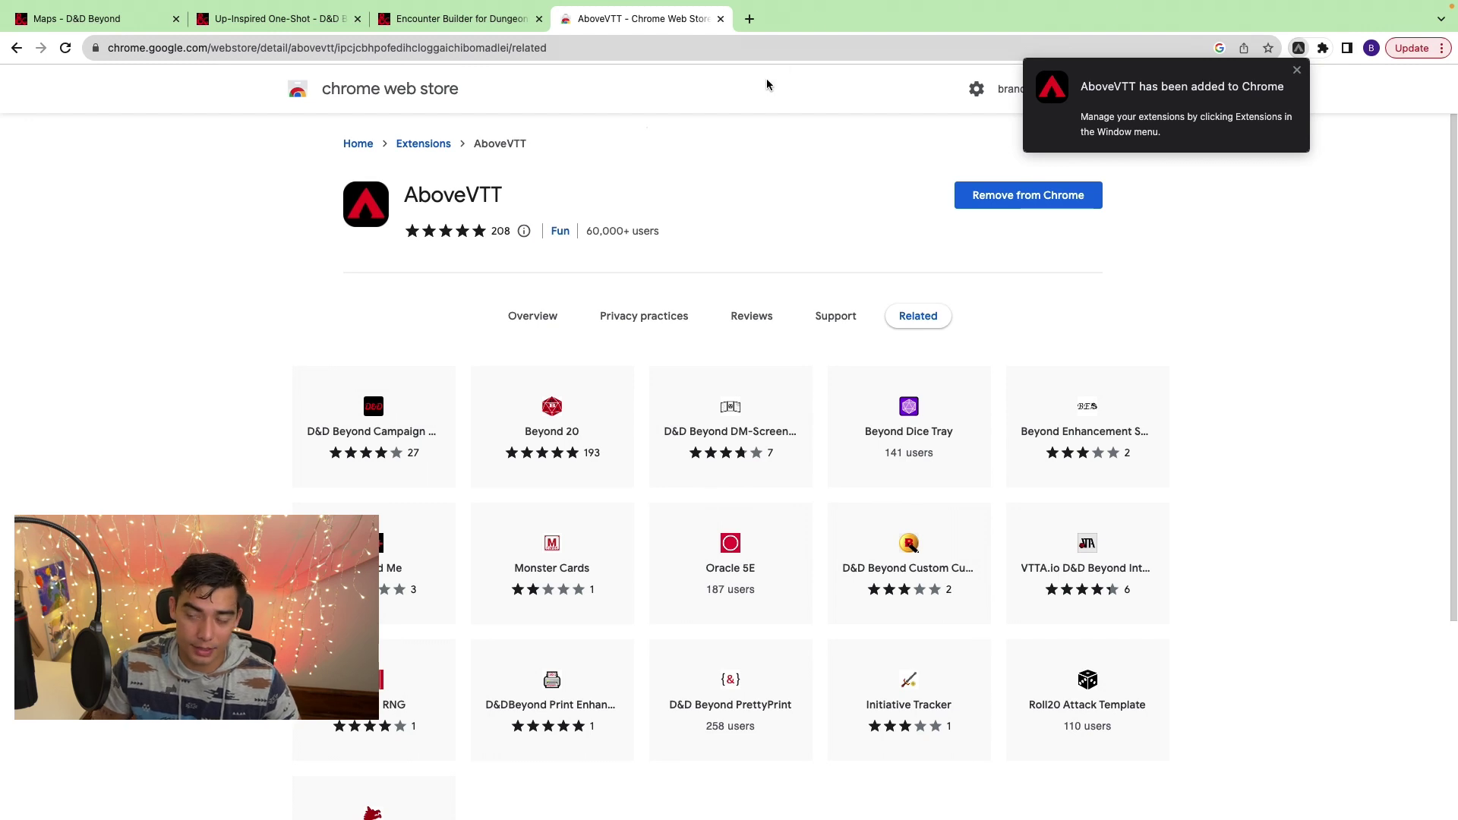
Check the installed extensions and go to the D&D Beyond site in a new tab.
left_click(1322, 48)
left_click(750, 19)
type("dndbeyond.com/classes")
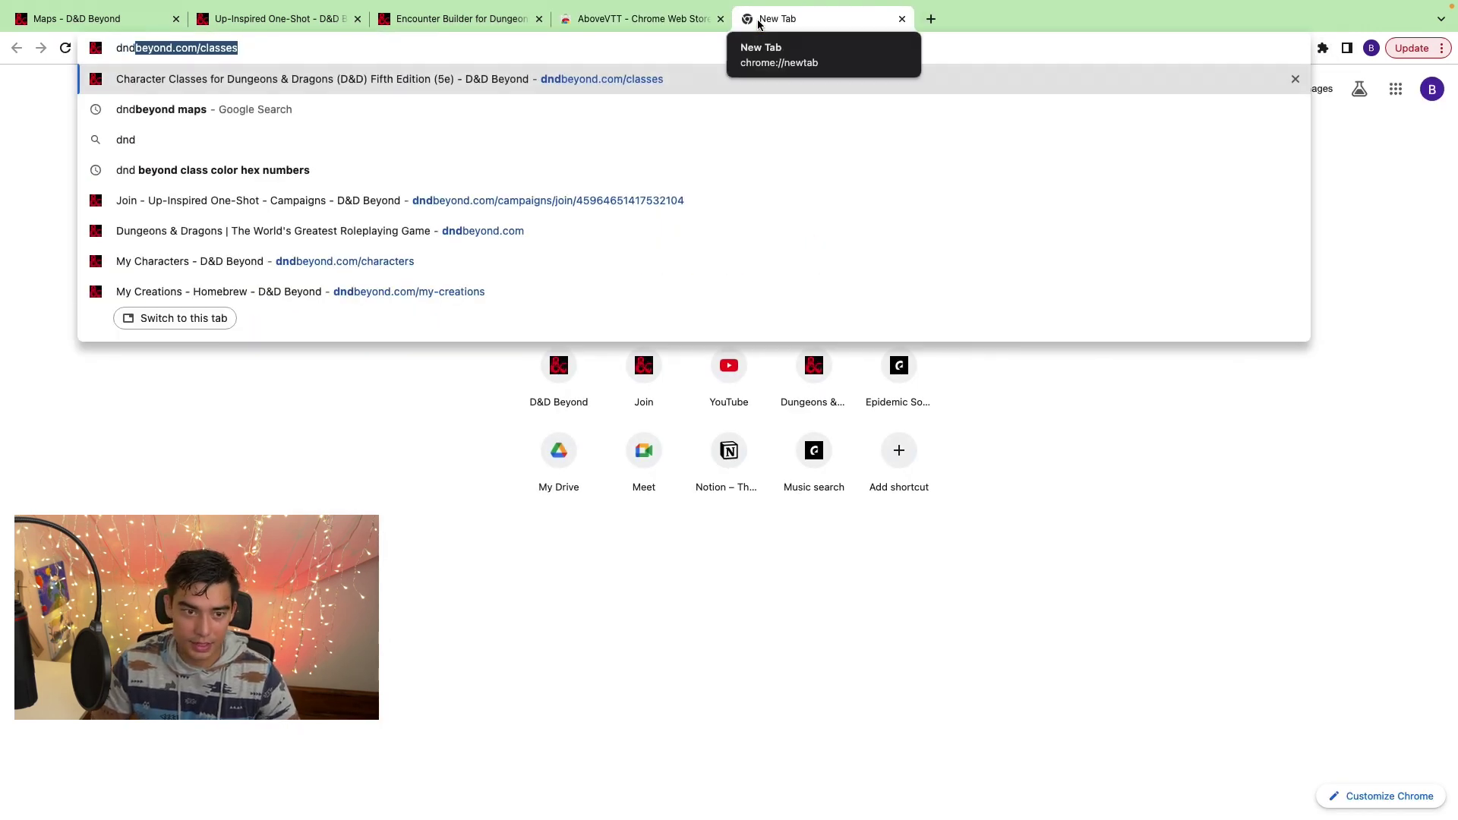
key("Return")
Open Up-Inspired One-Shot from My Campaigns and join it in AboveVTT as DM.
mouse_move(299, 130)
left_click(602, 202)
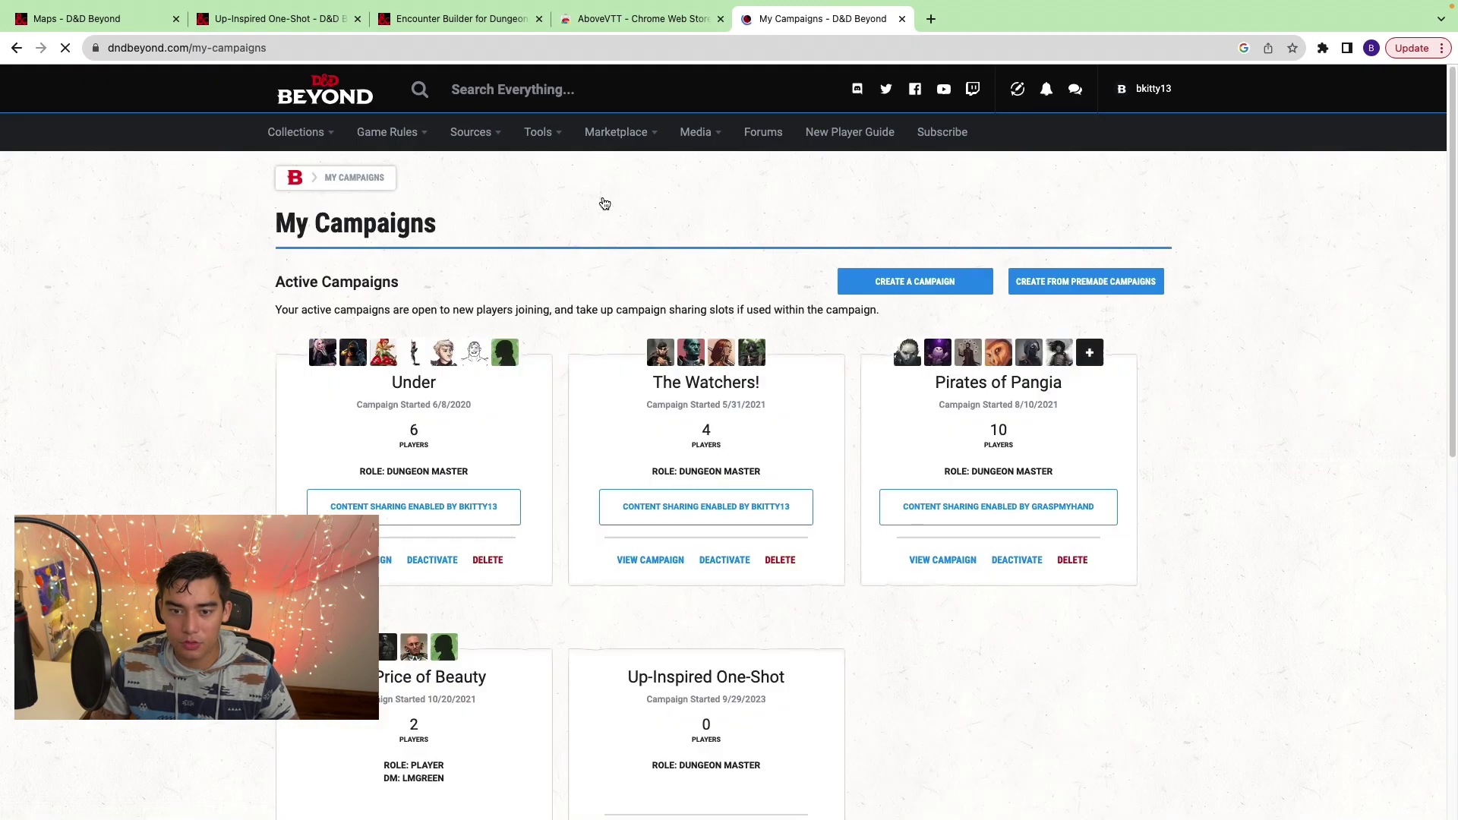
scroll(787, 284, "down", 2)
scroll(787, 284, "down", 2)
left_click(650, 575)
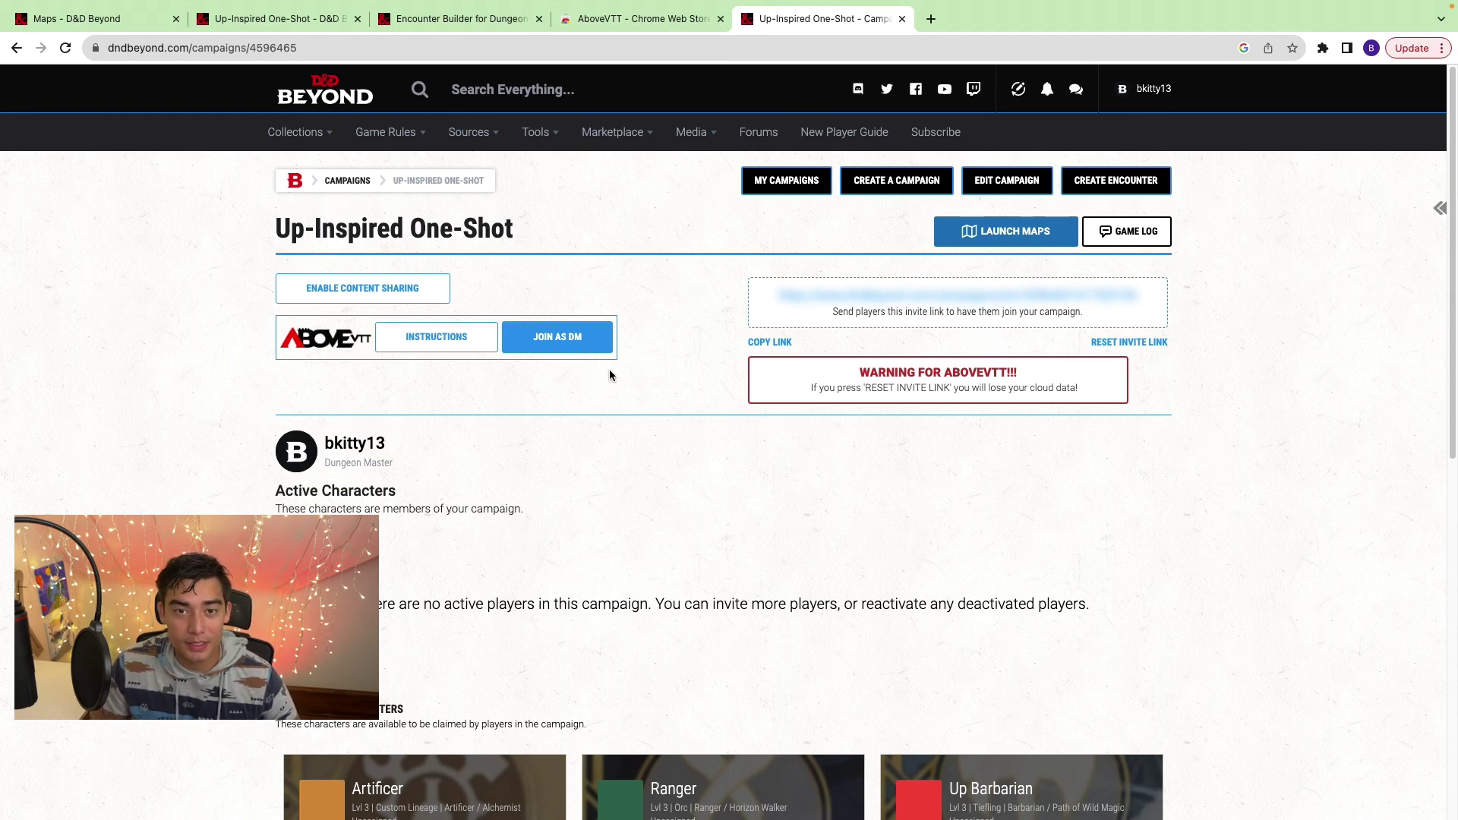
scroll(566, 322, "down", 1)
left_click(566, 322)
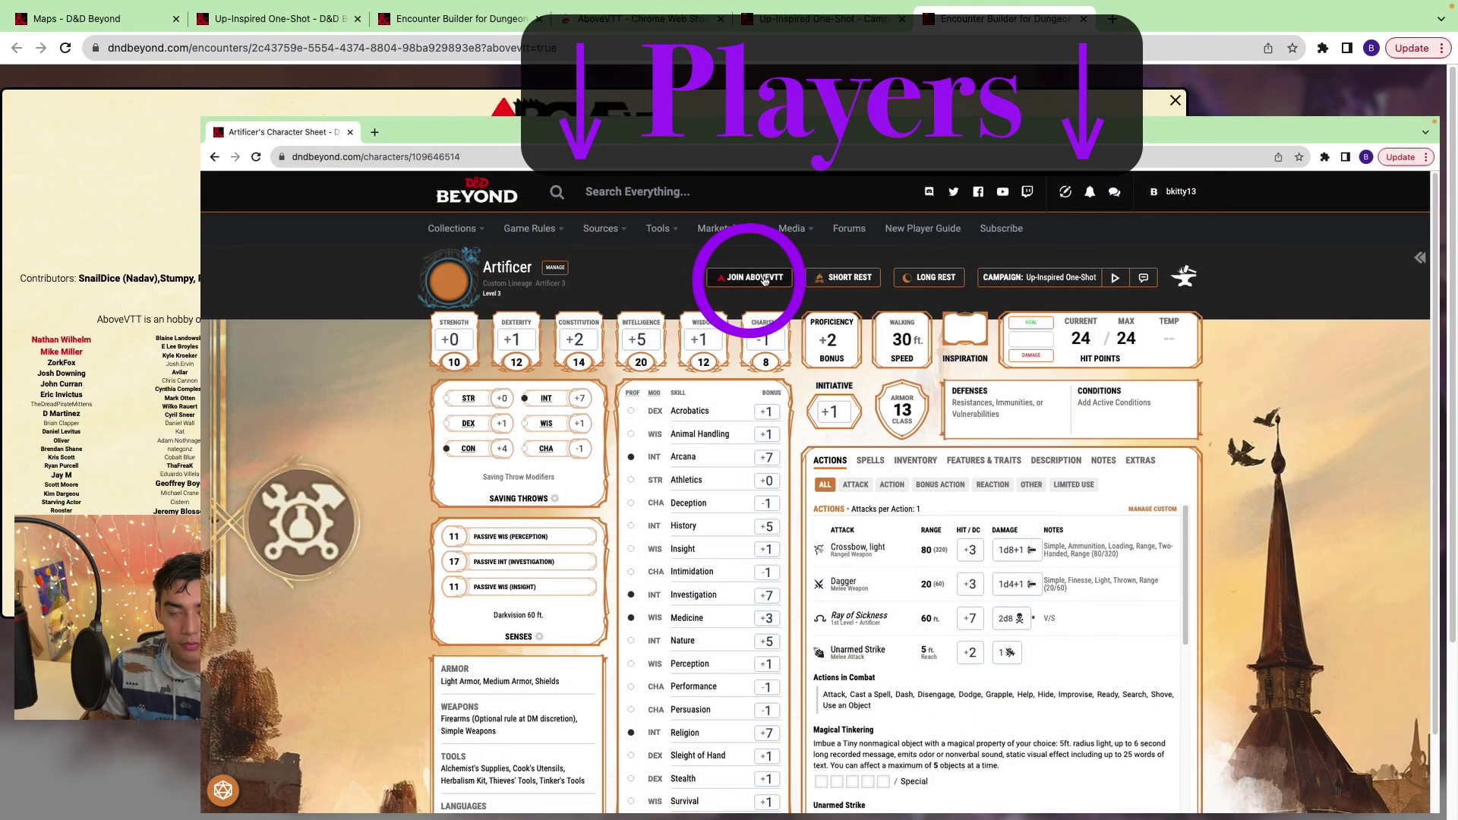
left_click(759, 278)
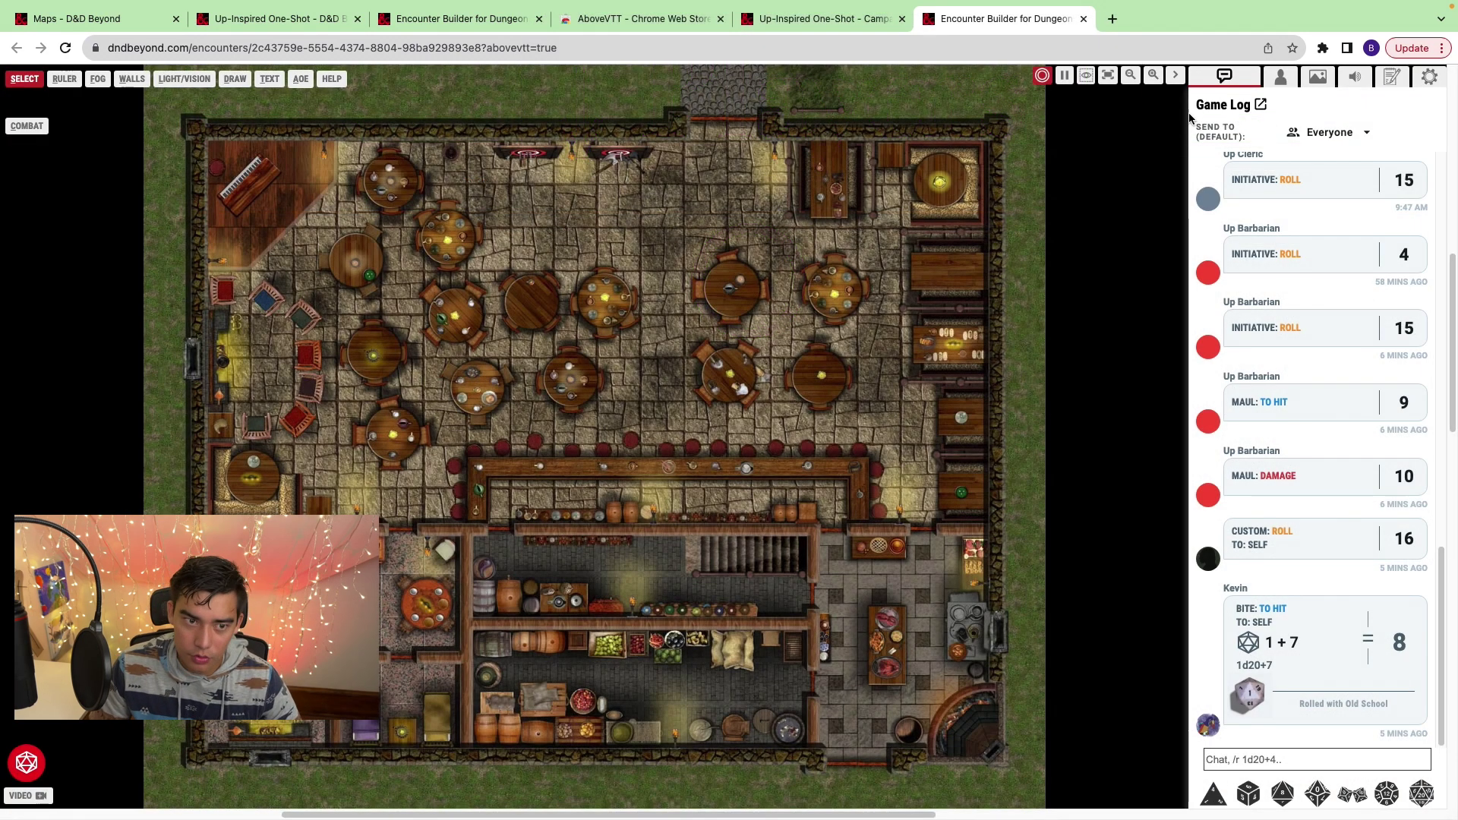
Add a new scene in the Scenes list using the Custom URL option.
left_click(1317, 76)
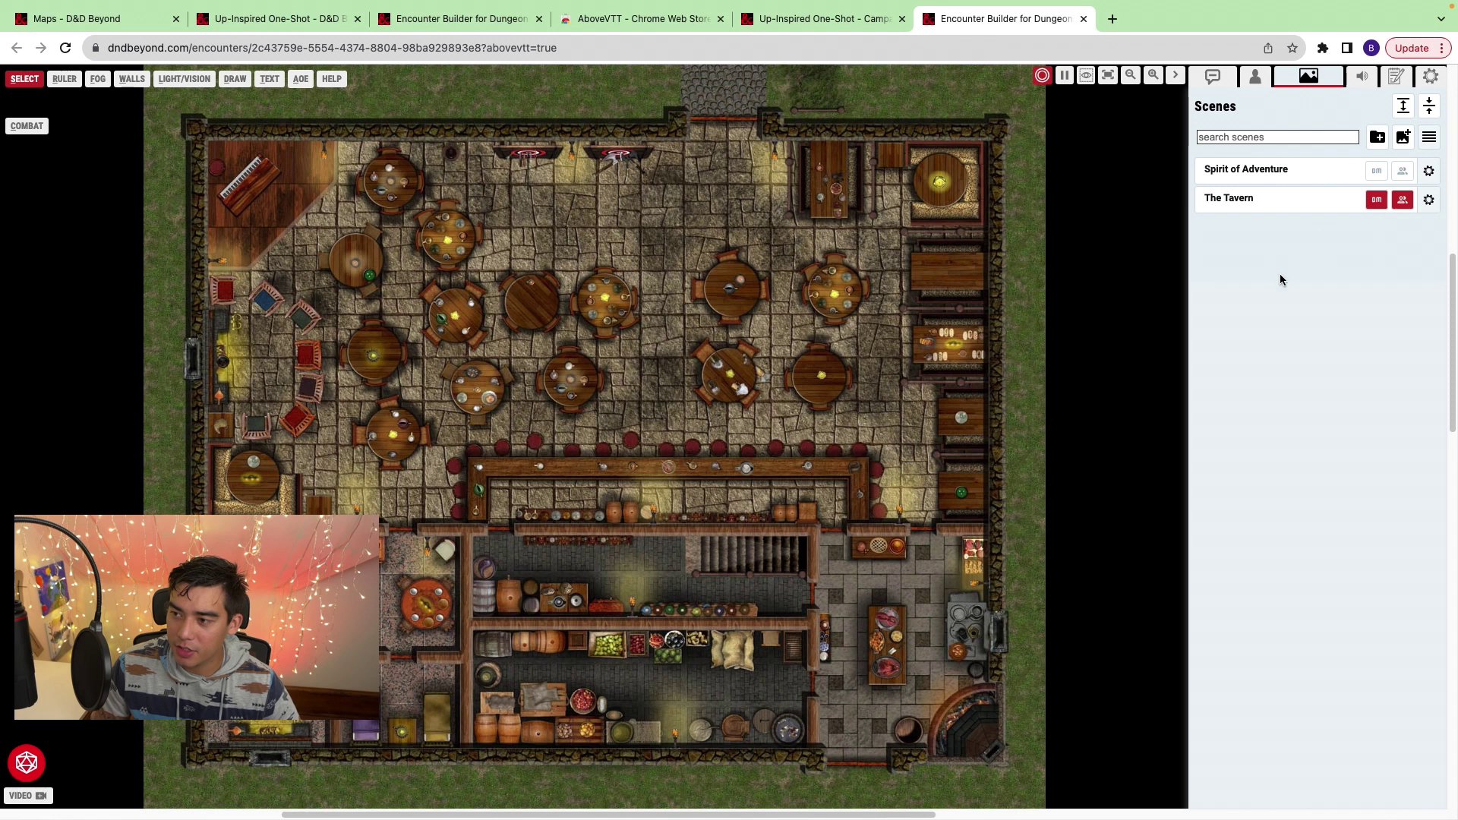
left_click(1402, 141)
left_click(252, 295)
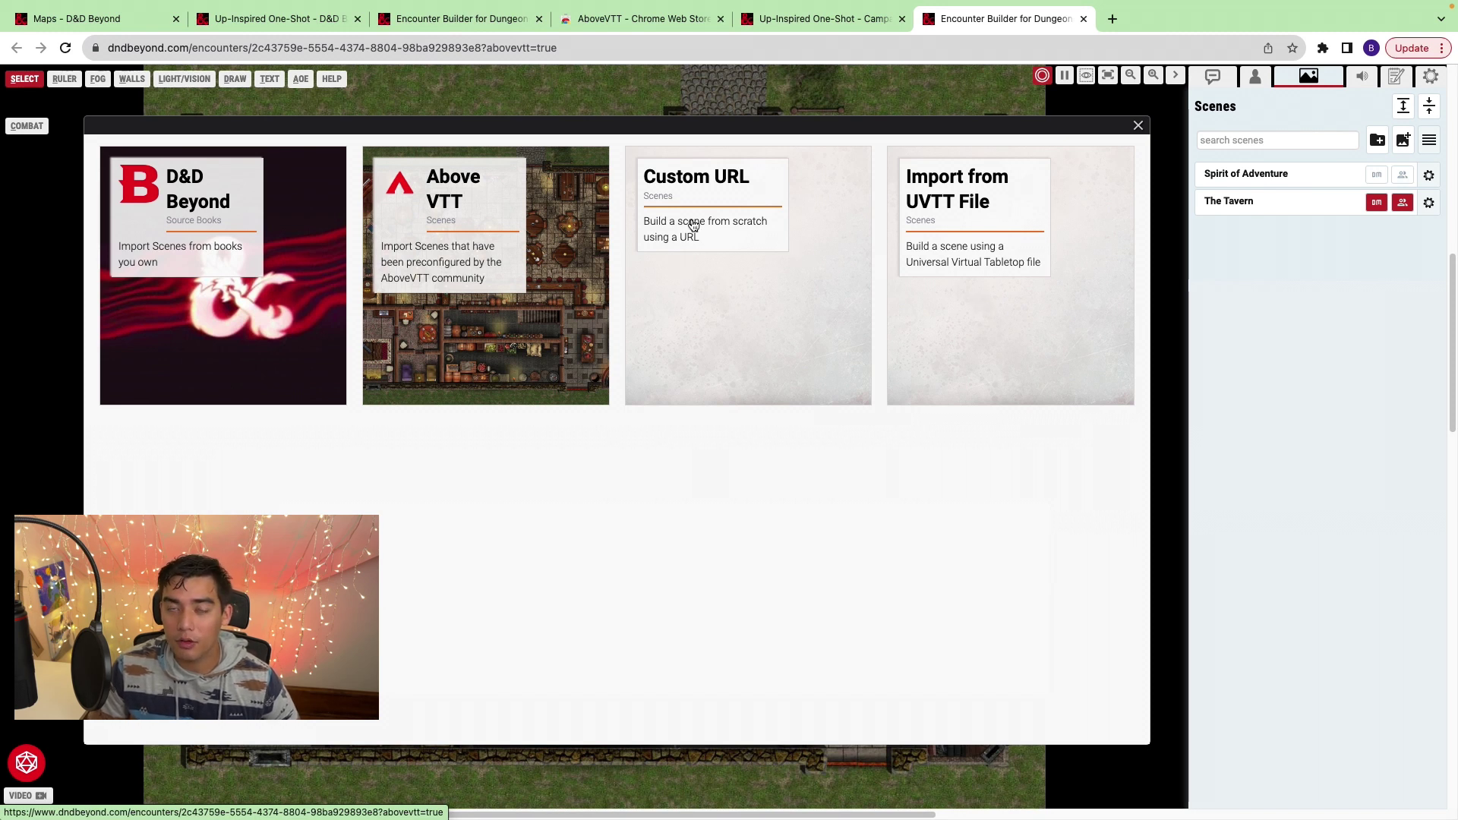
left_click(765, 293)
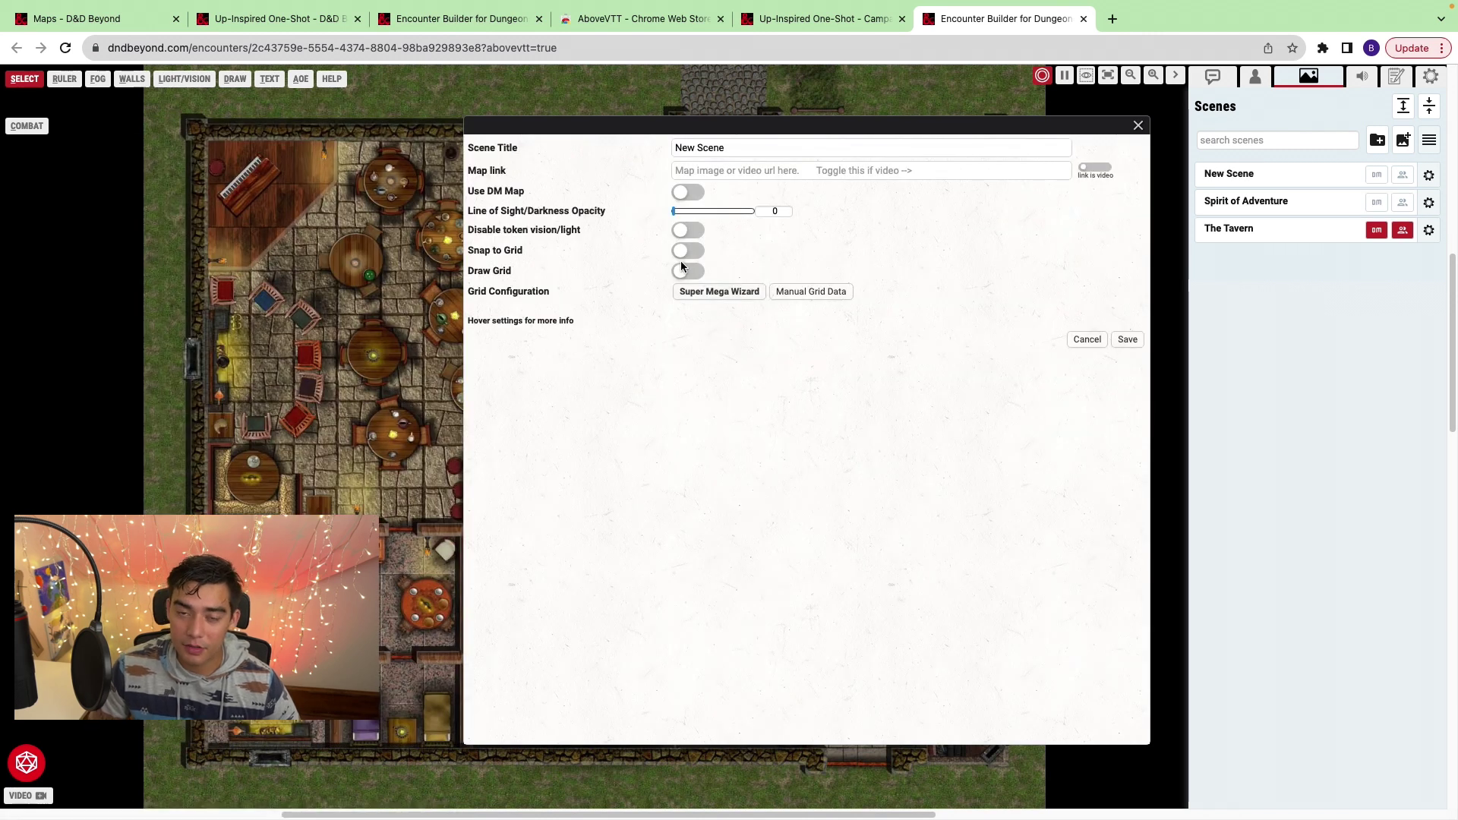
Title the scene 'Up Spirit of Adventure' and move to the Map link field.
mouse_move(683, 267)
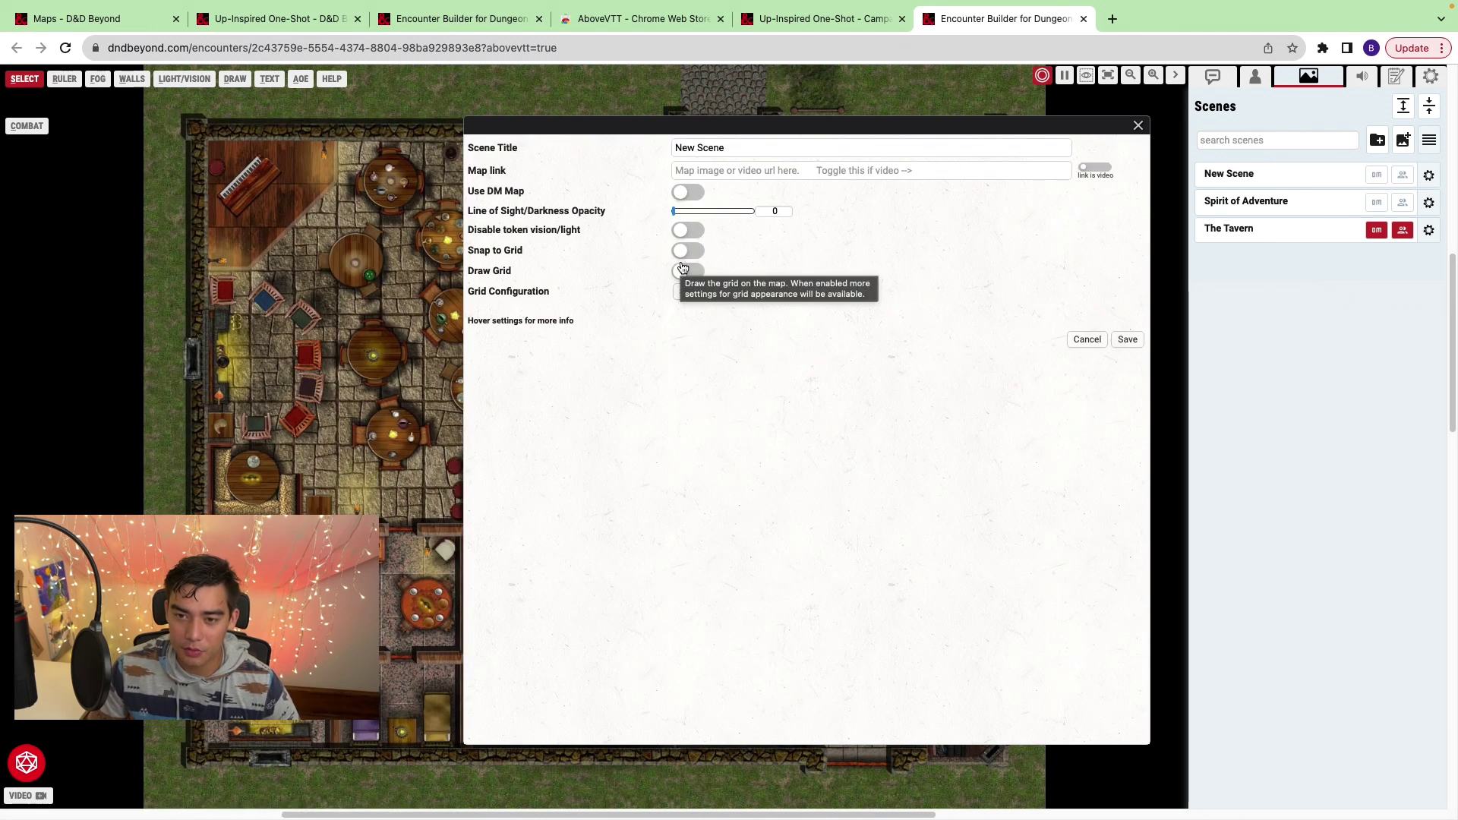
left_click(820, 142)
key("super+a")
type("Up Spirit of Adventure")
left_click(843, 171)
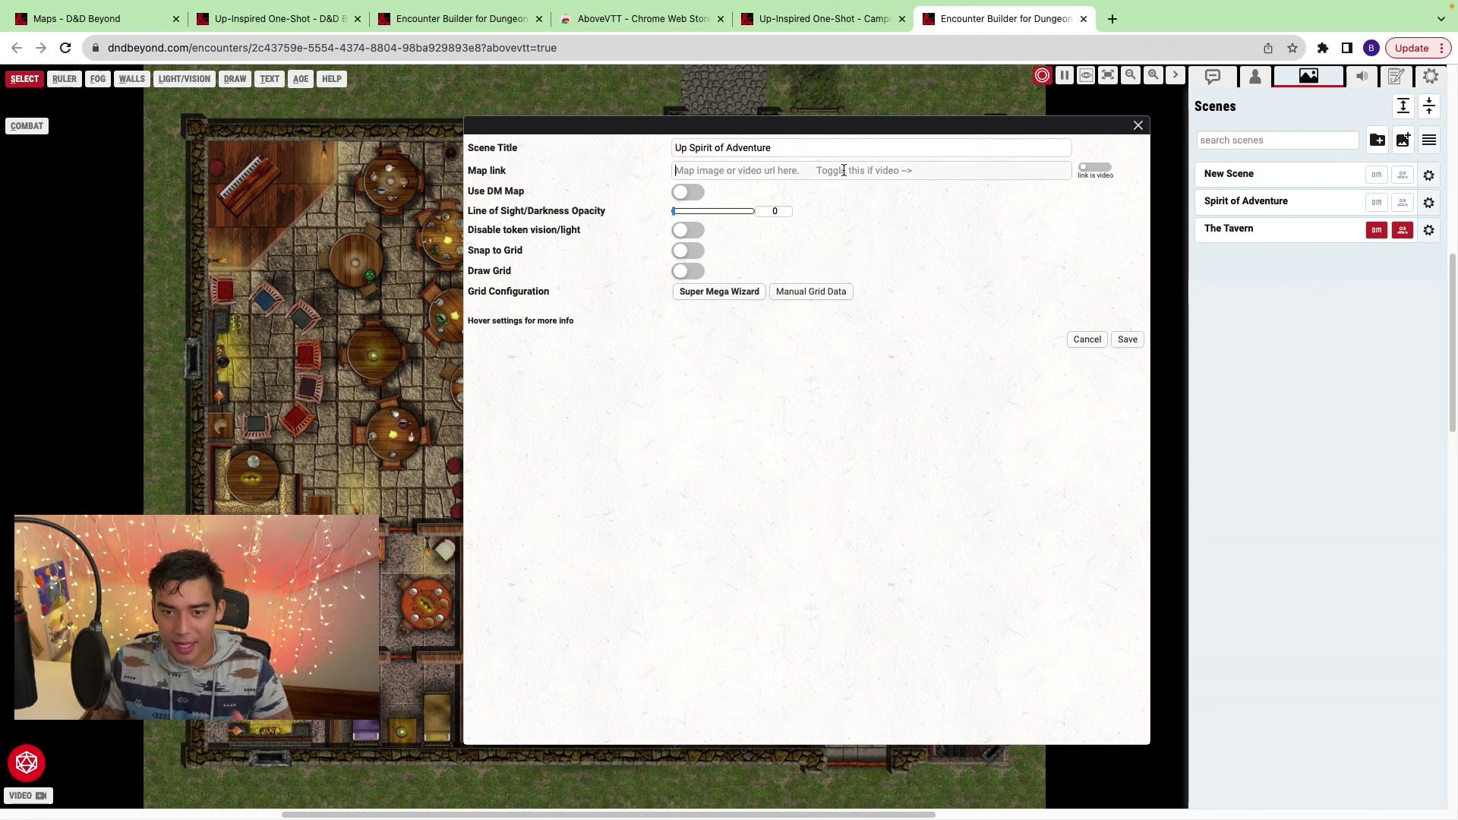
mouse_move(874, 218)
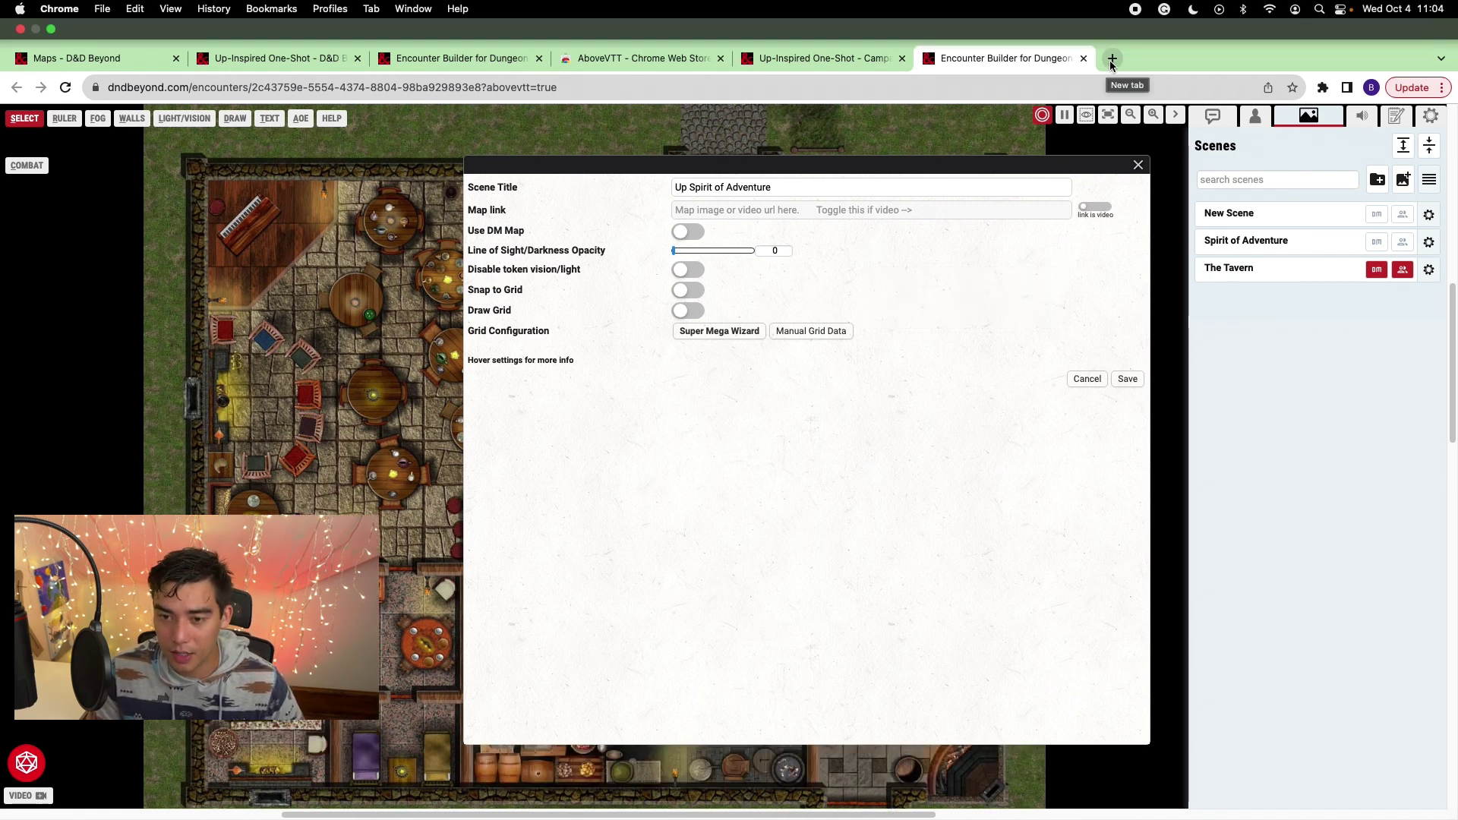
Upload the new map image to the Drive folder, replacing 'Up-Inspired One-shot map v2.jpg' as Version 2.
left_click(1111, 60)
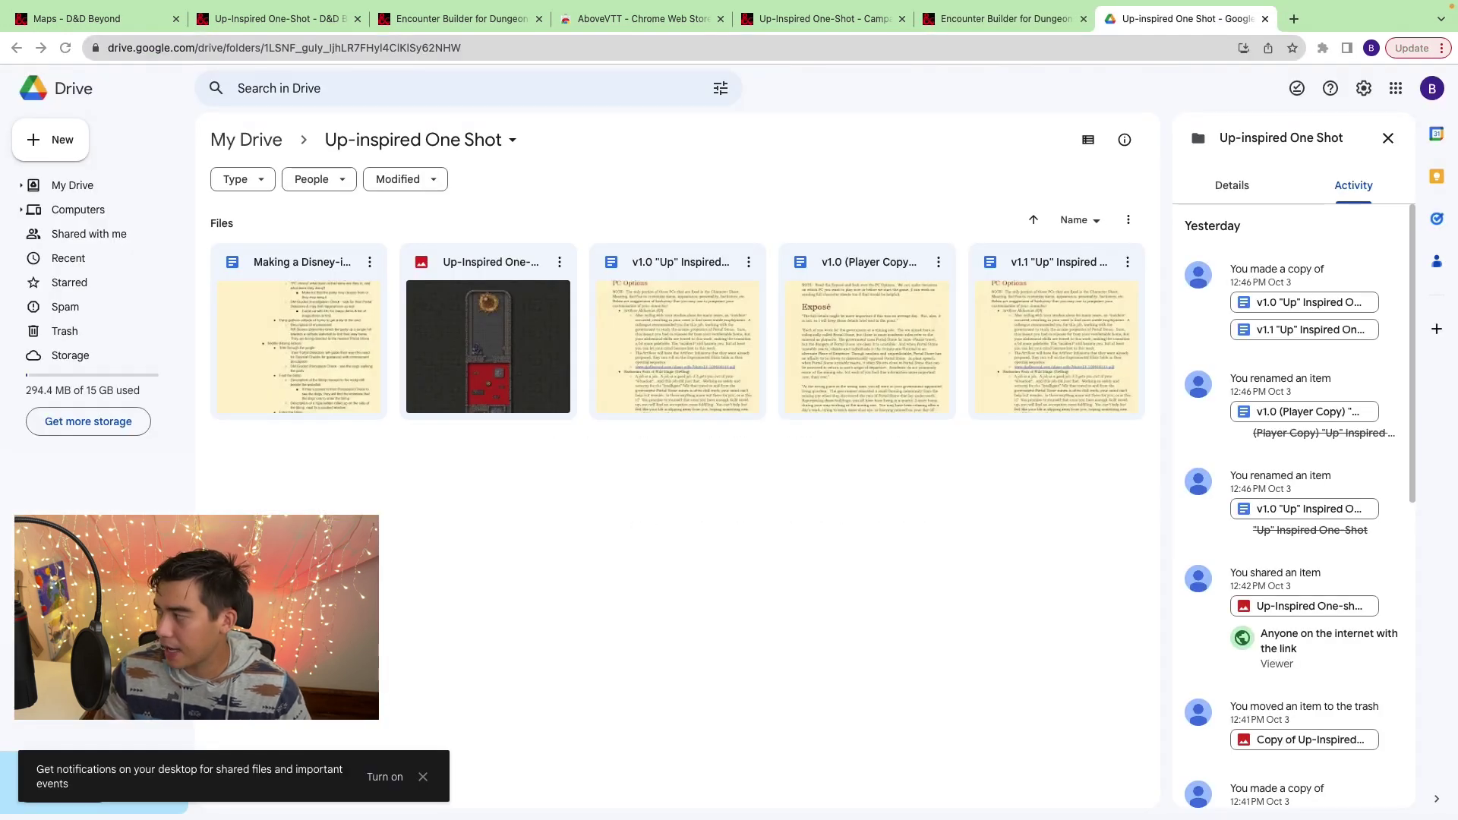
left_click_drag(1276, 690, 658, 513)
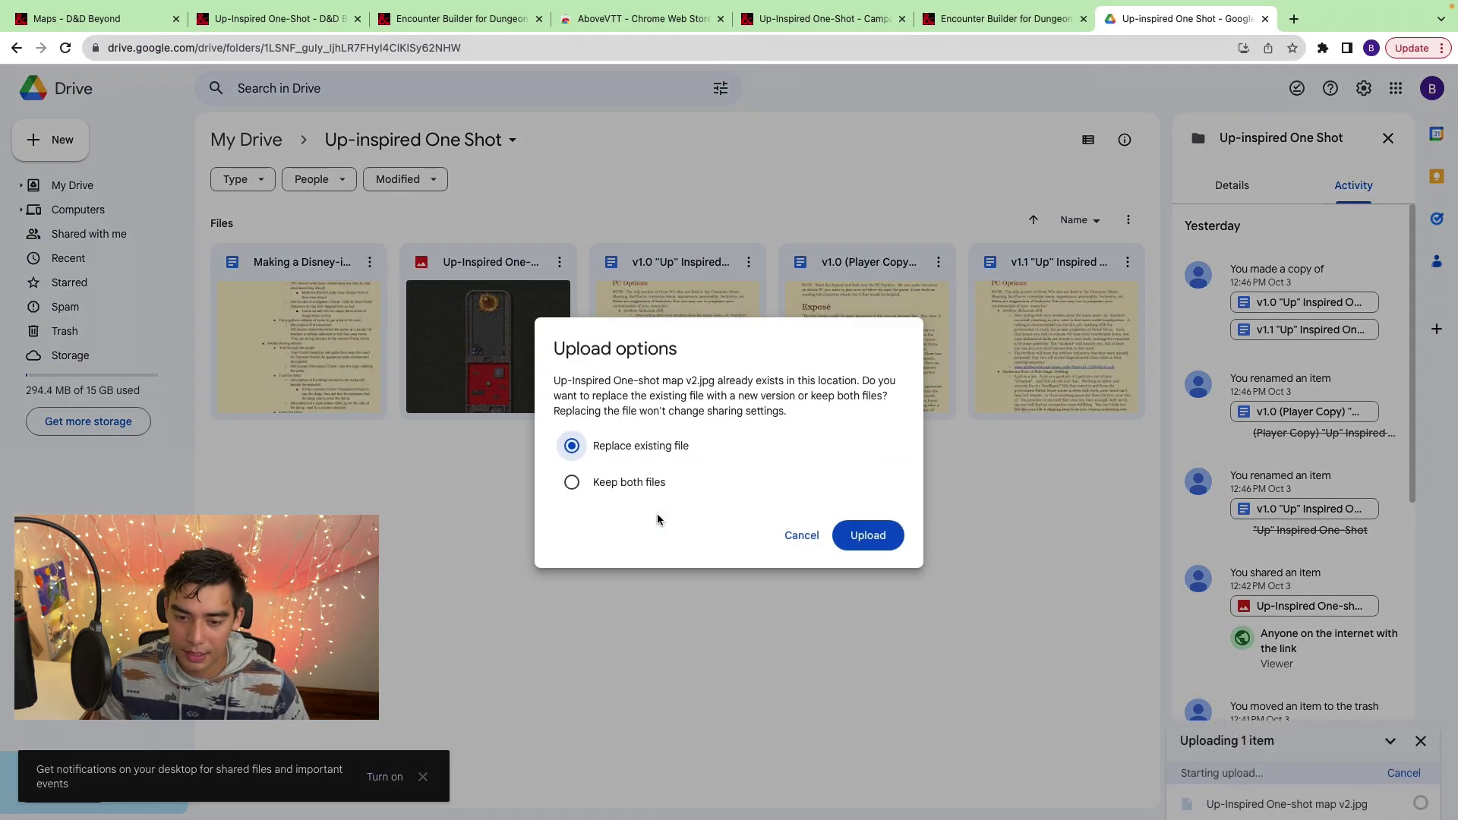
key("Return")
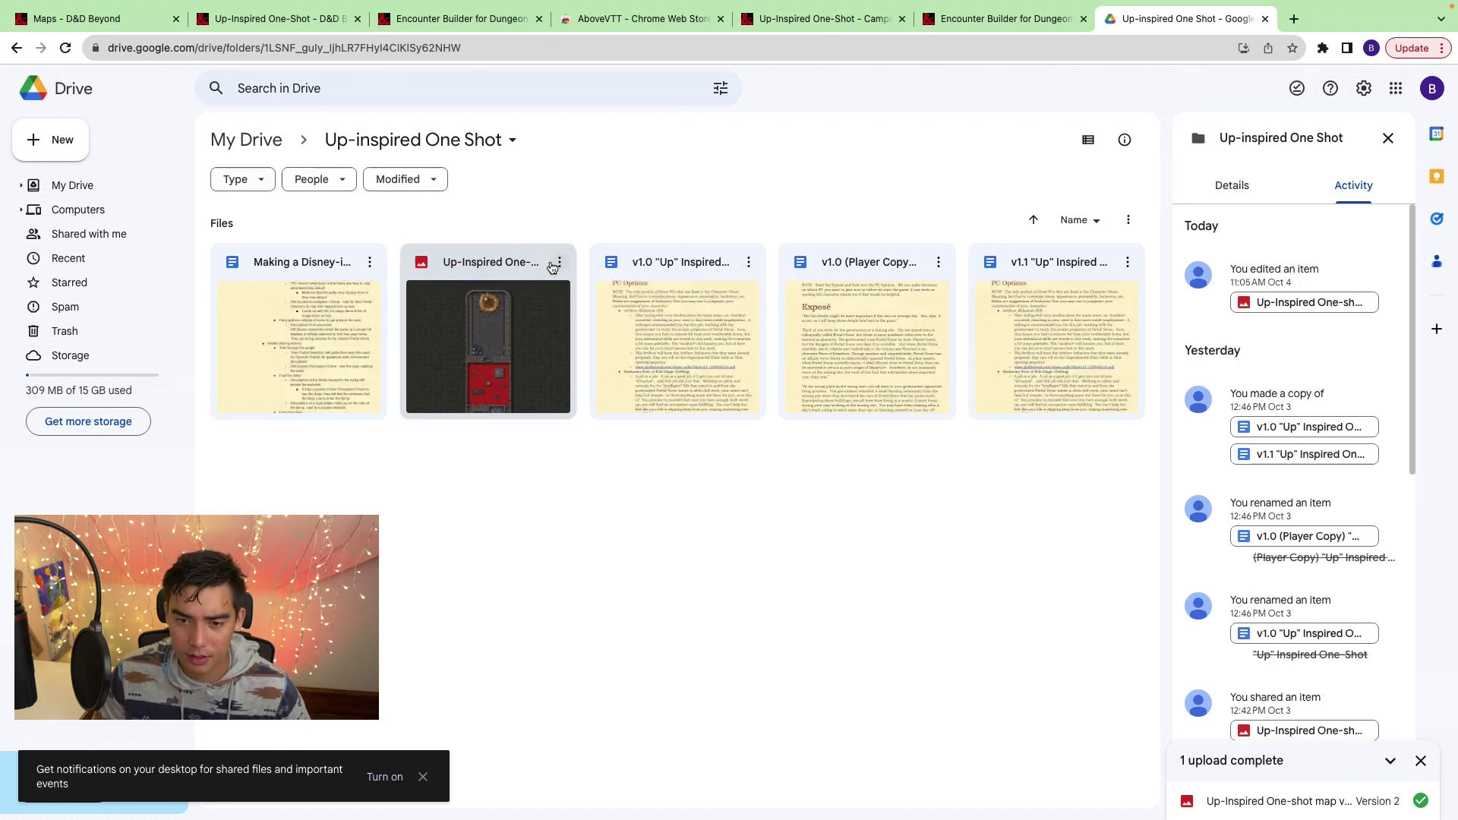
Copy the share link of the map image from its actions menu.
left_click(558, 262)
mouse_move(700, 410)
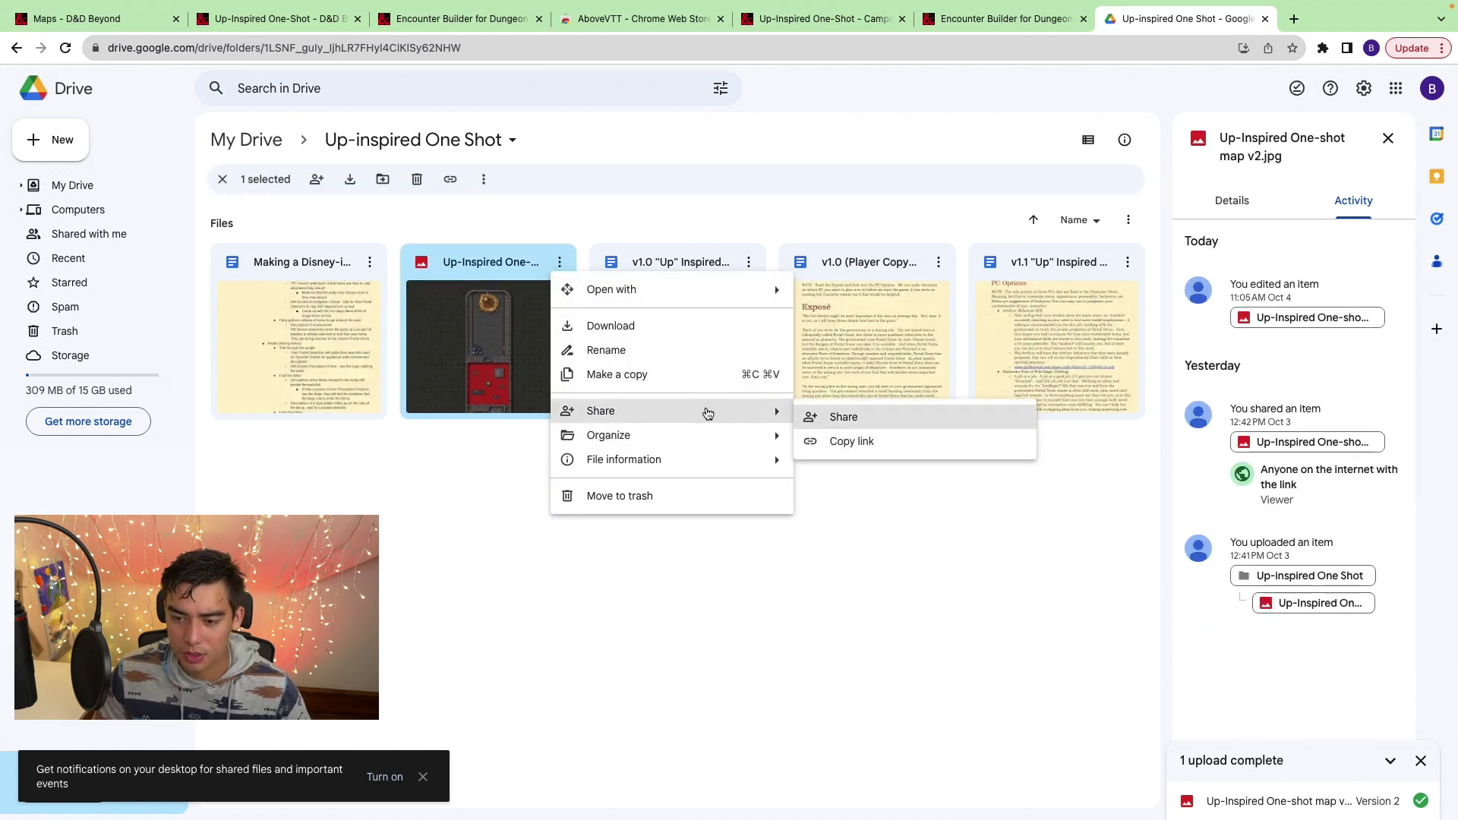
left_click(887, 444)
Paste the Google Drive link into the scene's Map link field and accept it.
left_click(978, 21)
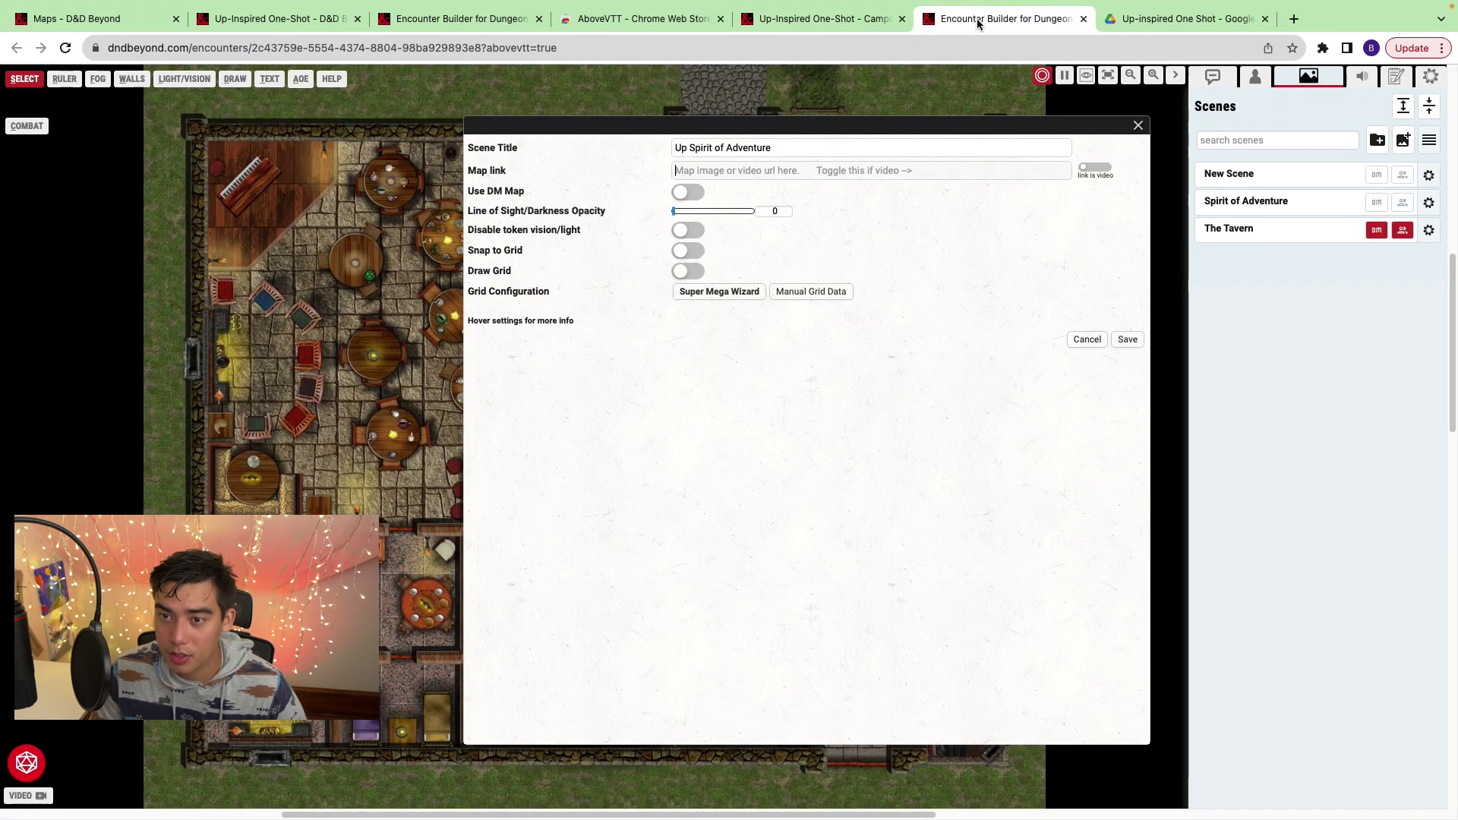
left_click(822, 177)
key("super+v")
left_click(1000, 258)
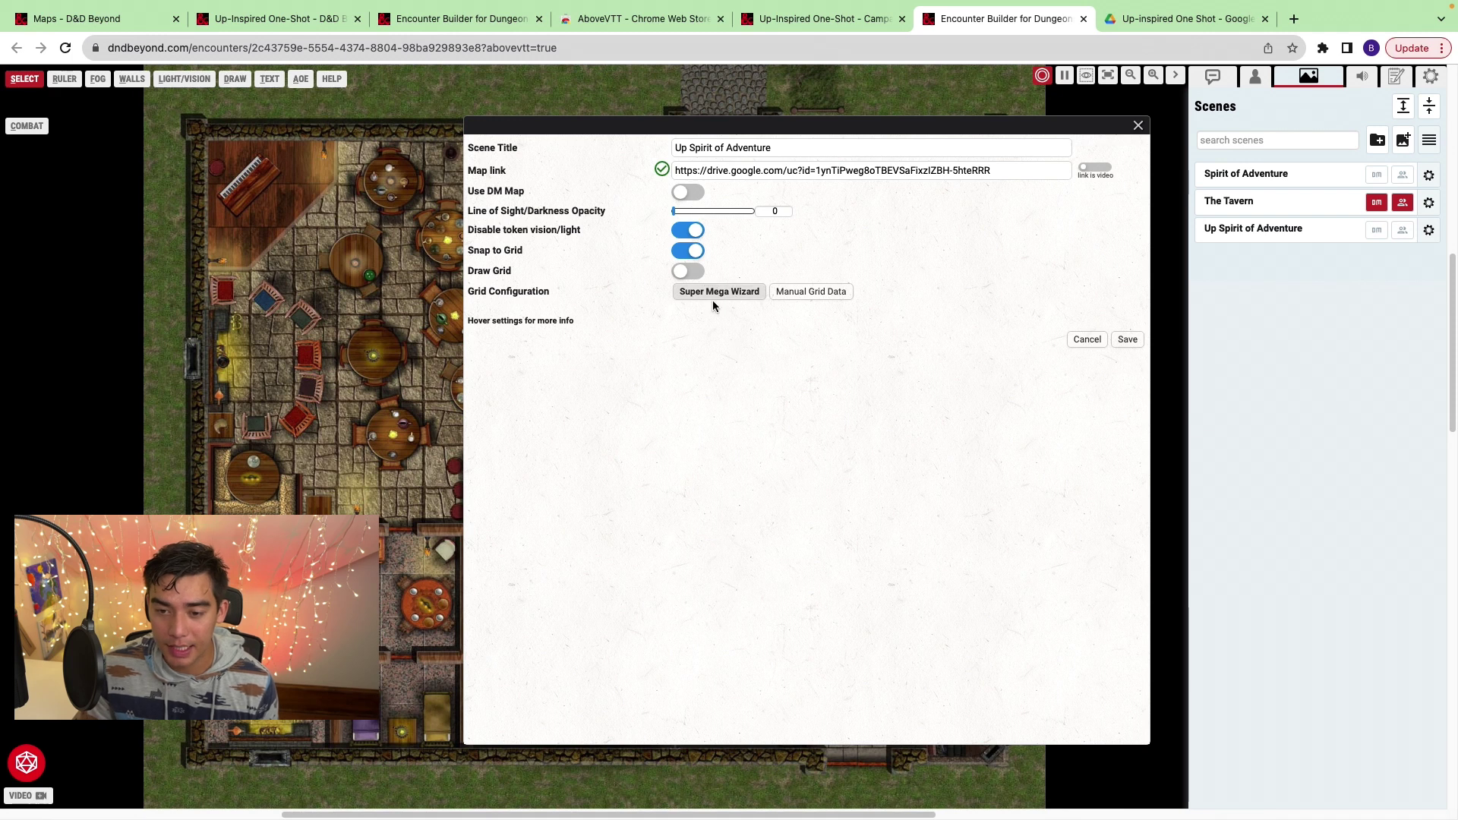
Align the grid with the Super Mega Wizard by marking a 3x3 square, then save.
left_click(744, 294)
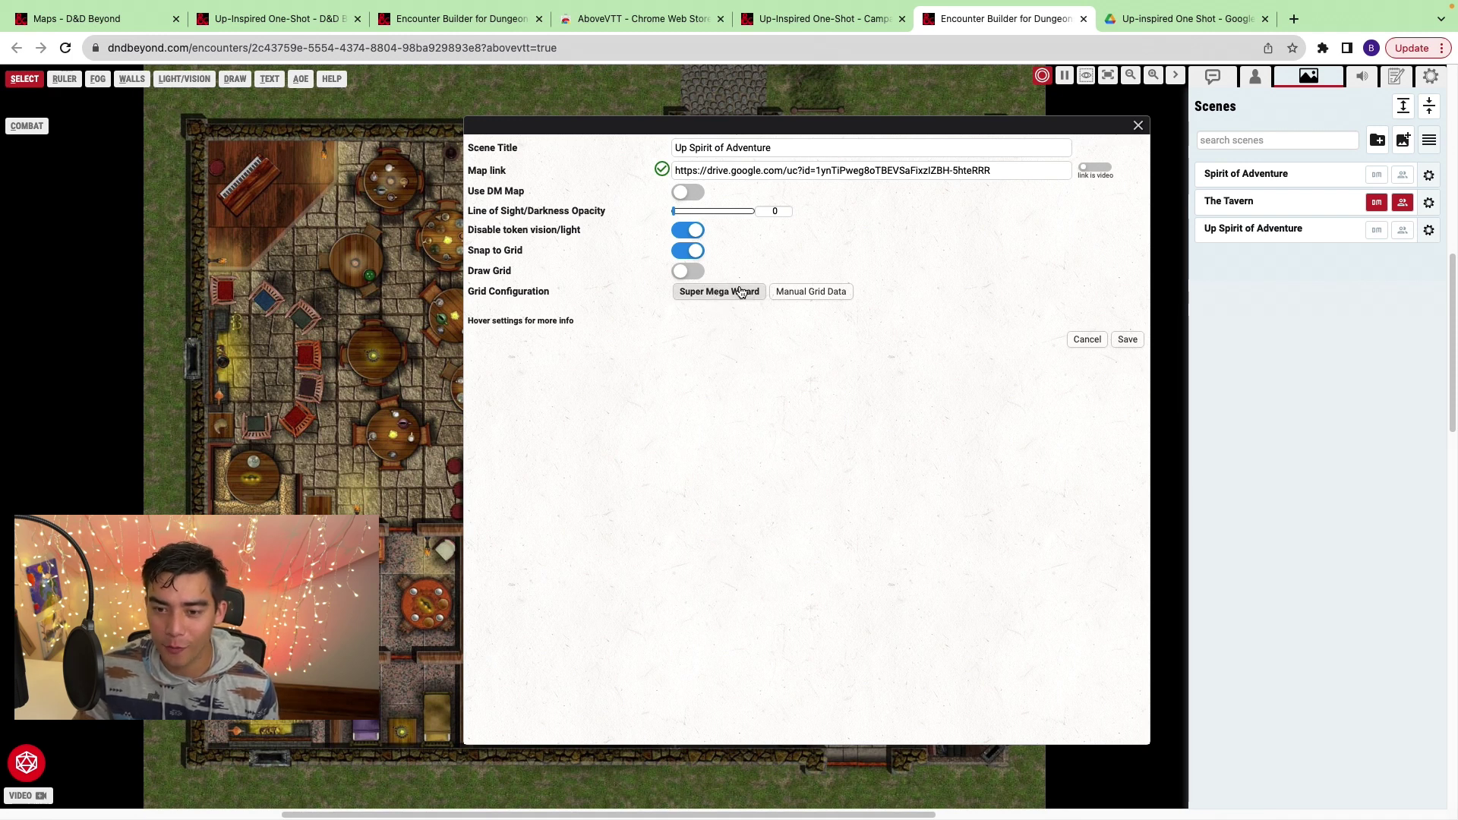
left_click(742, 294)
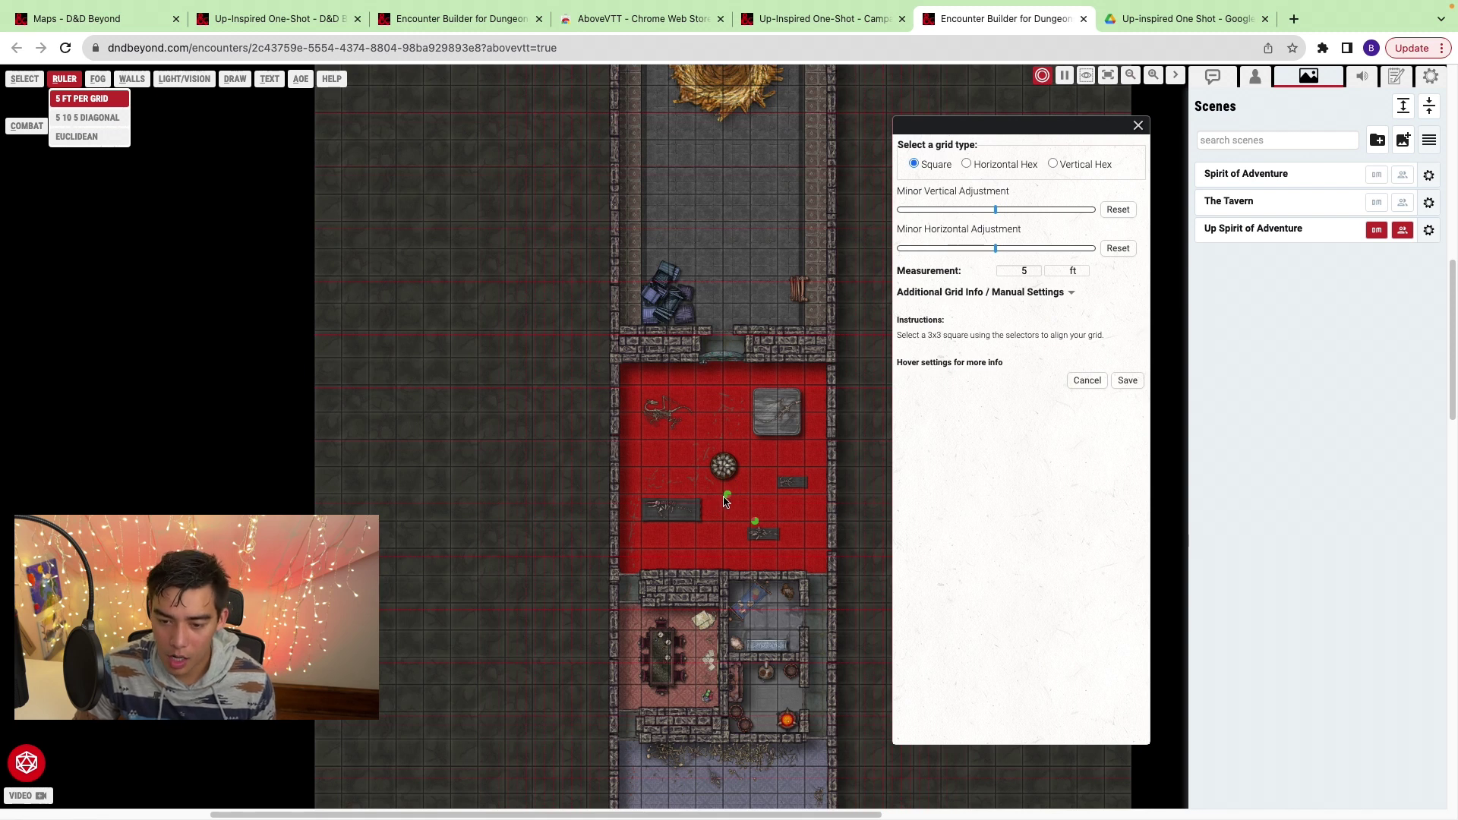
left_click_drag(727, 498, 704, 604)
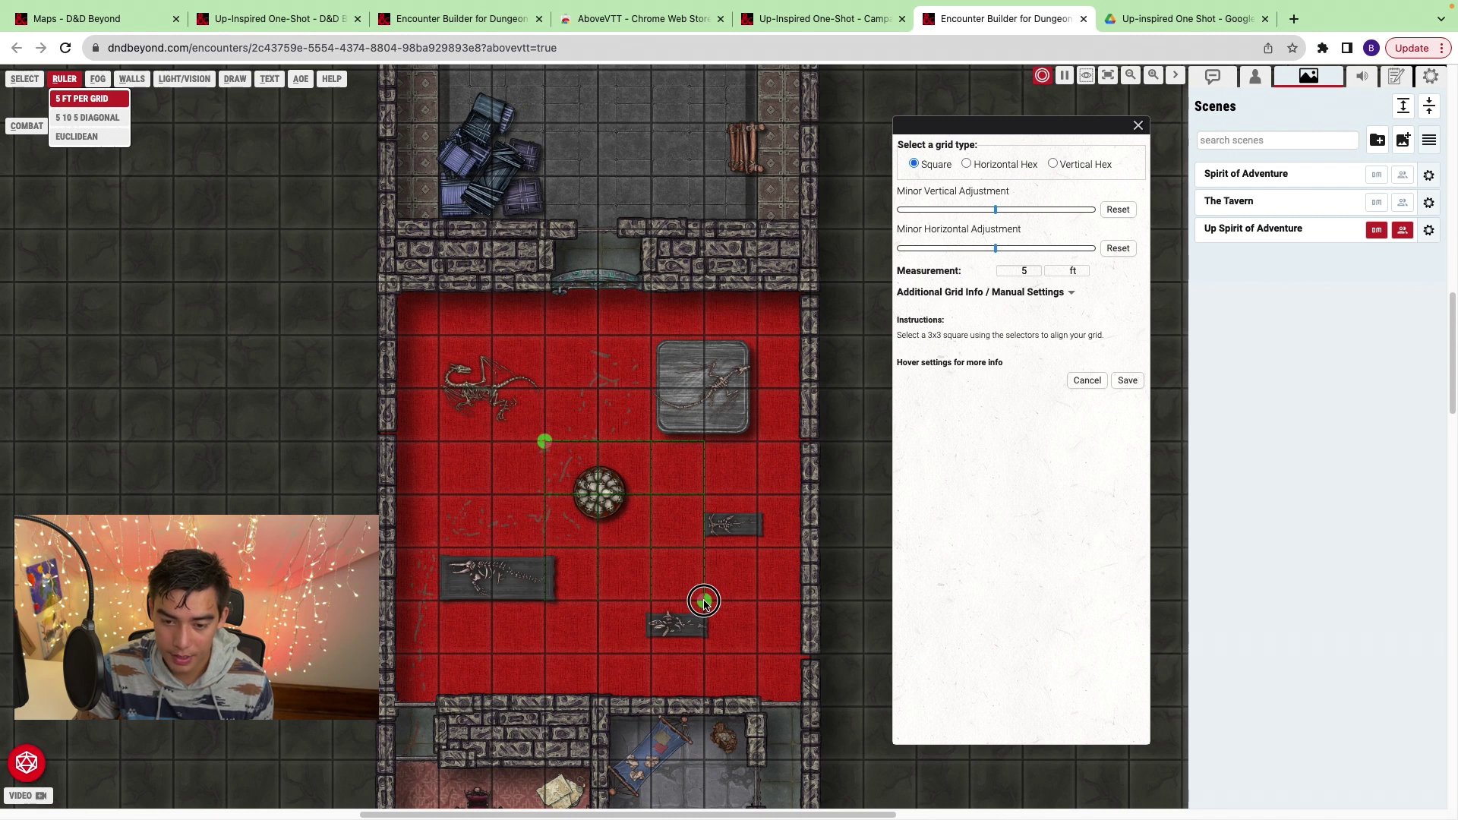
left_click(1126, 382)
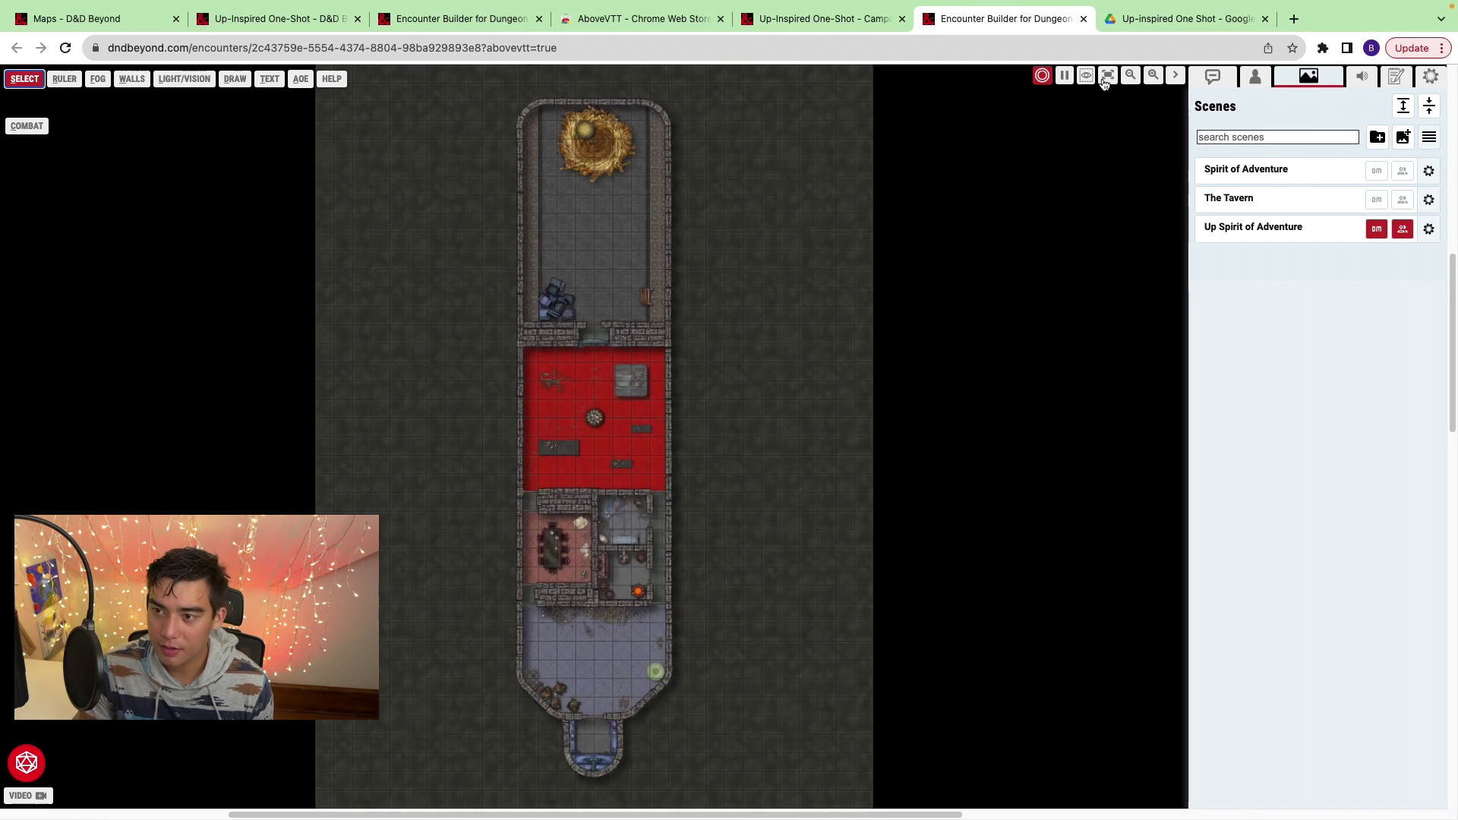
Zoom in and measure the red room with the ruler, first per-grid (20 ft) then Euclidean.
left_click(1151, 75)
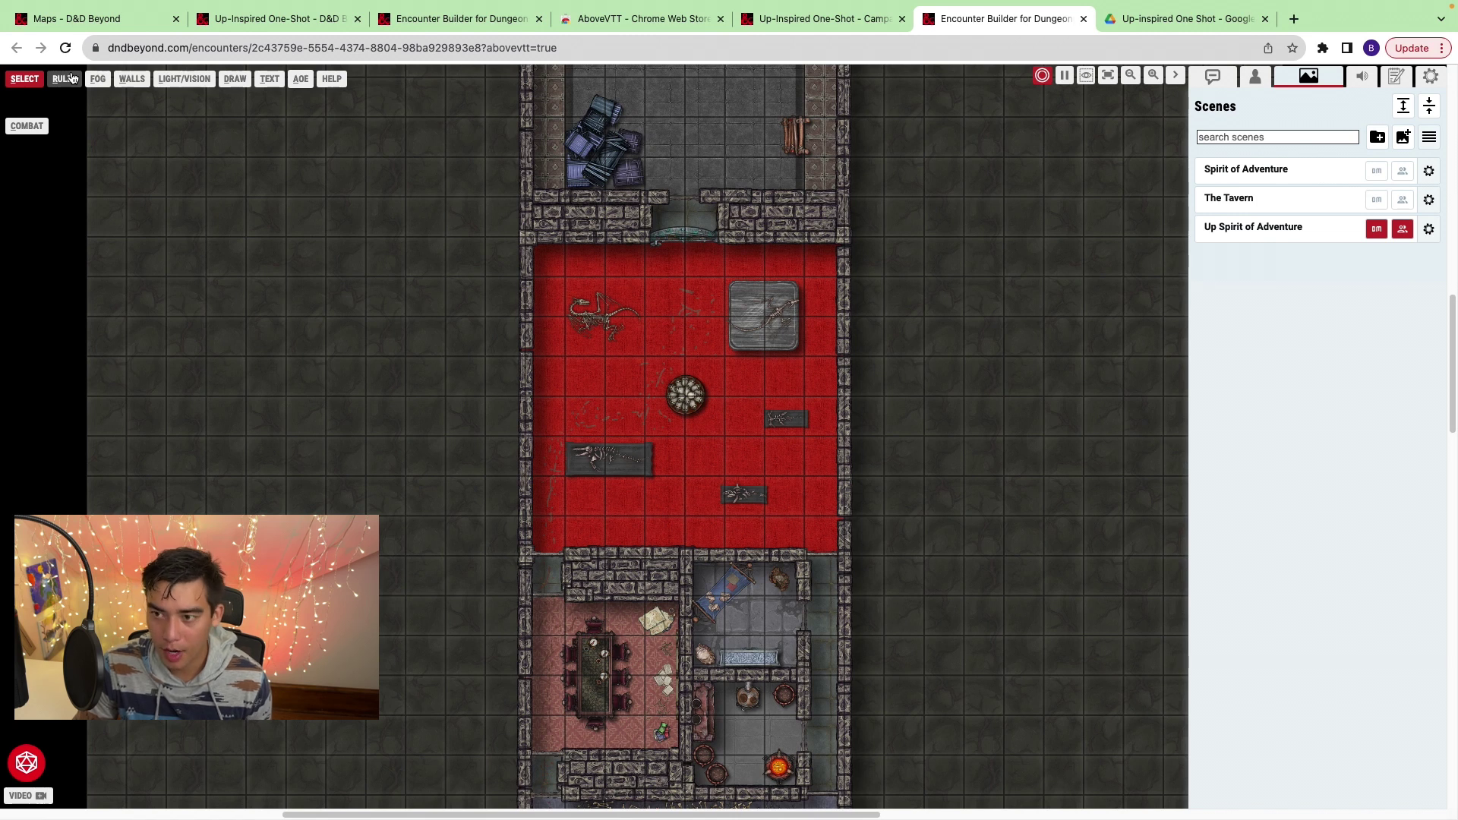
left_click(65, 79)
left_click_drag(664, 507, 669, 314)
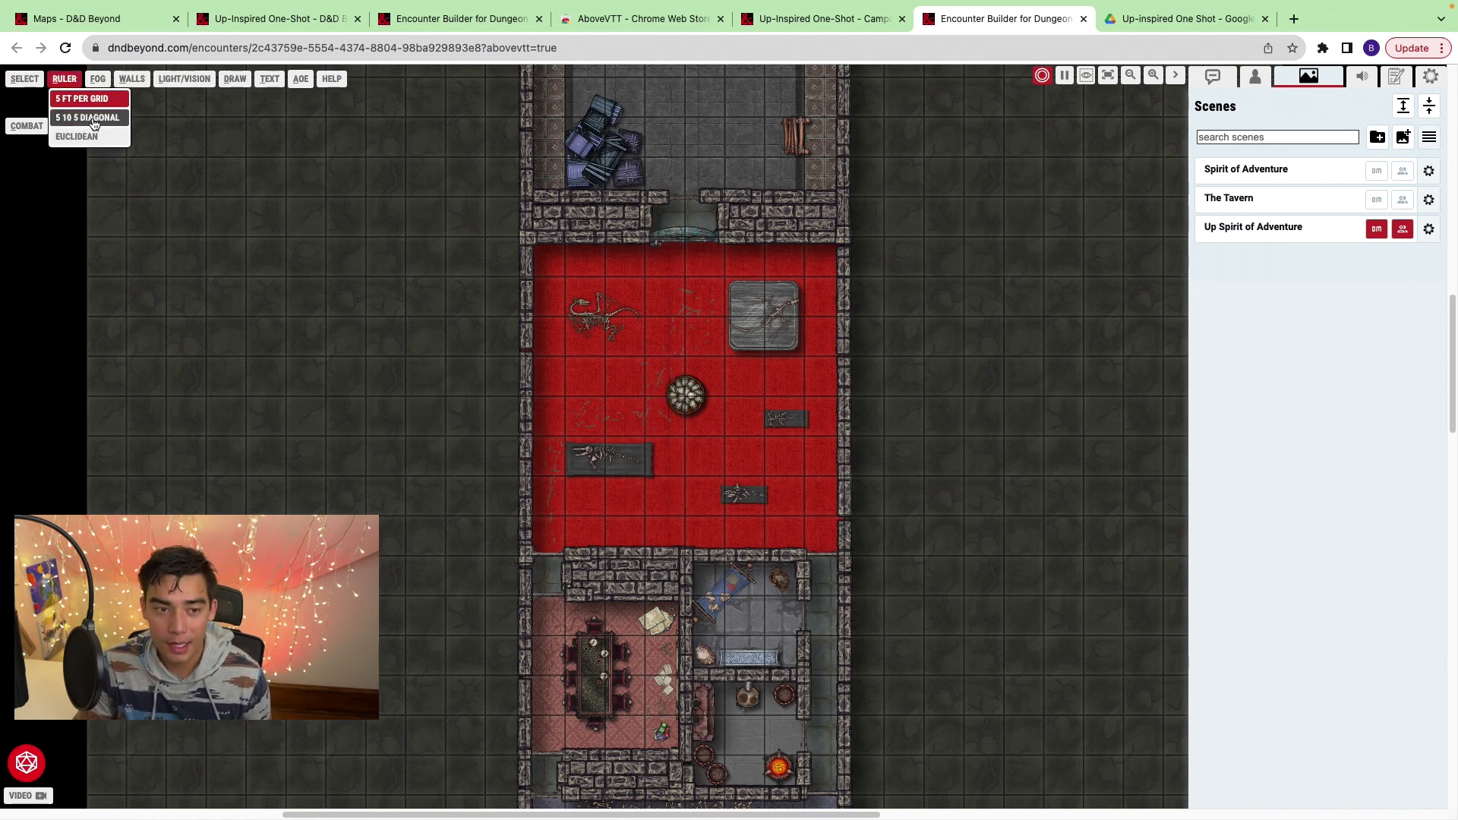
left_click(76, 136)
left_click_drag(659, 505, 673, 363)
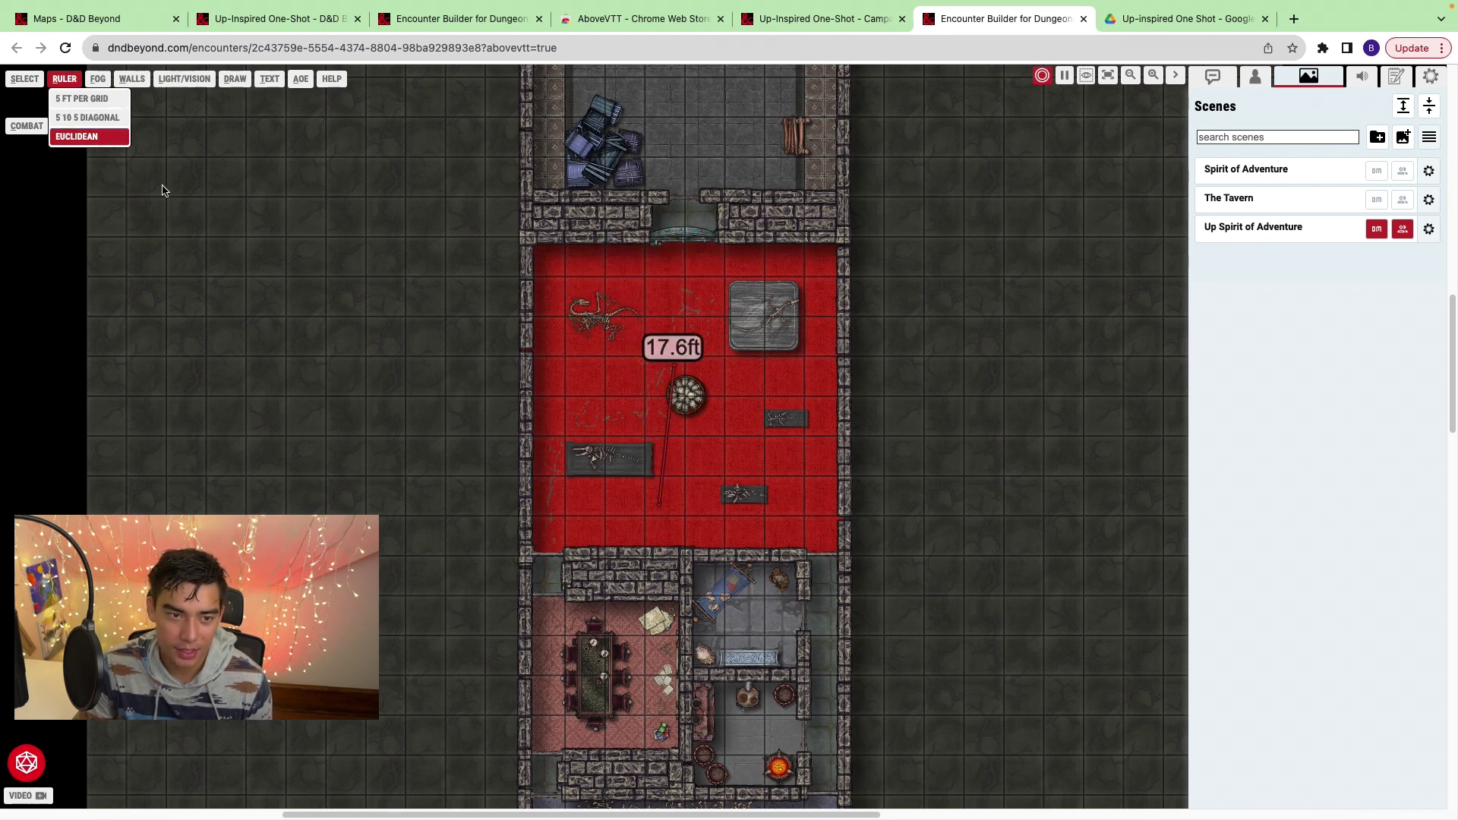
Cancel Hide All, then reveal the red room from the fog with square and circle reveals.
left_click(97, 78)
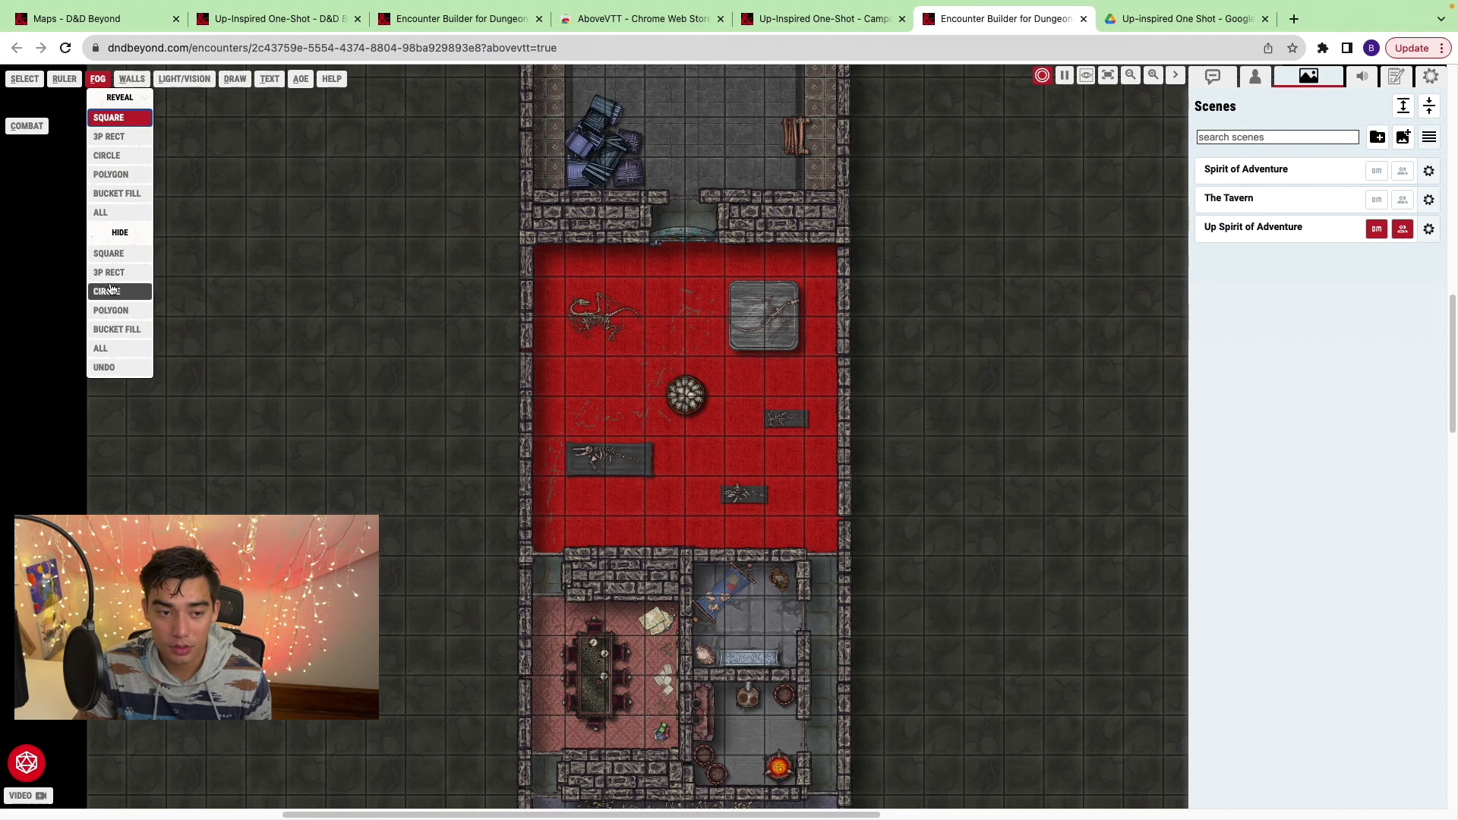
left_click(113, 350)
key("Escape")
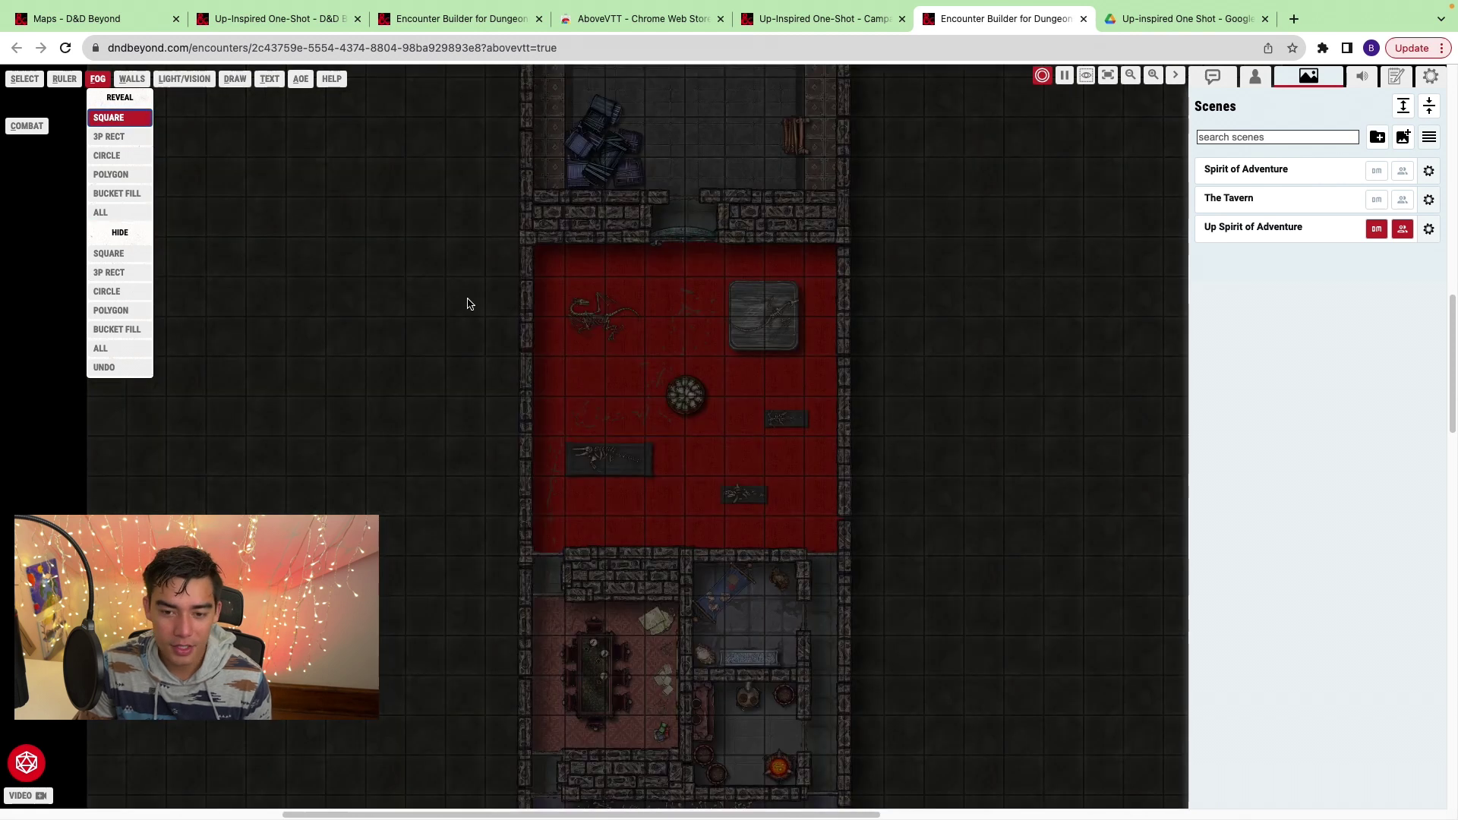
left_click_drag(529, 241, 847, 555)
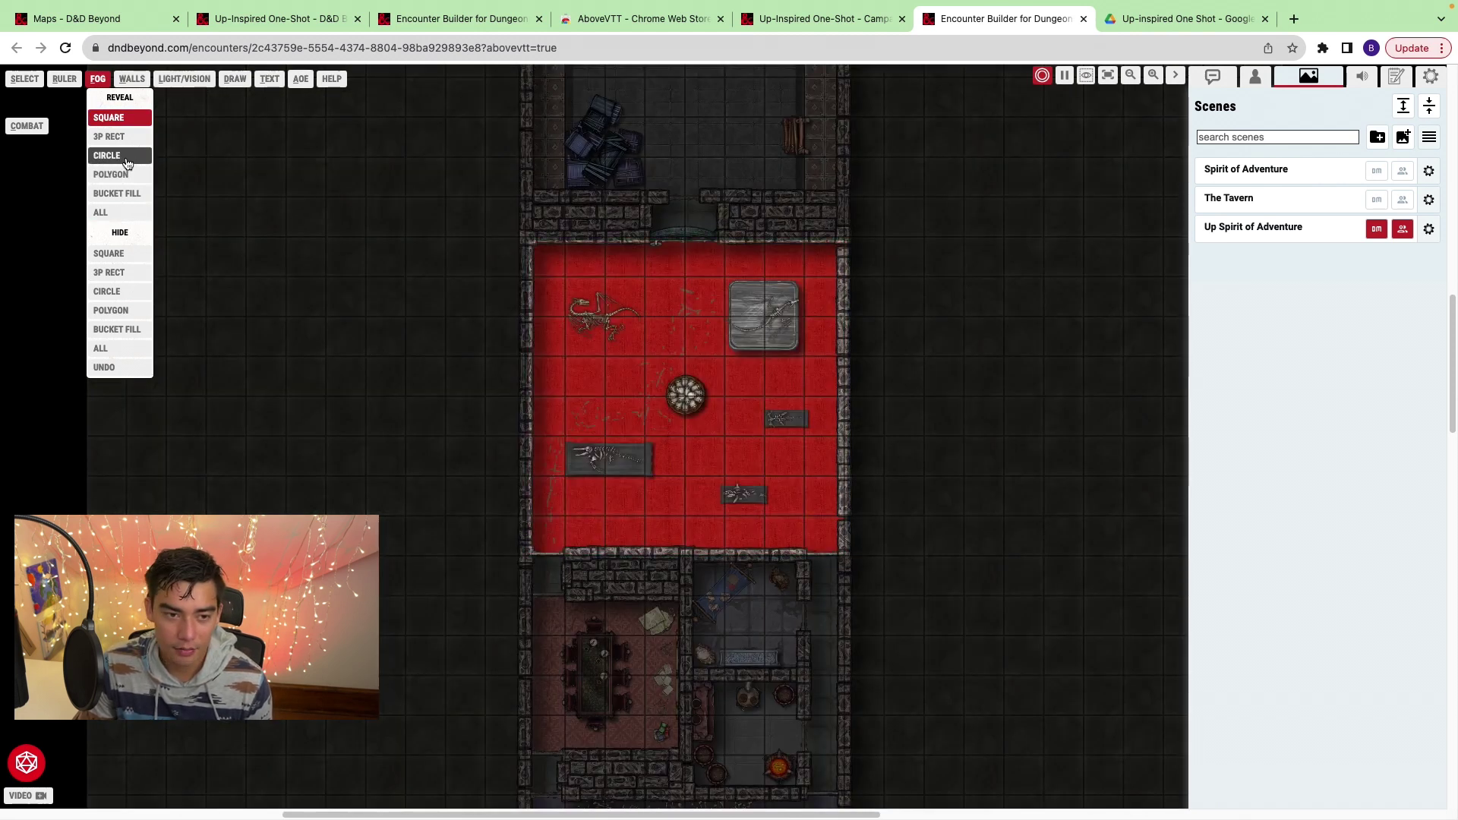
left_click(107, 155)
left_click_drag(419, 186, 437, 249)
key("Escape")
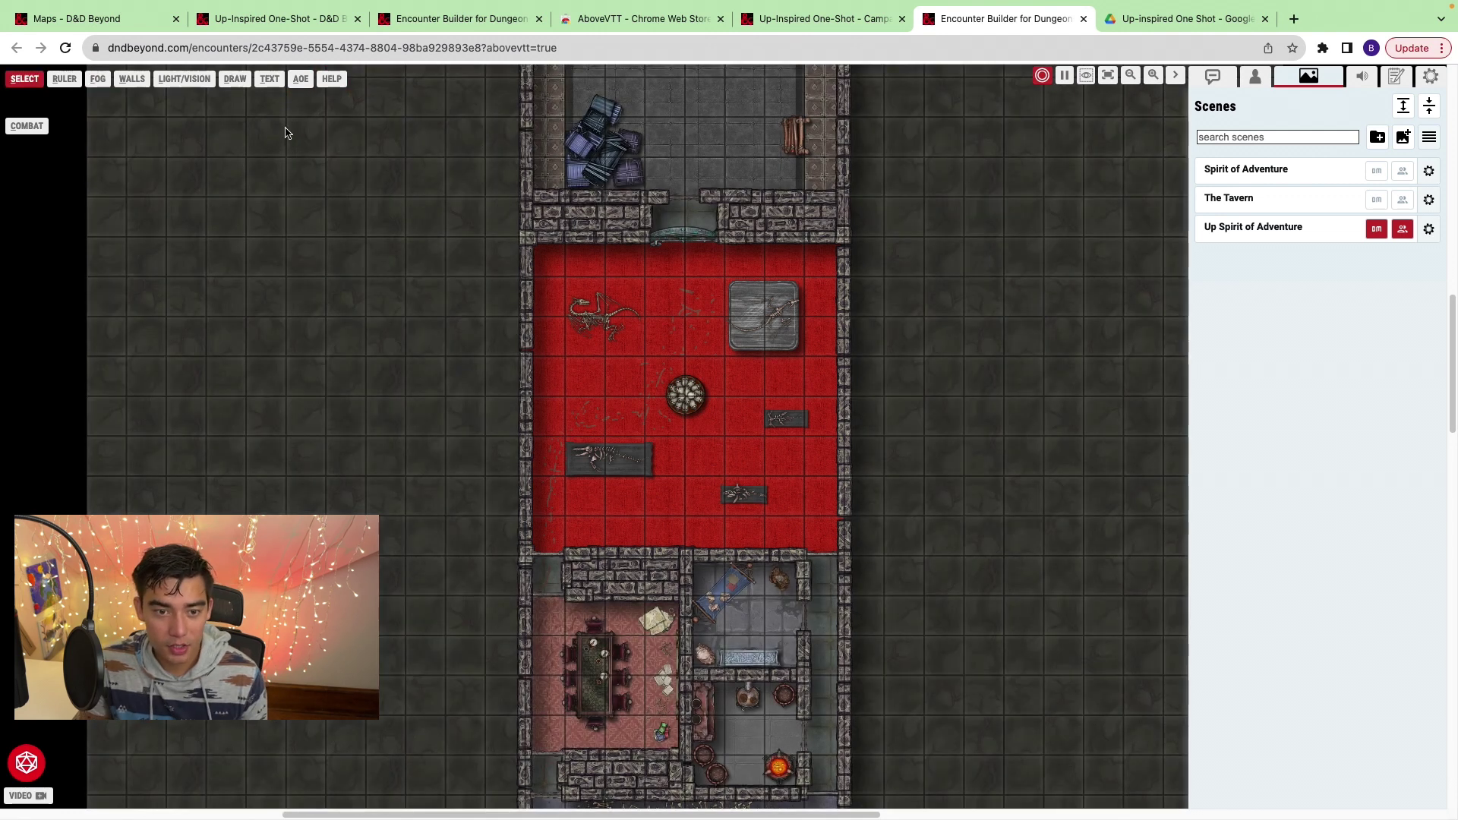
left_click(132, 80)
left_click(133, 80)
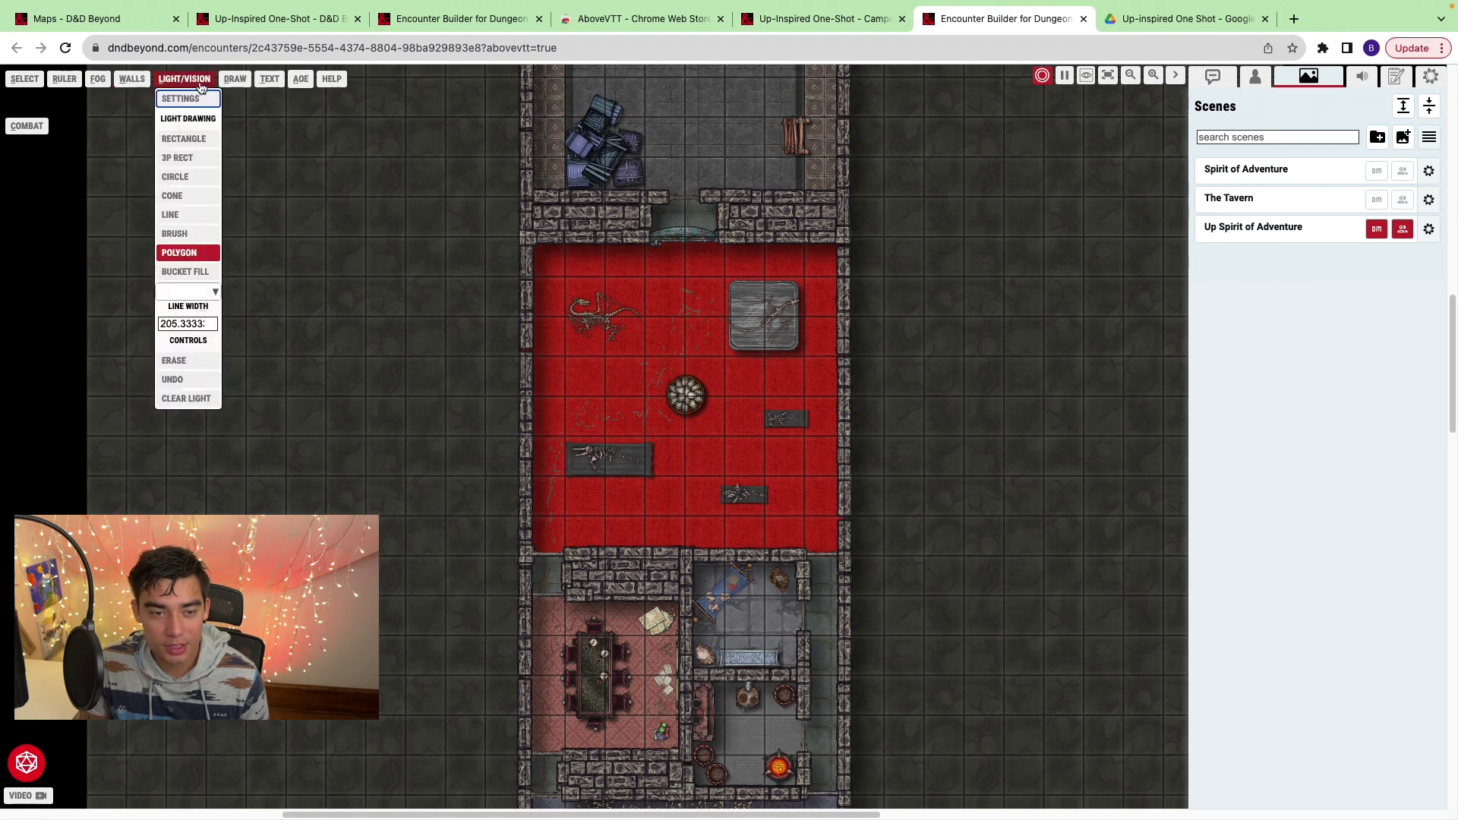
left_click(135, 81)
left_click(136, 81)
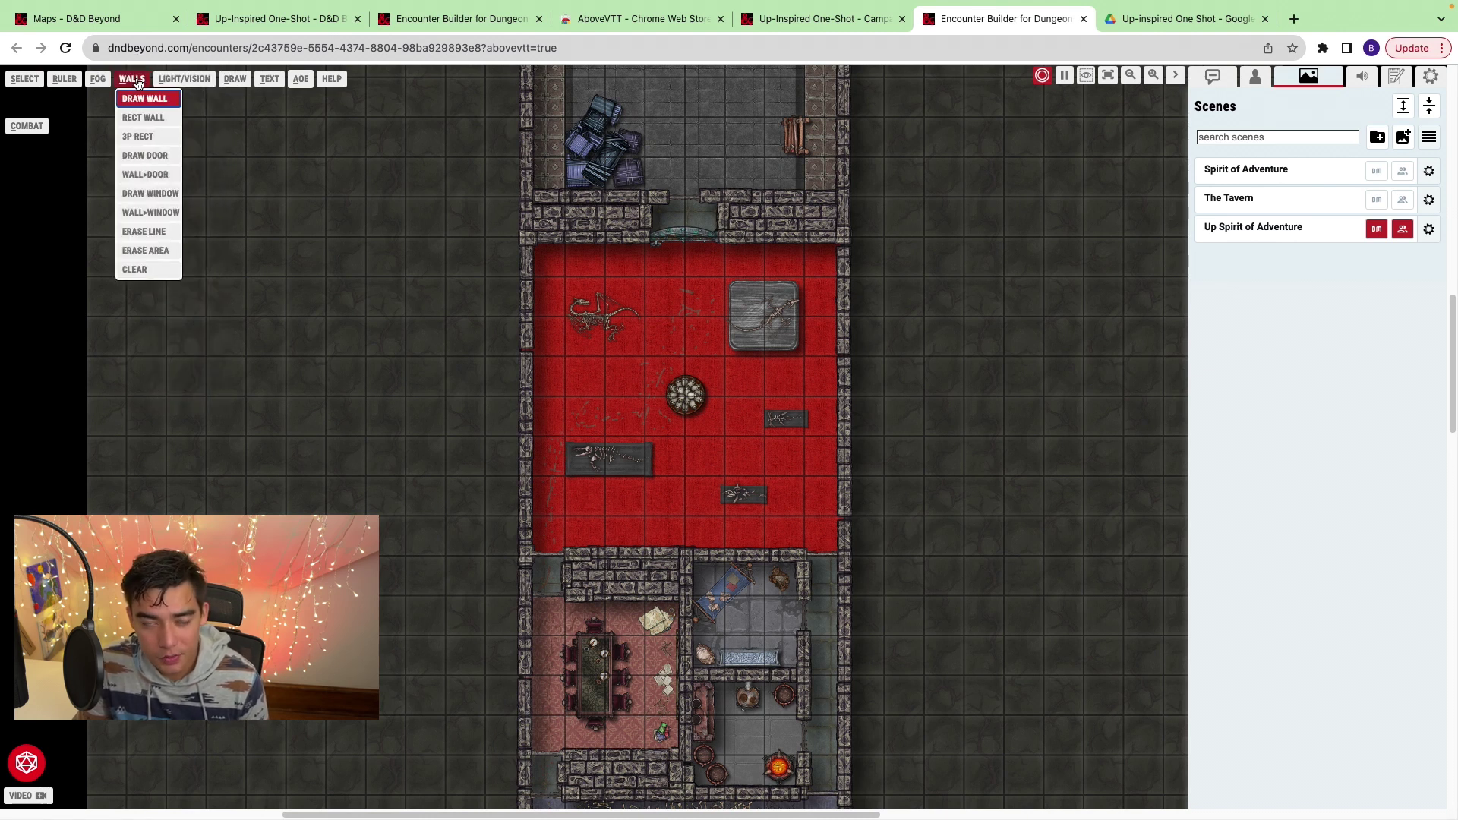
left_click(180, 80)
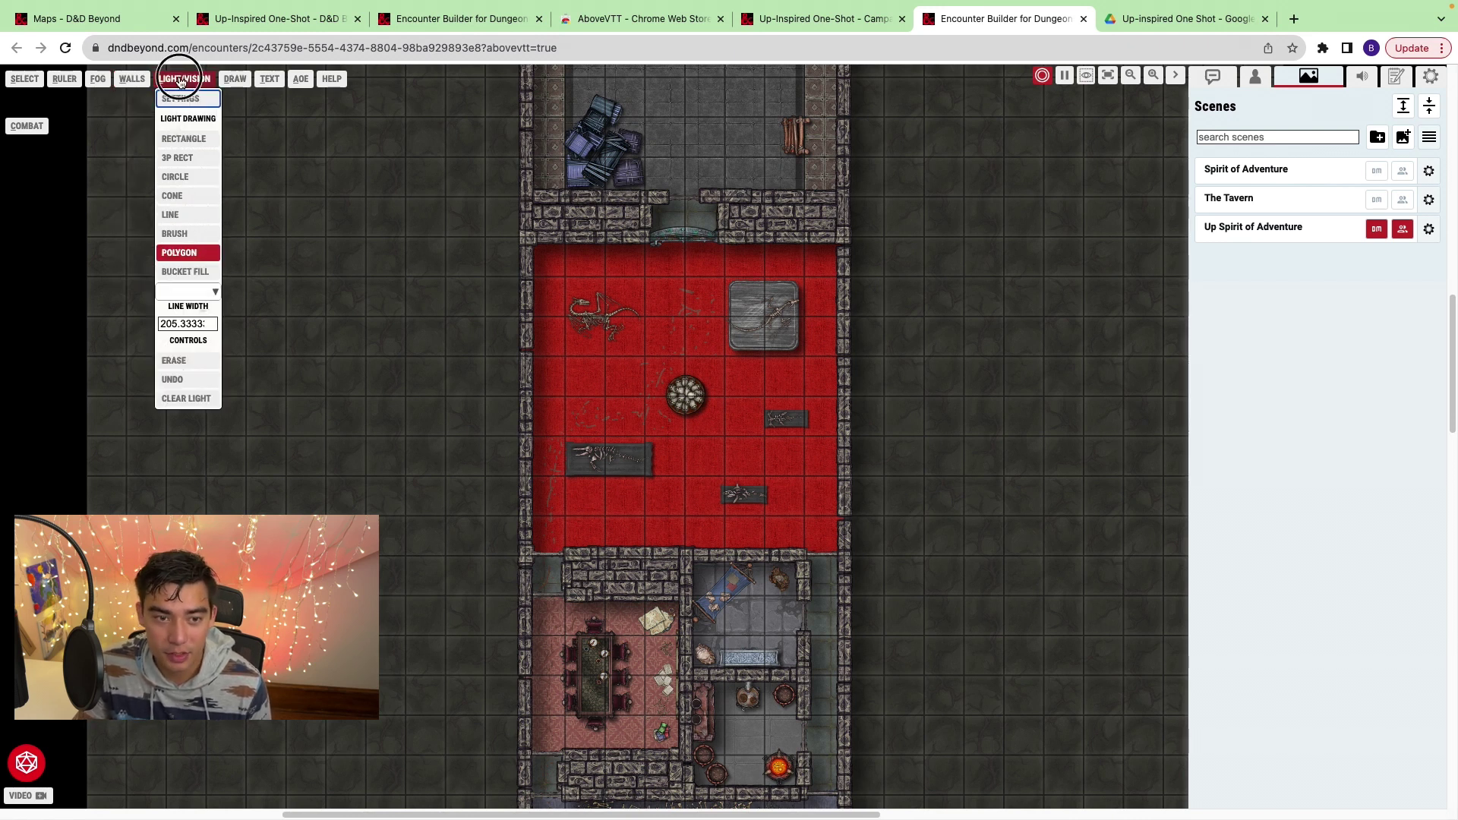
left_click(181, 80)
left_click(1402, 137)
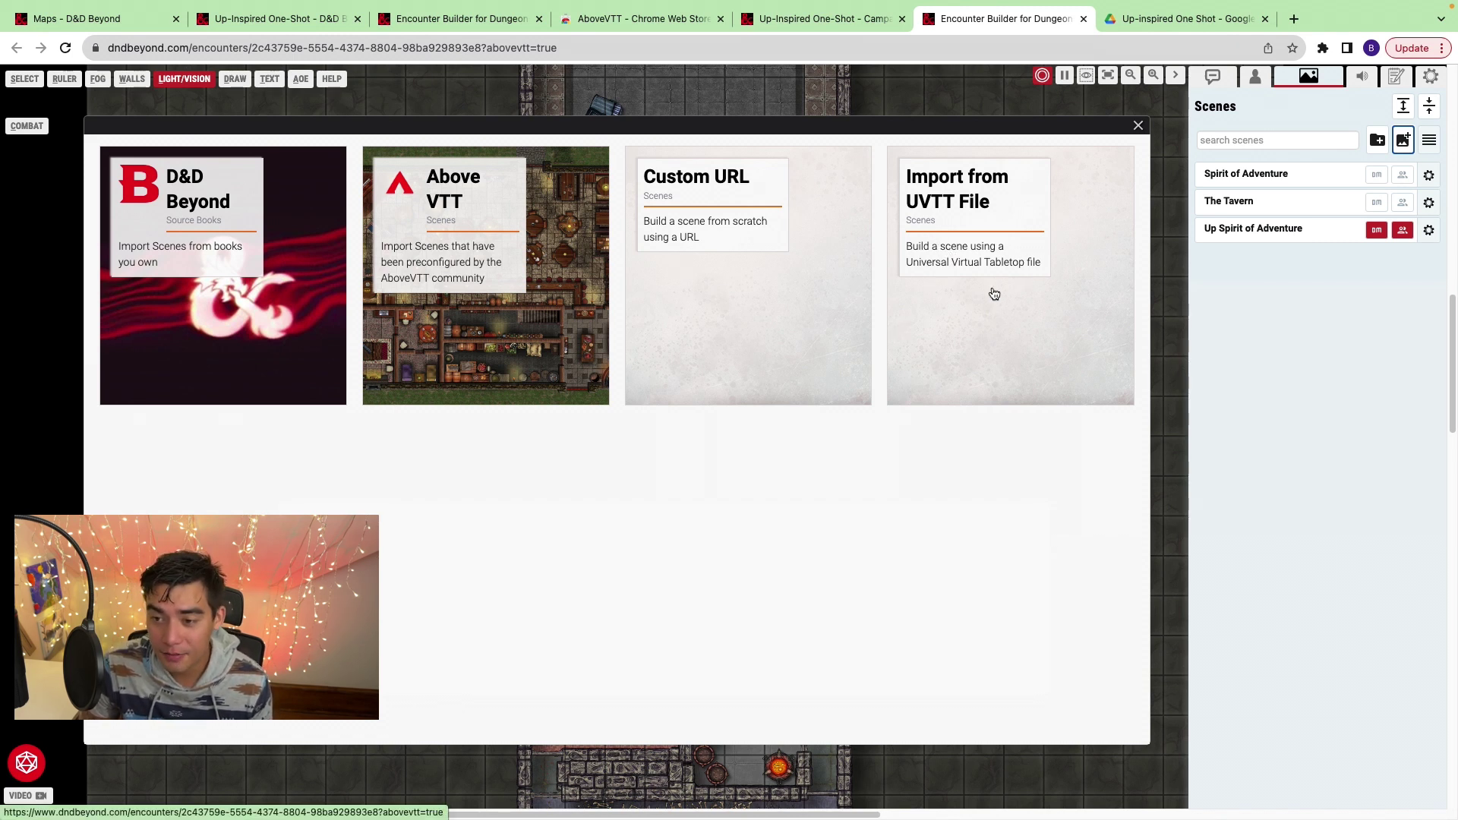
left_click(1138, 126)
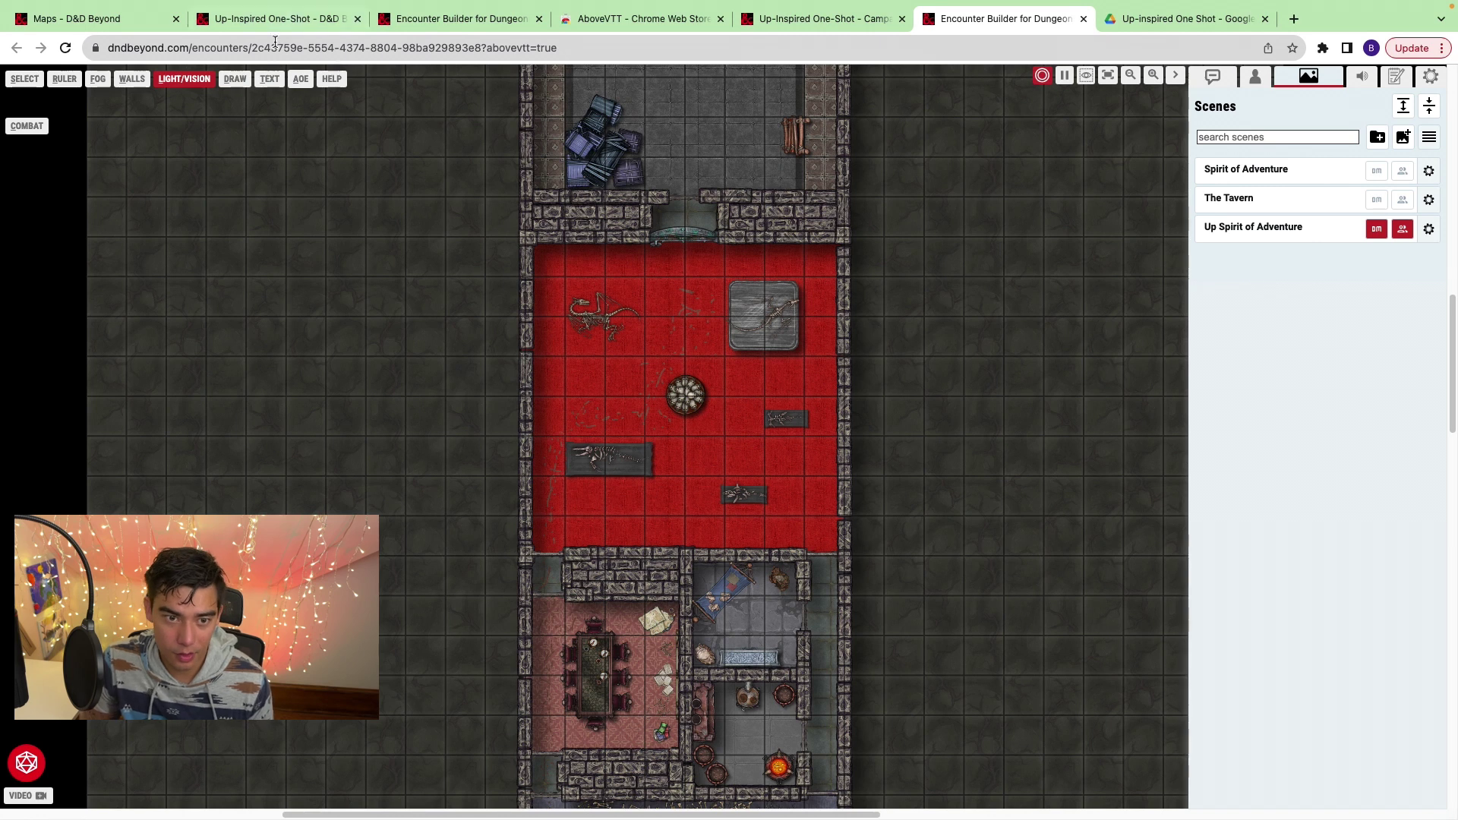
left_click(235, 78)
Draw a red rectangle, a red line and a green line across the room, and move the text label left.
left_click_drag(453, 287, 545, 384)
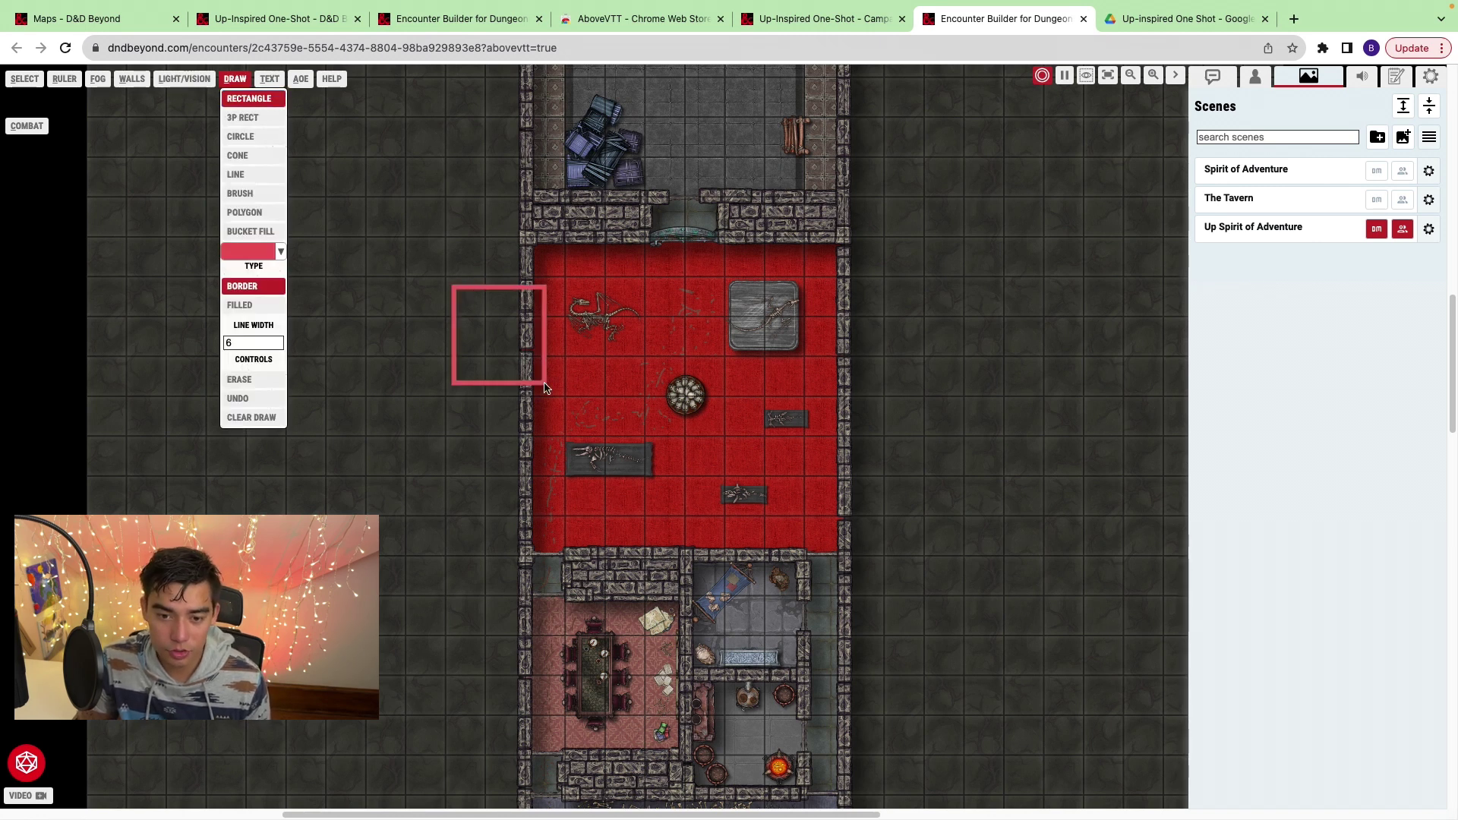
left_click(255, 175)
left_click_drag(646, 484, 837, 308)
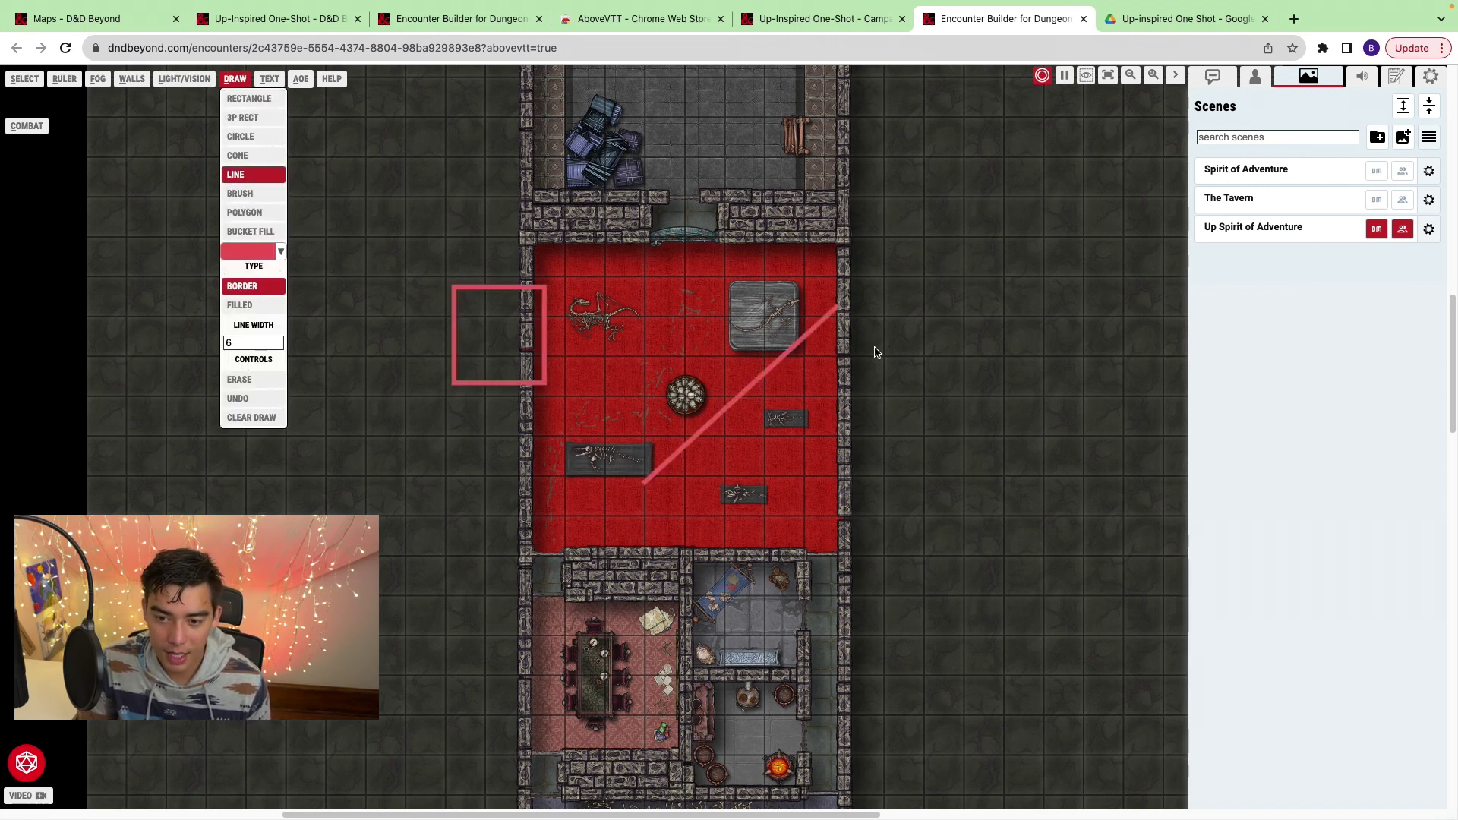
left_click(250, 251)
left_click(296, 334)
left_click_drag(954, 488, 561, 260)
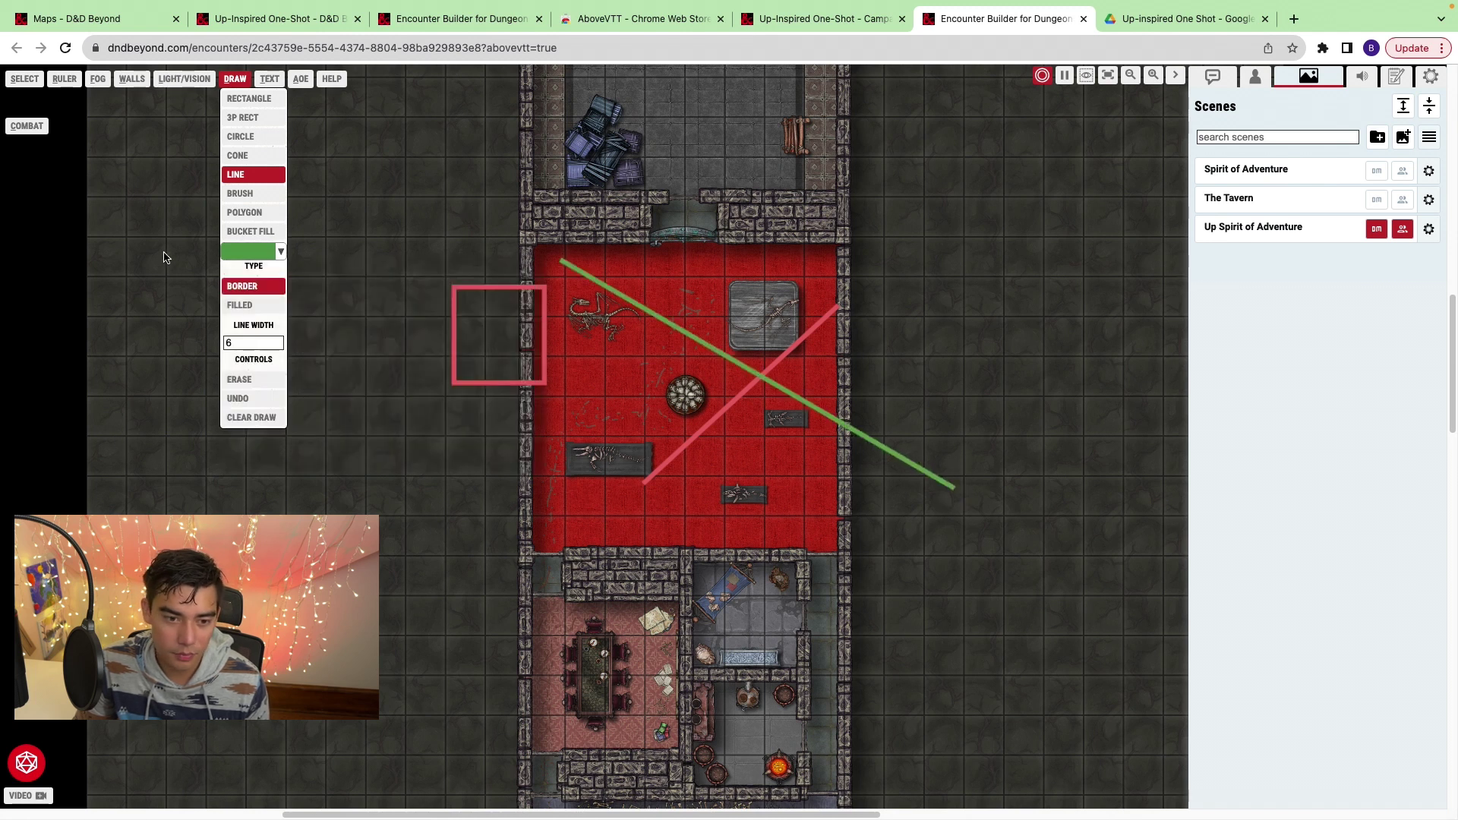
left_click(269, 78)
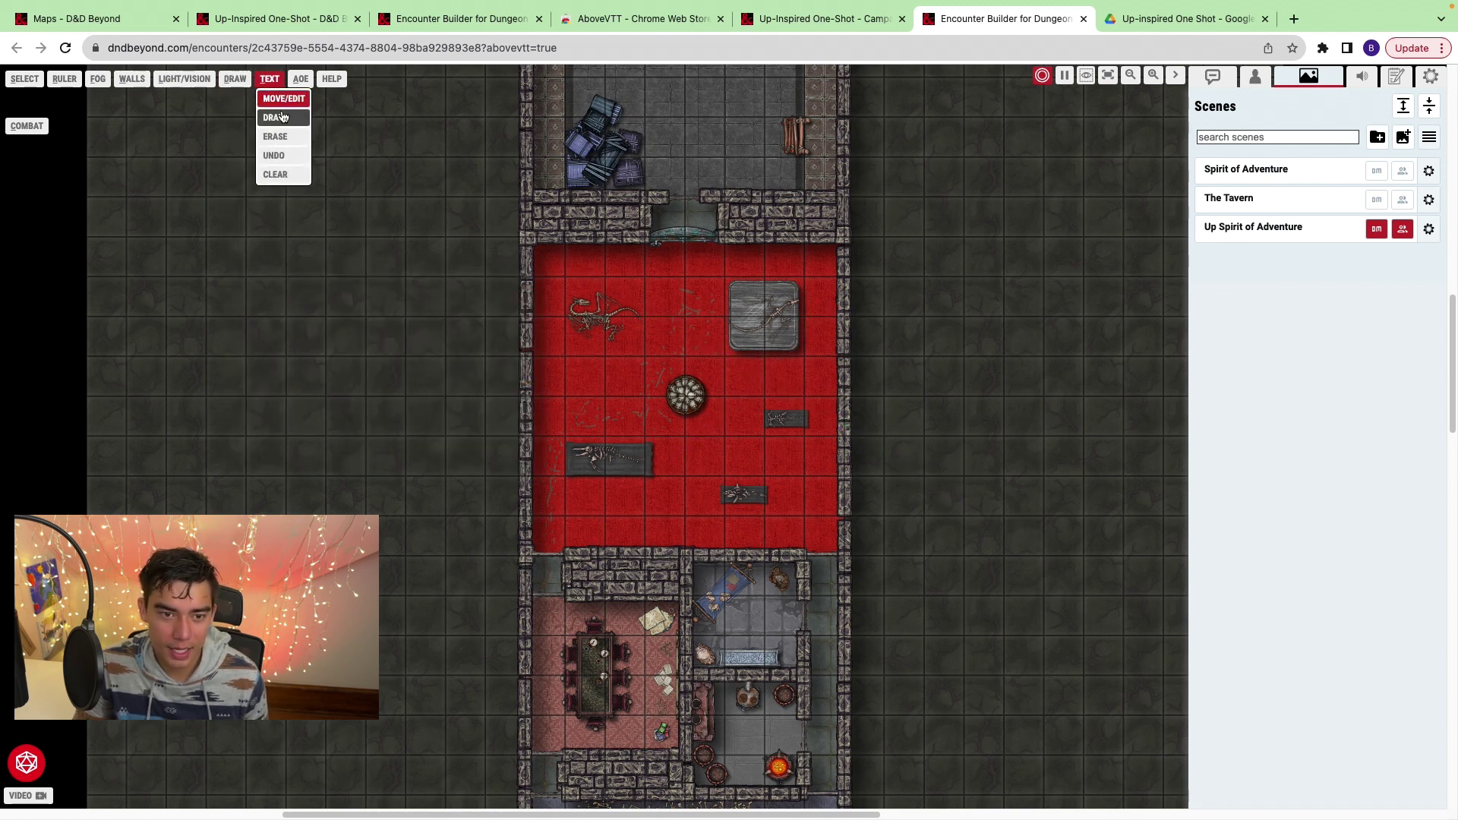
left_click_drag(769, 264, 634, 277)
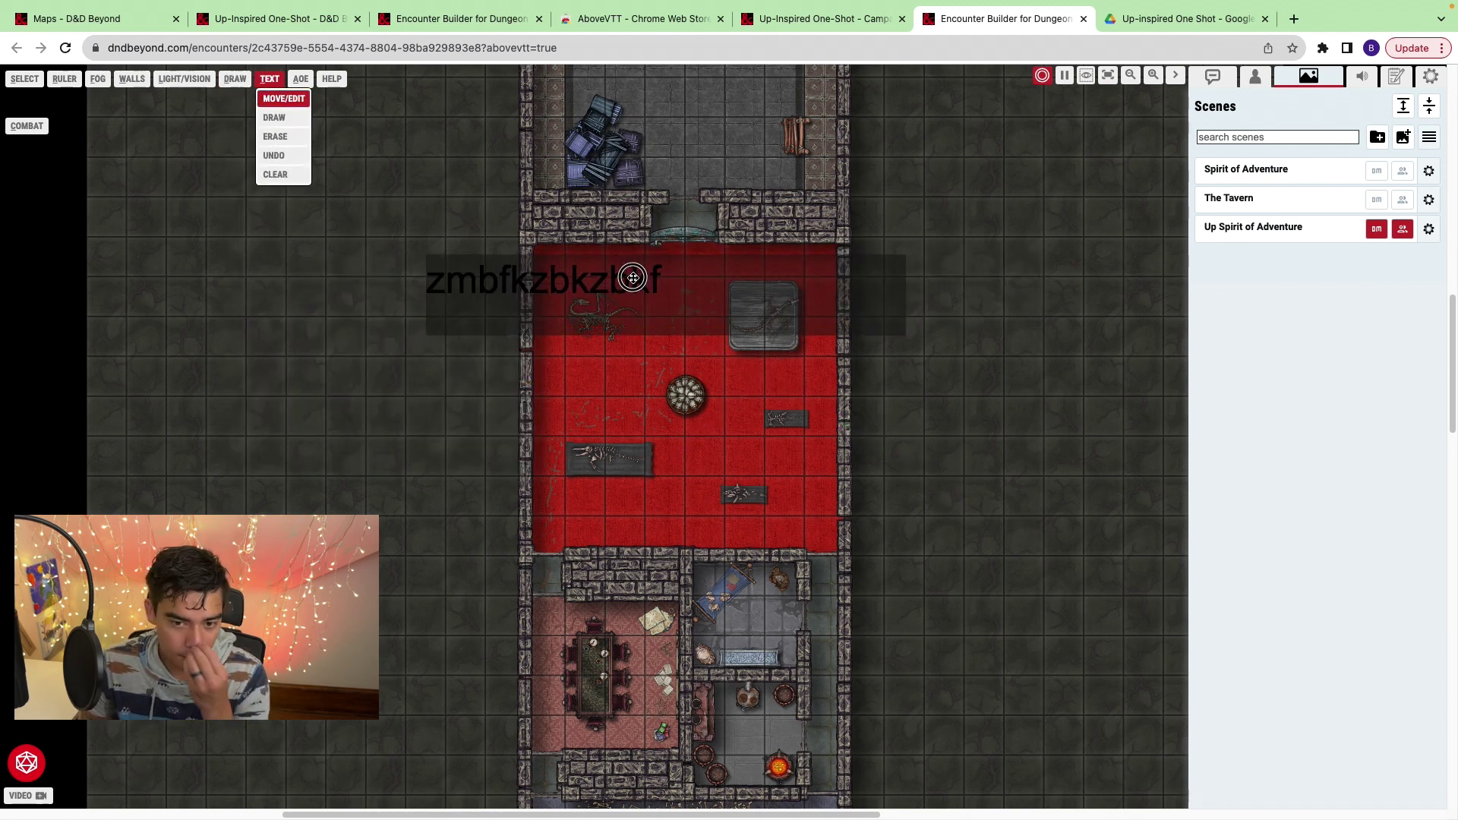
Move a square area-of-effect template to the room centre, delete it, and show the keyboard shortcuts help.
left_click(301, 79)
left_click(313, 197)
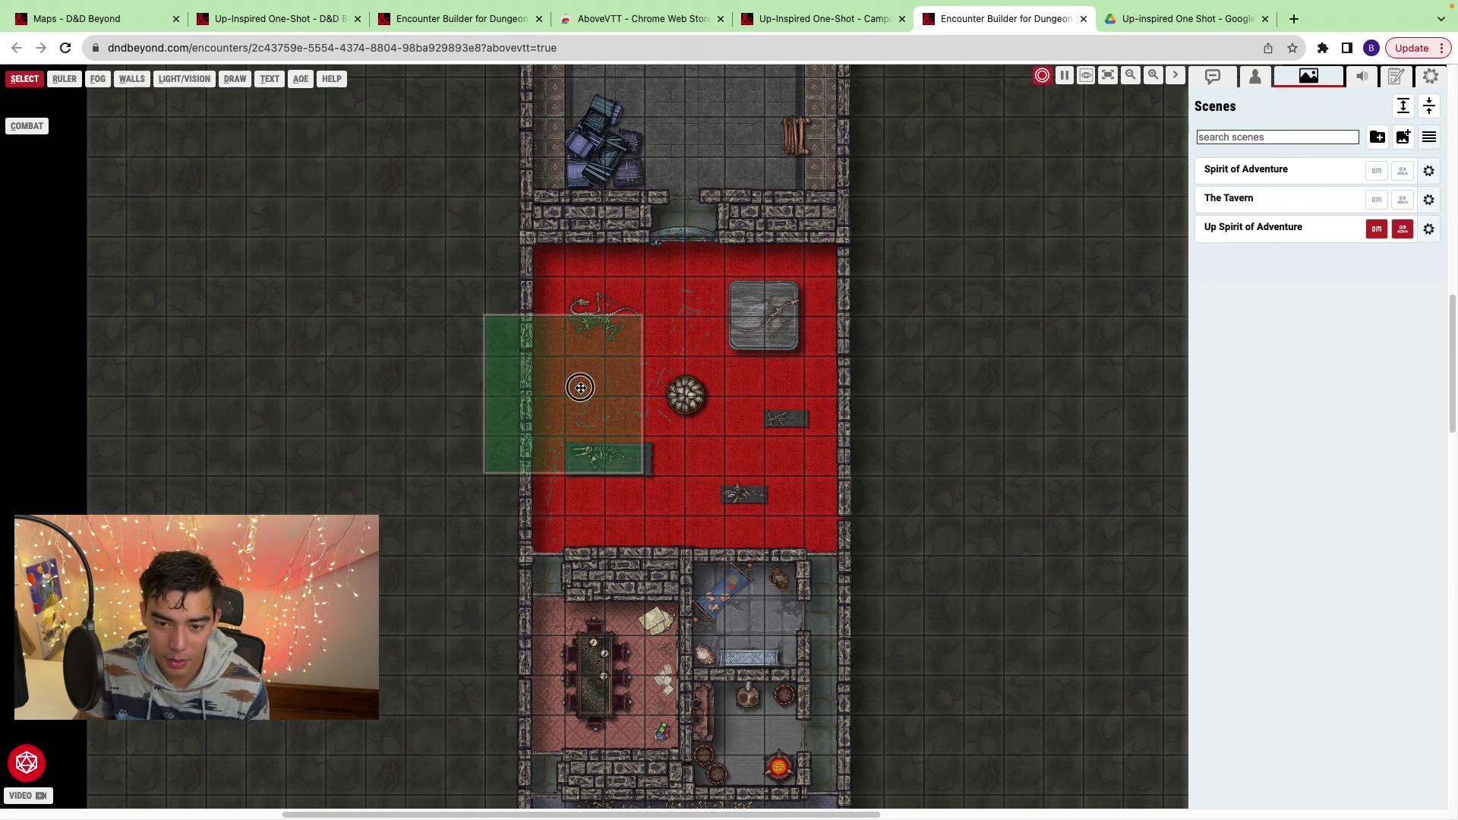
left_click_drag(583, 398, 706, 362)
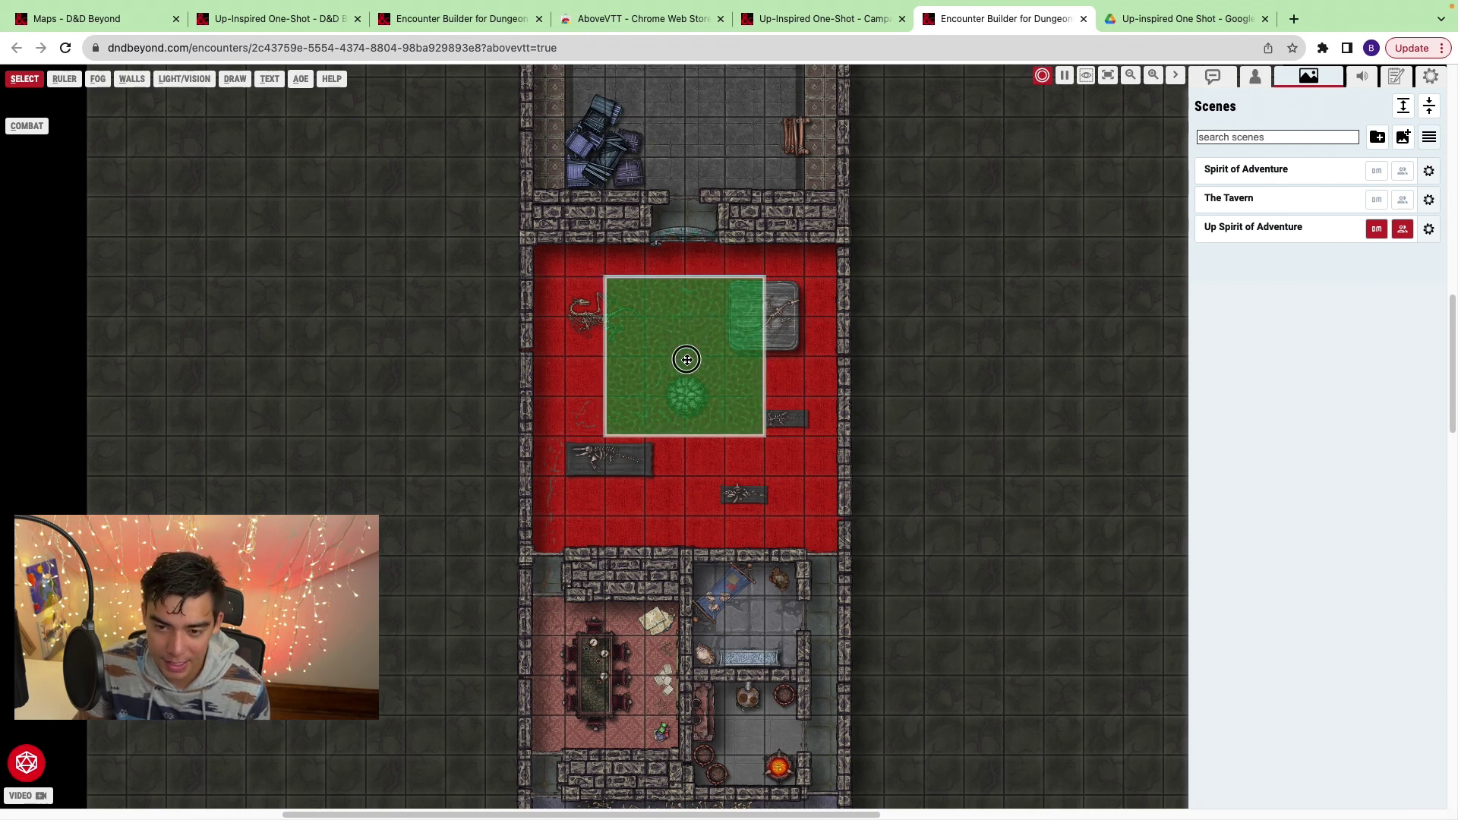
key("Delete")
left_click(332, 79)
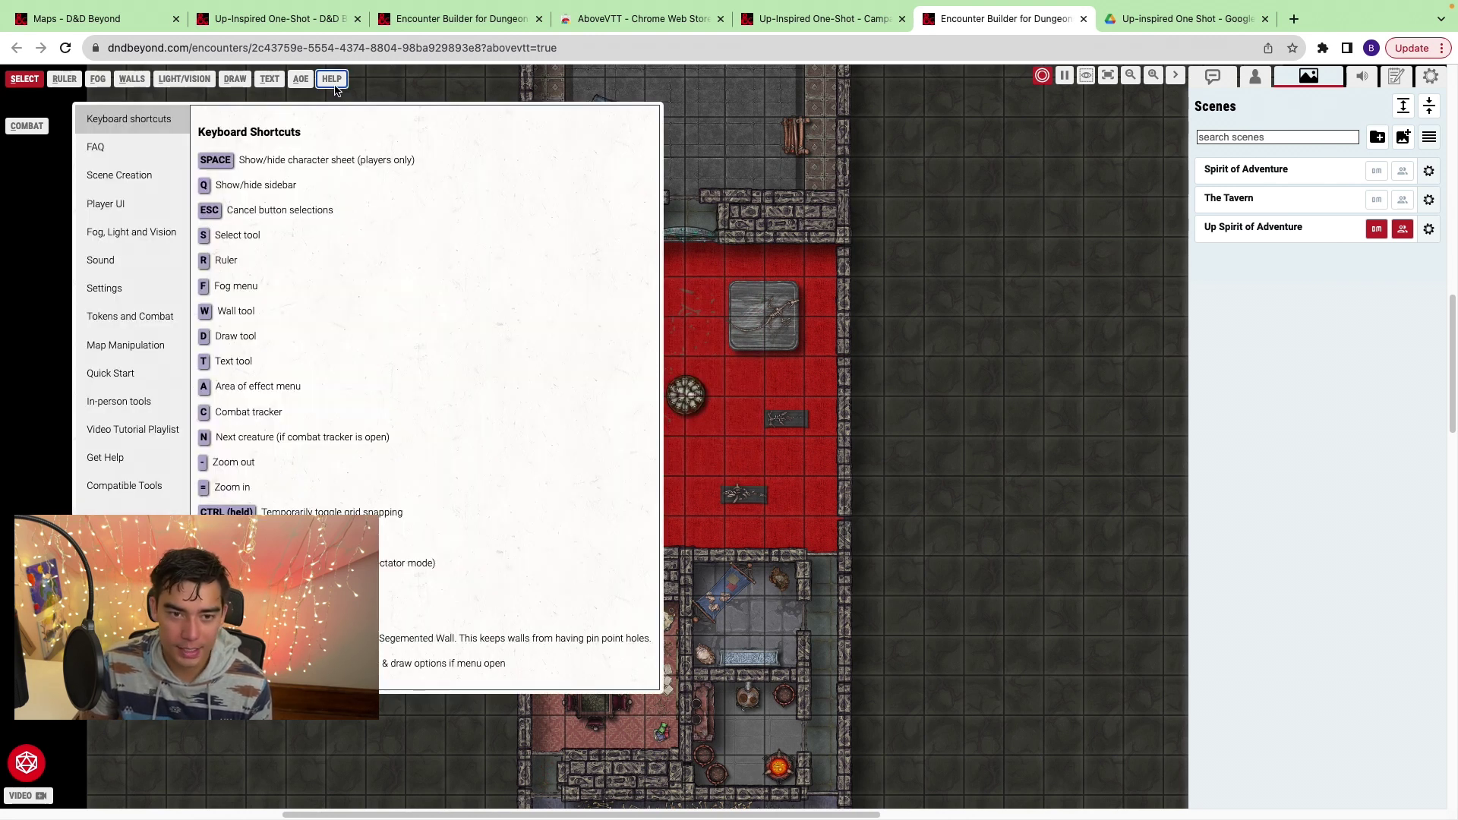
Close the help, pause and resume the game, and toggle the orange token's vision.
left_click(332, 78)
left_click(1064, 75)
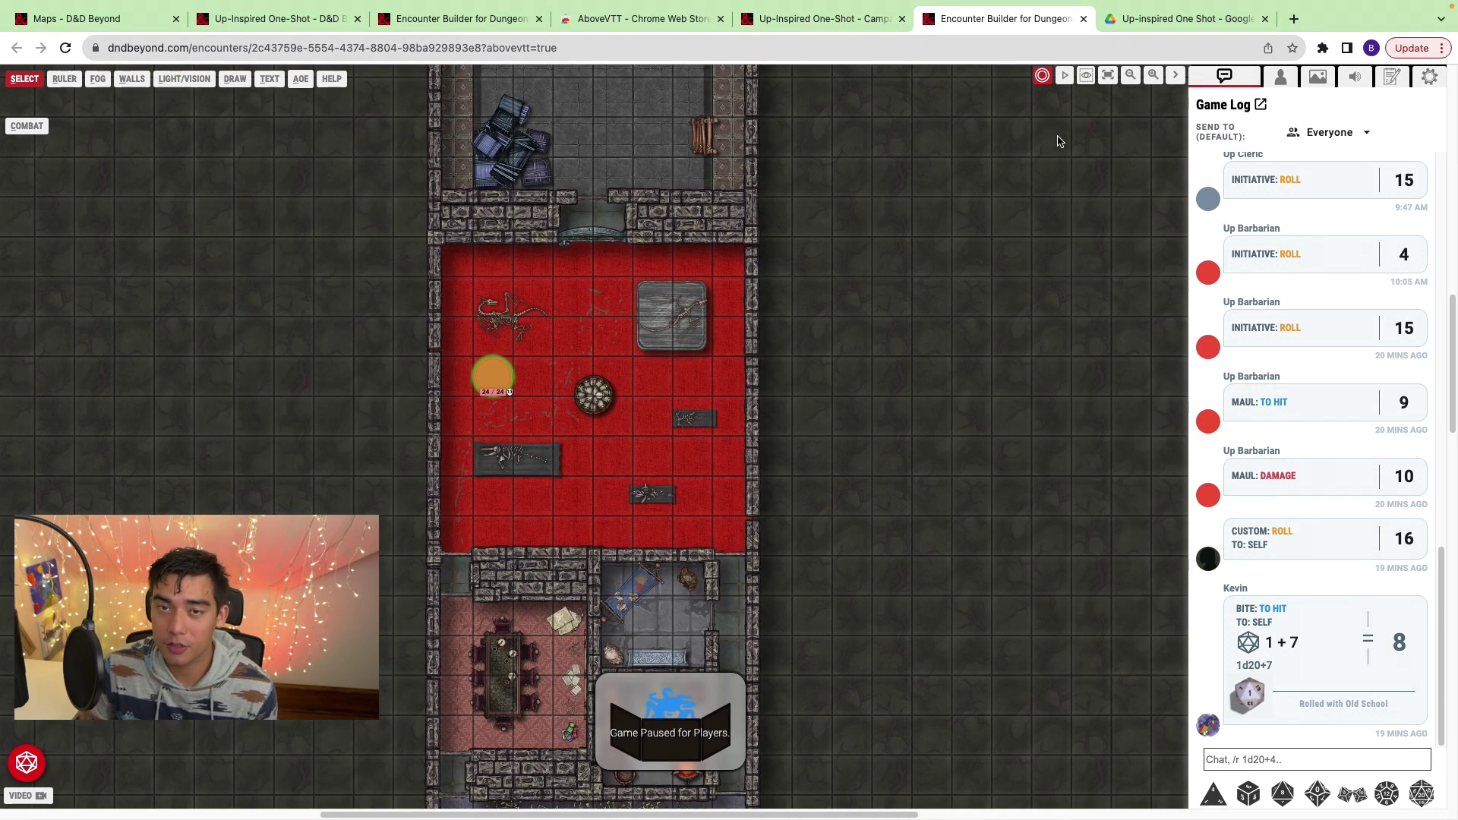
left_click(1066, 79)
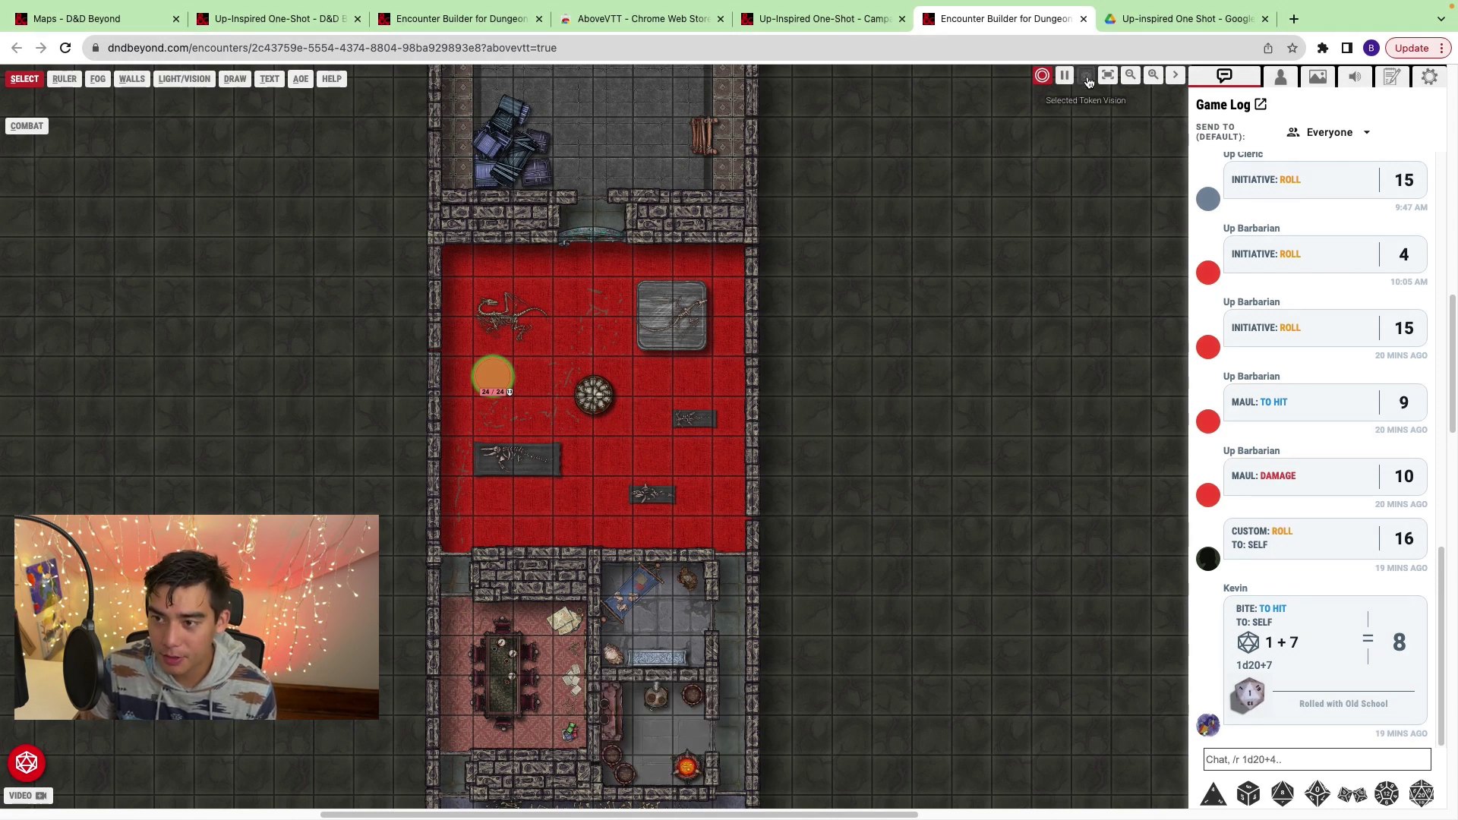
left_click(1087, 79)
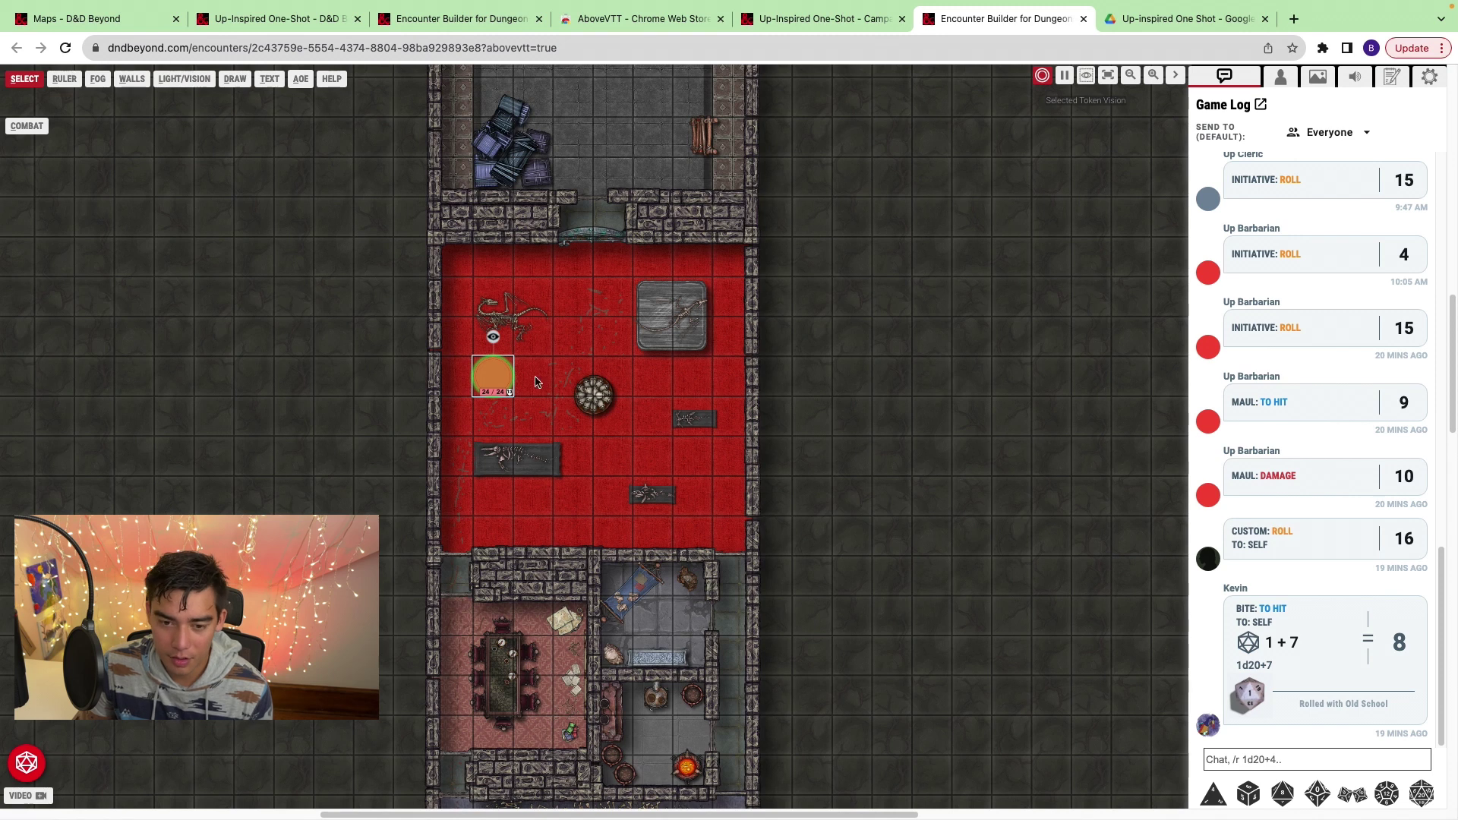
Fit the map, zoom in on the red room, and list the player tokens with their hit points.
left_click(1114, 79)
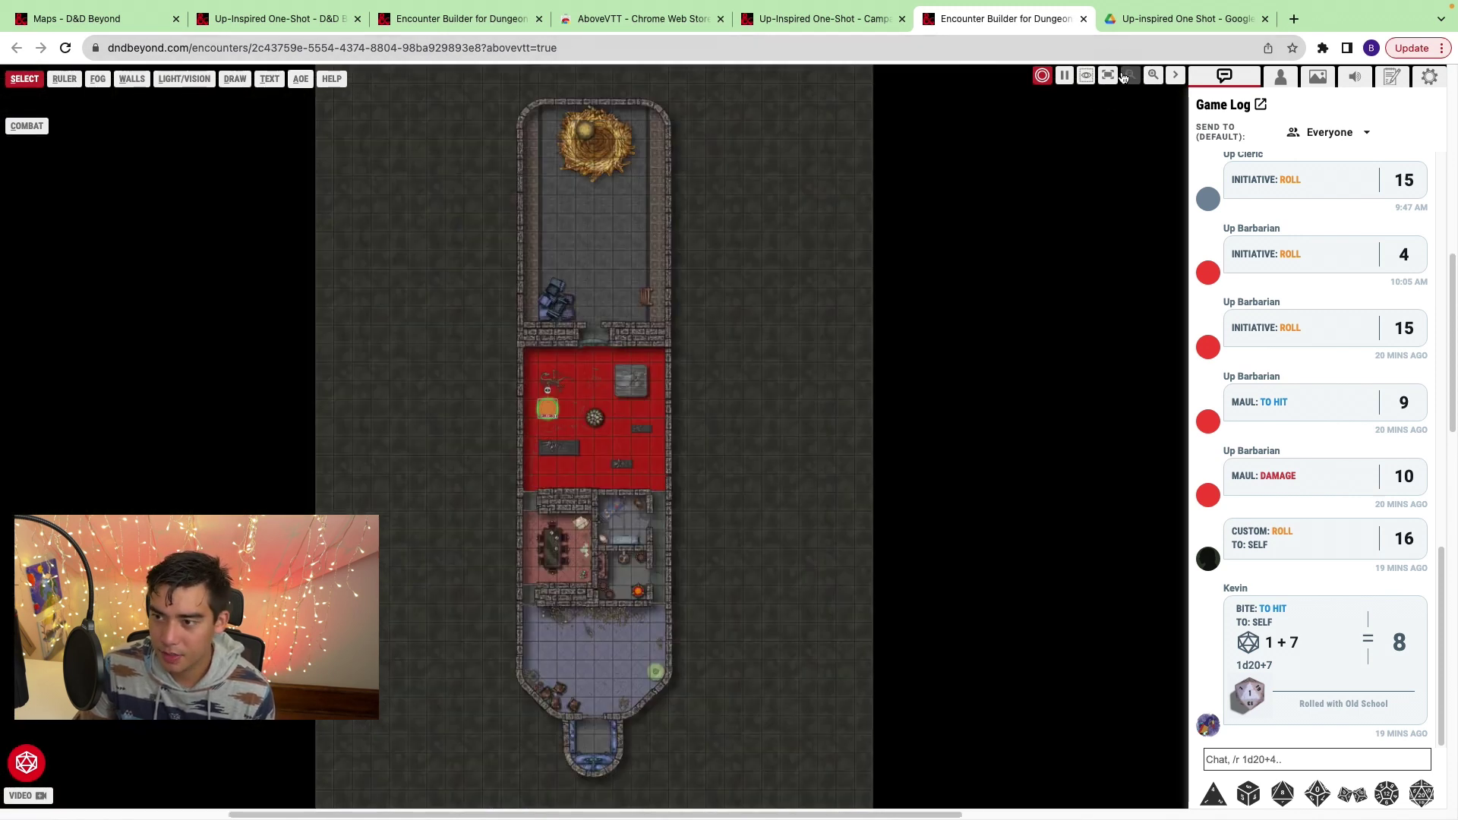
left_click(1124, 78)
left_click(1152, 76)
left_click(1152, 76)
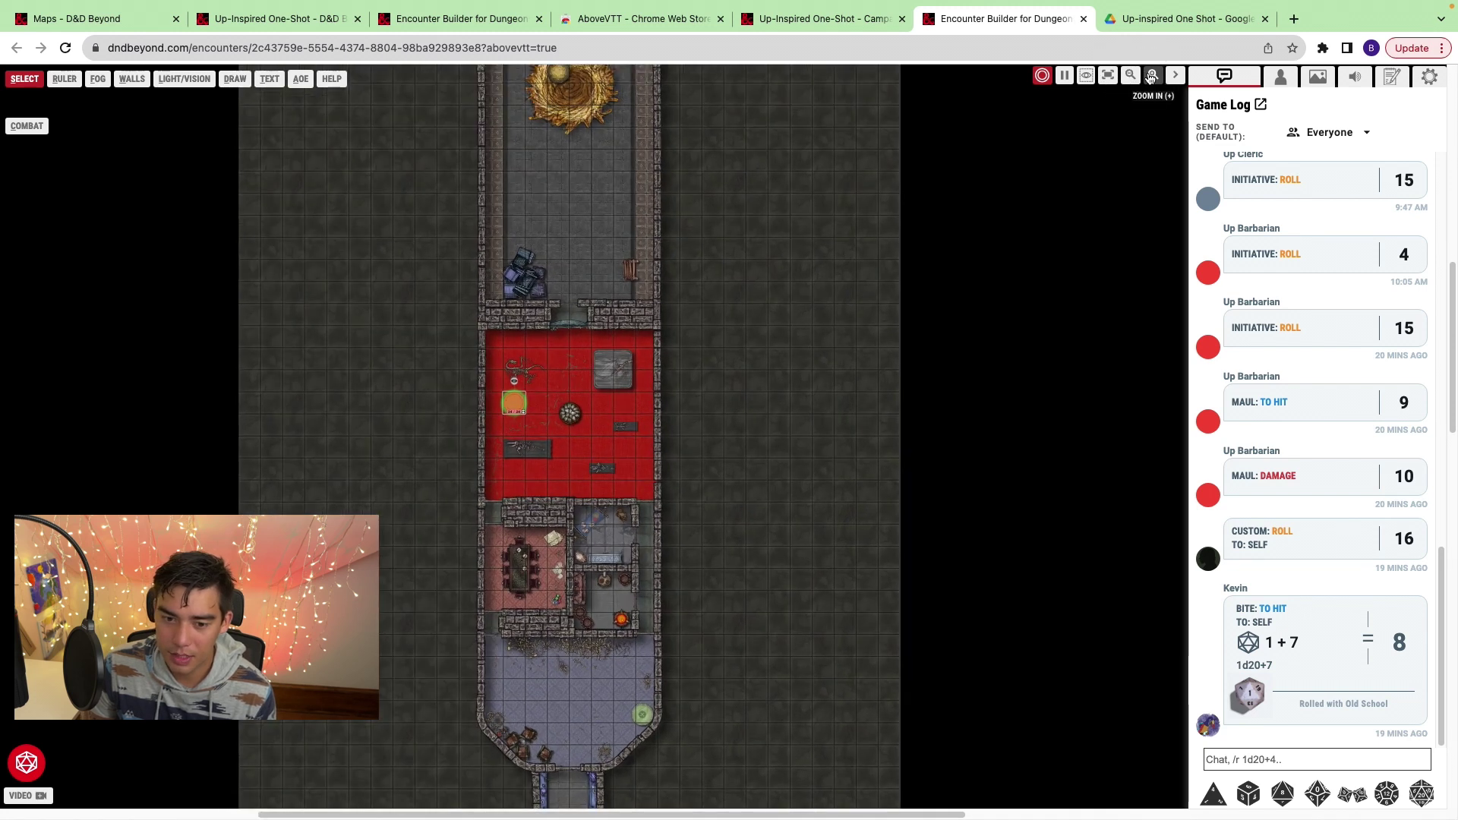
left_click(1151, 76)
left_click(1152, 76)
left_click(1149, 74)
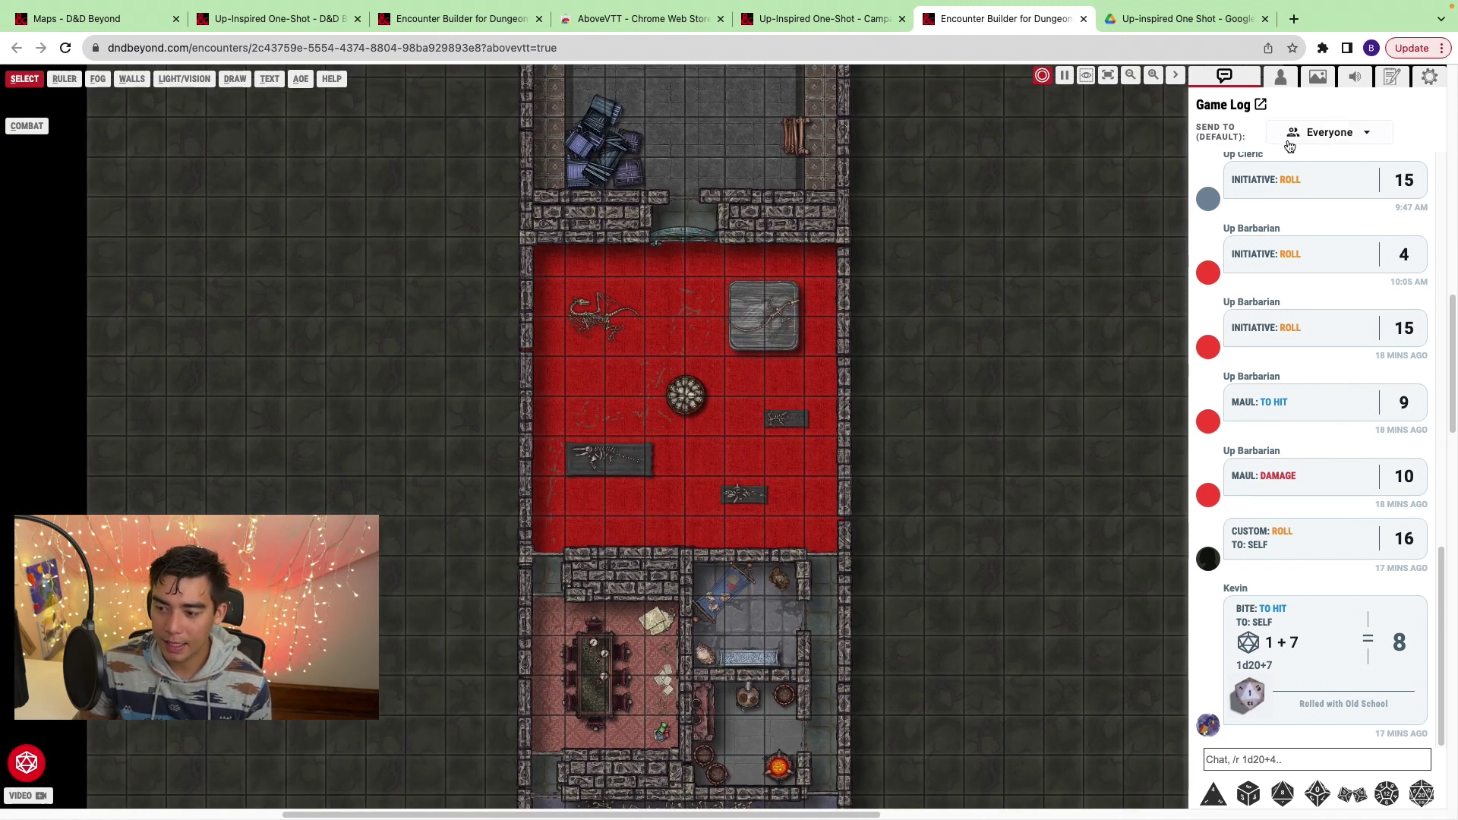
left_click(1280, 76)
scroll(1321, 456, "down", 1)
Place the Artificer token on the map and glance at the monster filters.
scroll(1322, 456, "up", 1)
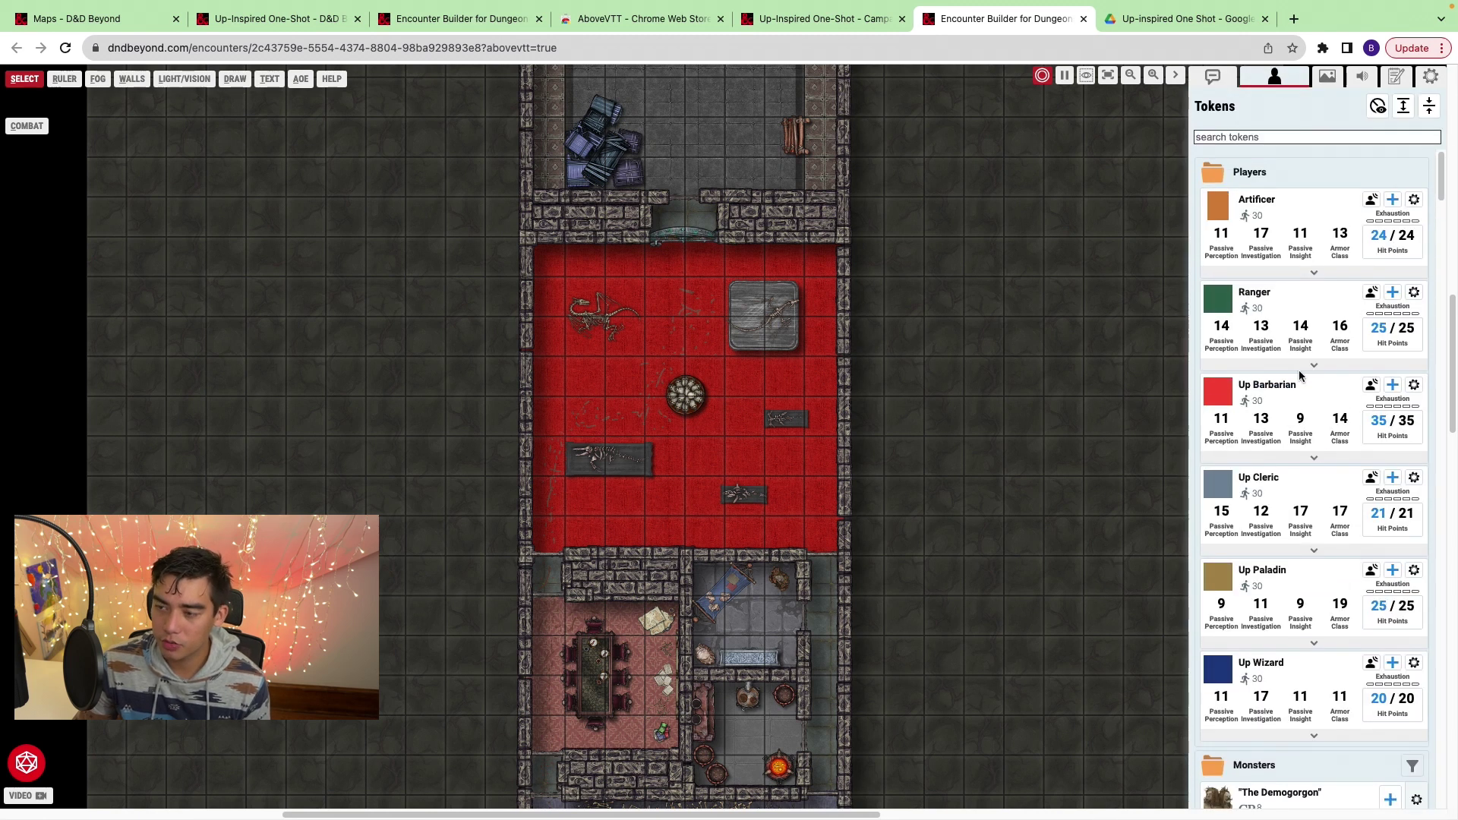
left_click(1391, 200)
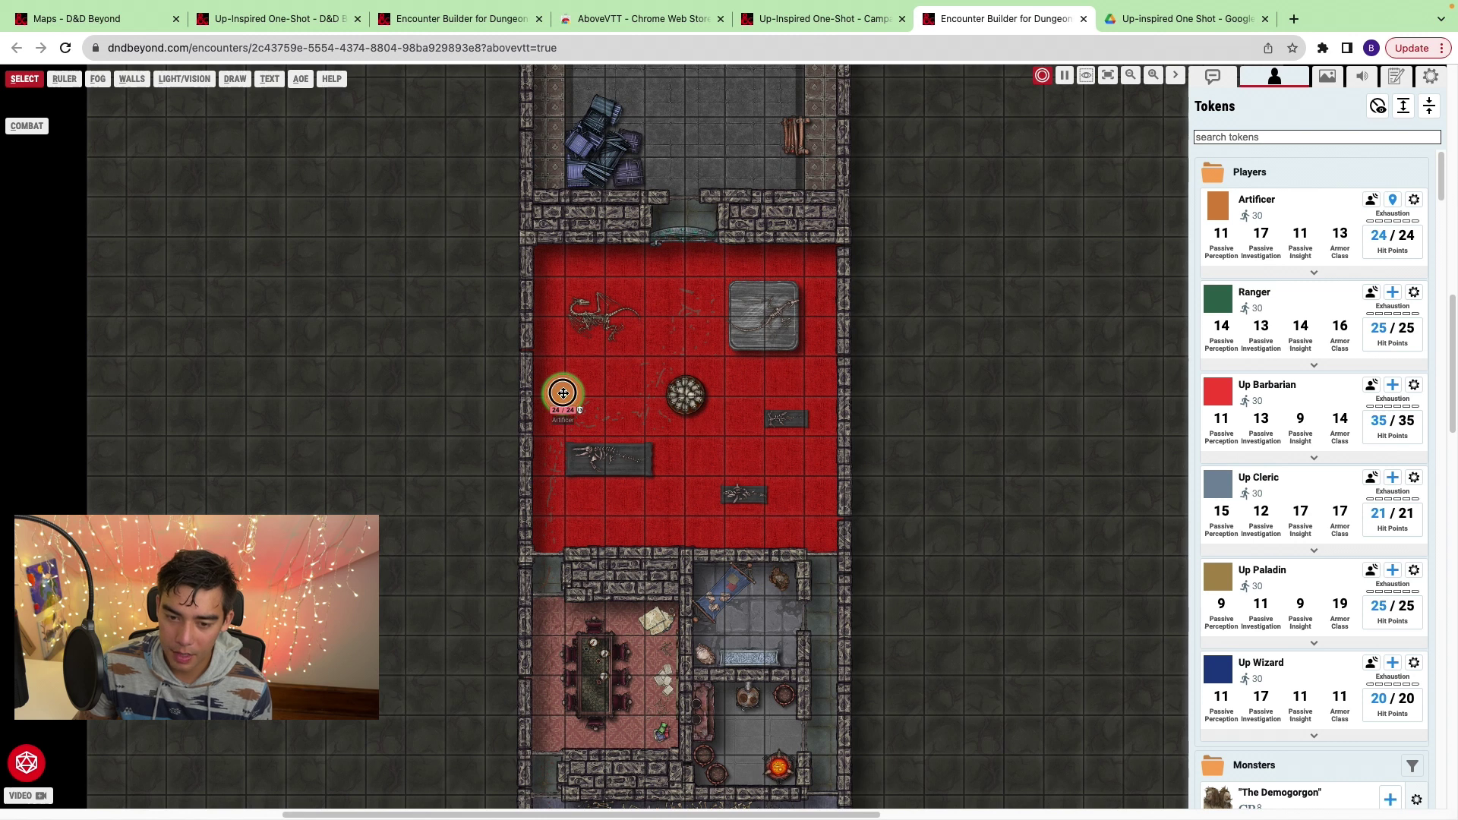
scroll(1417, 364, "down", 4)
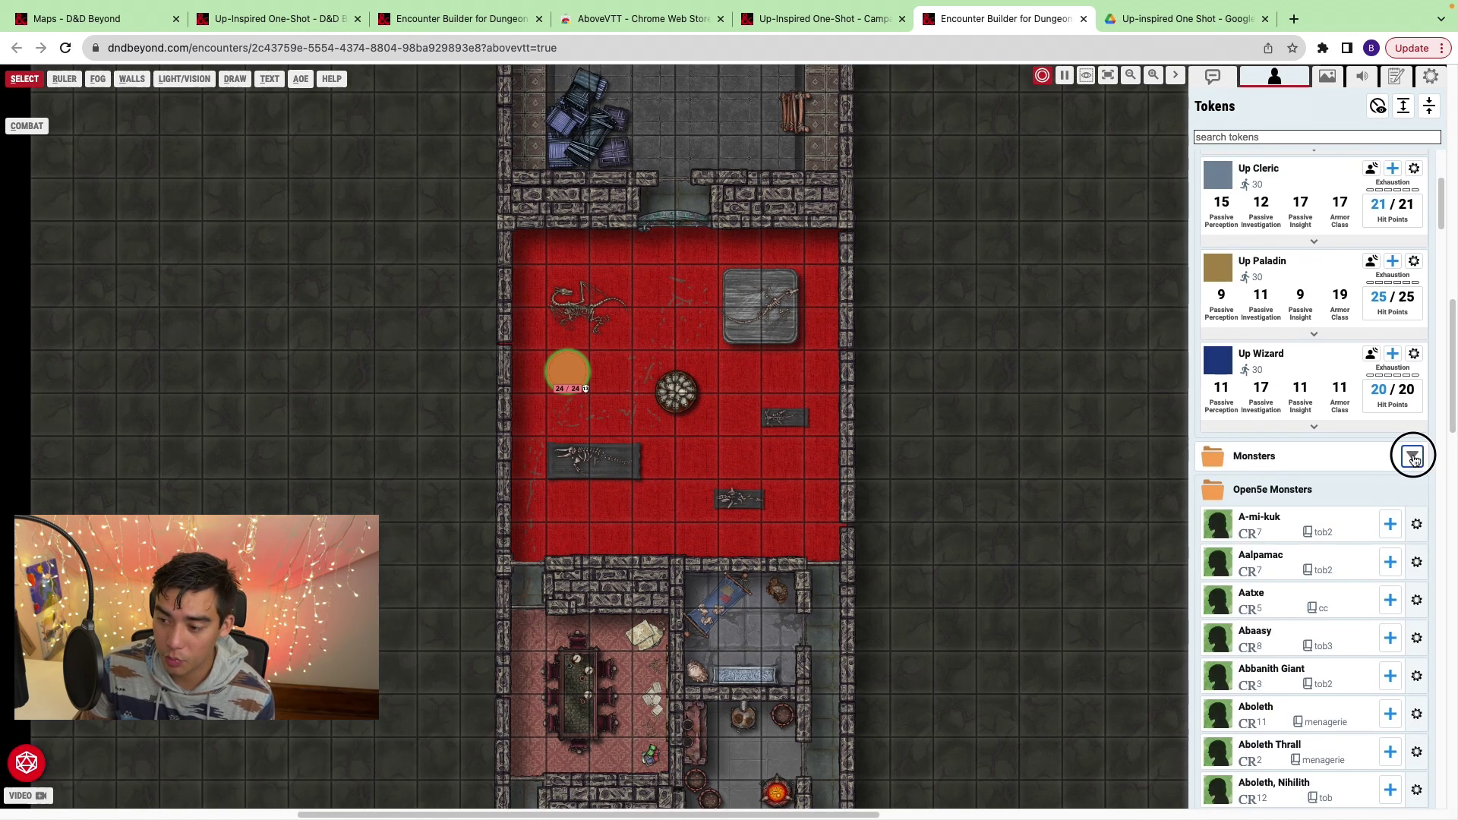
left_click(1414, 460)
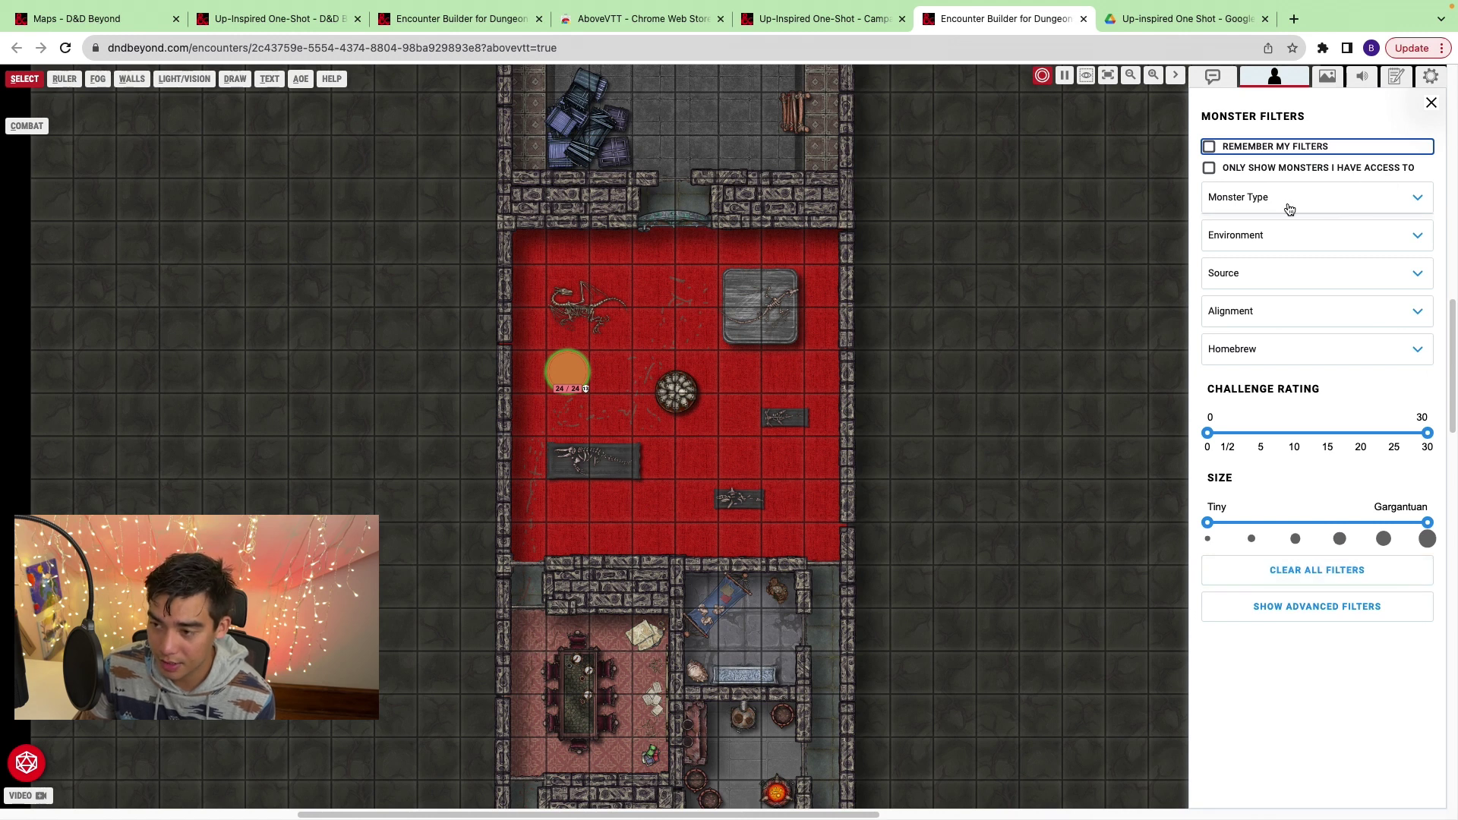
key("Escape")
Browse the token folders, collapsing D&D Beyond Tokens, down to the Encounters folder.
scroll(1284, 486, "down", 3)
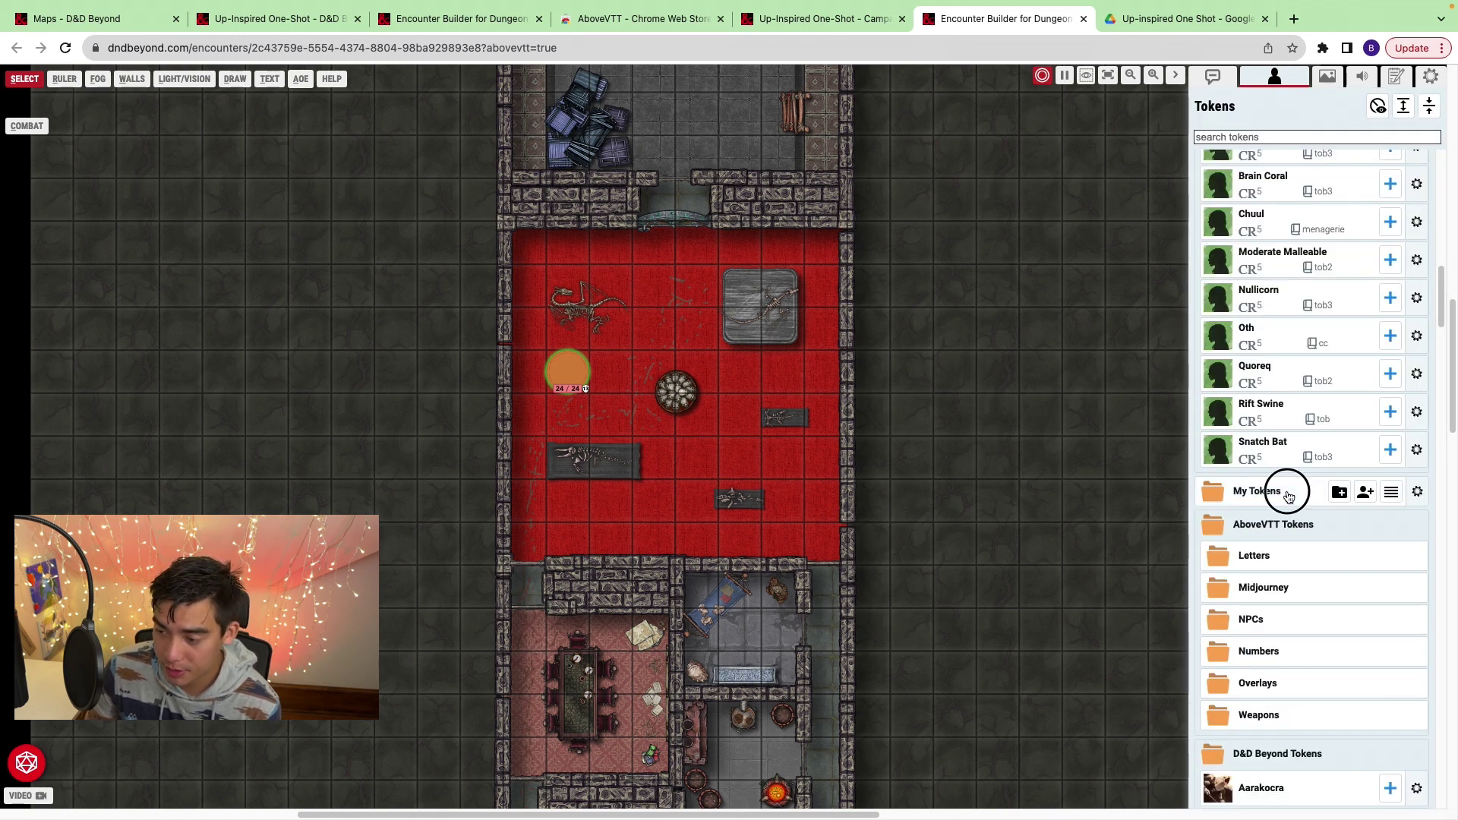
left_click(1258, 433)
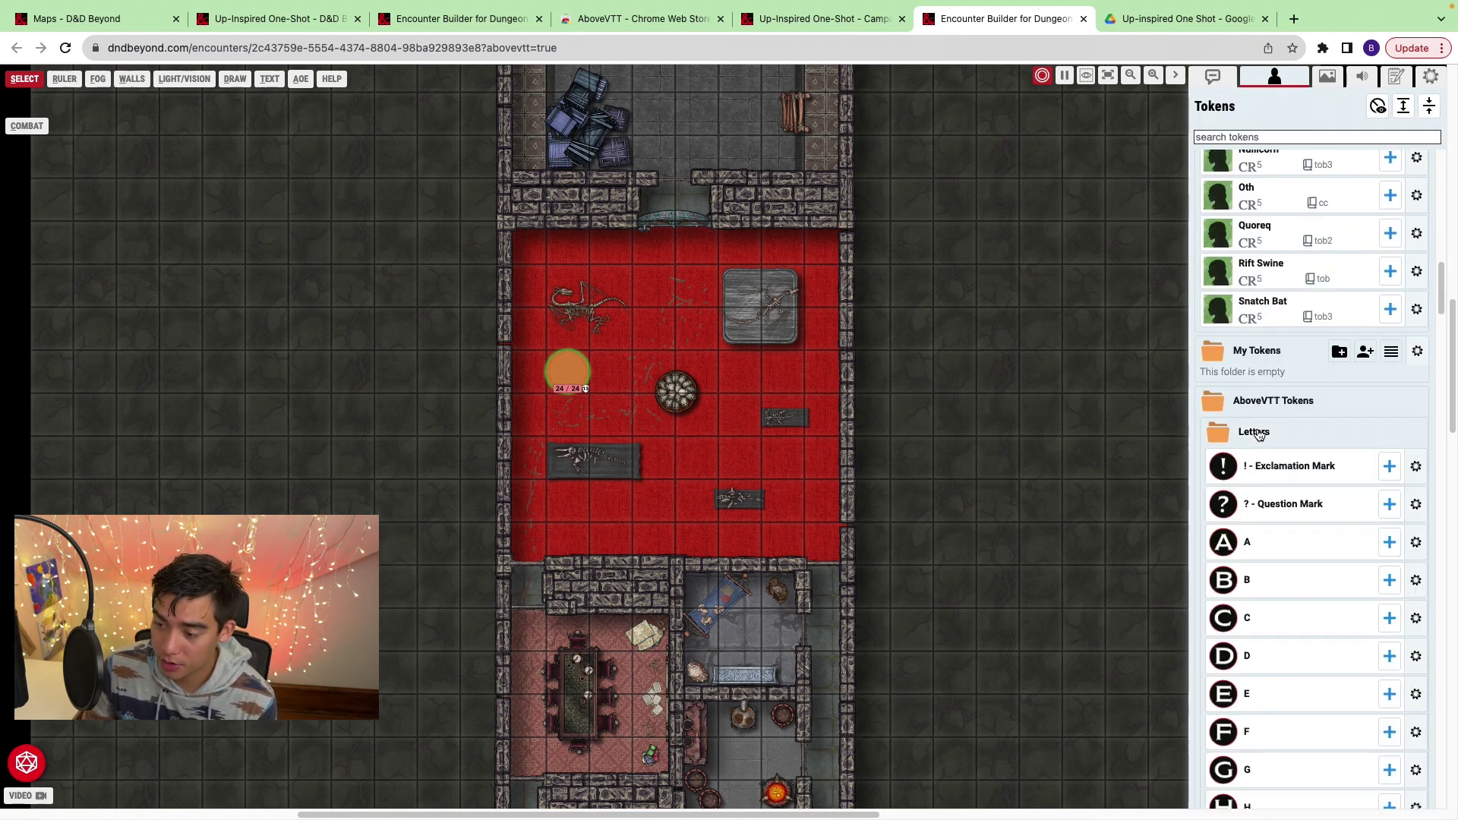
left_click(1259, 433)
scroll(1224, 382, "down", 4)
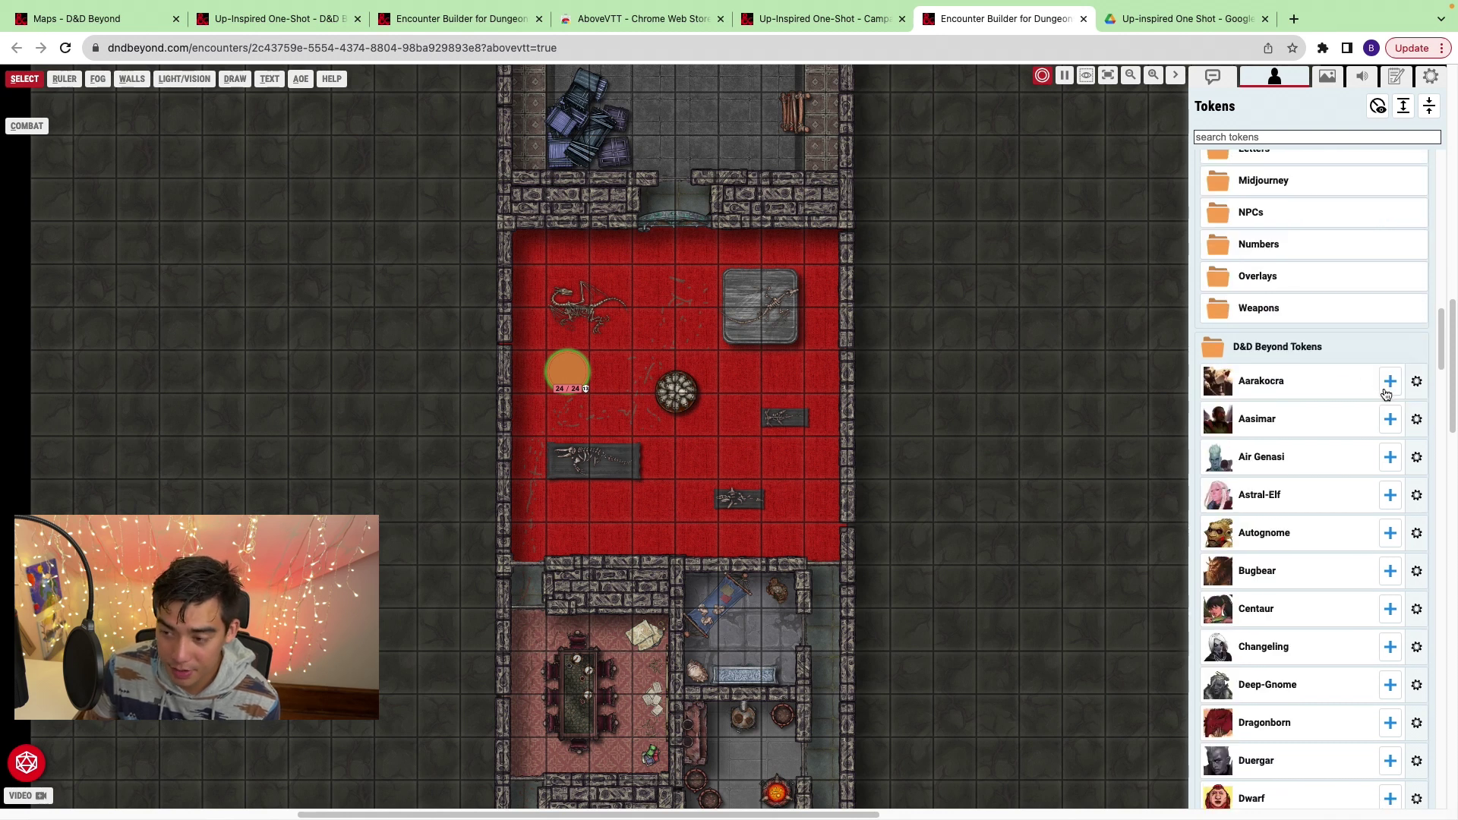
left_click(1292, 348)
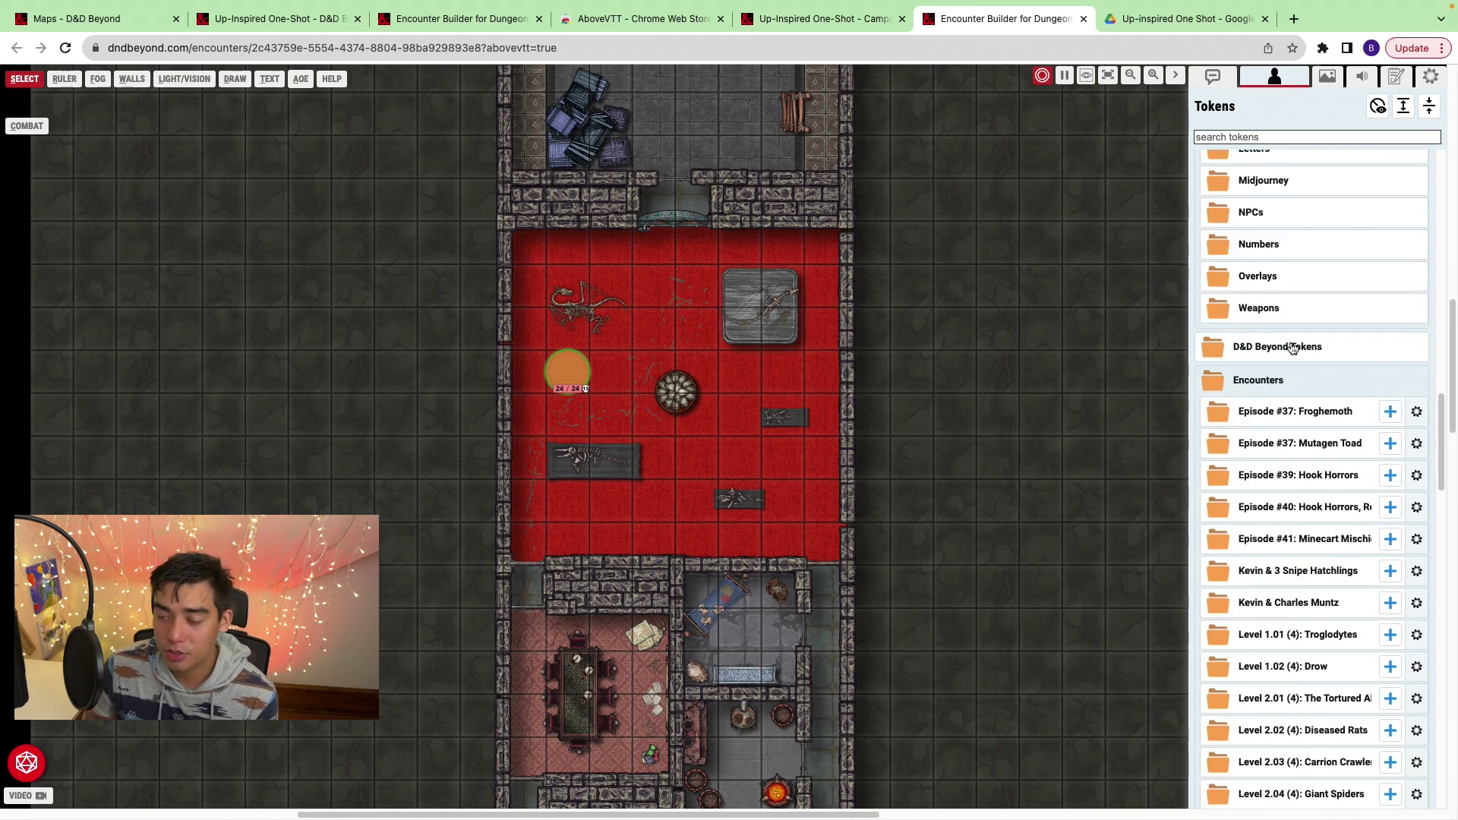
scroll(1312, 353, "up", 4)
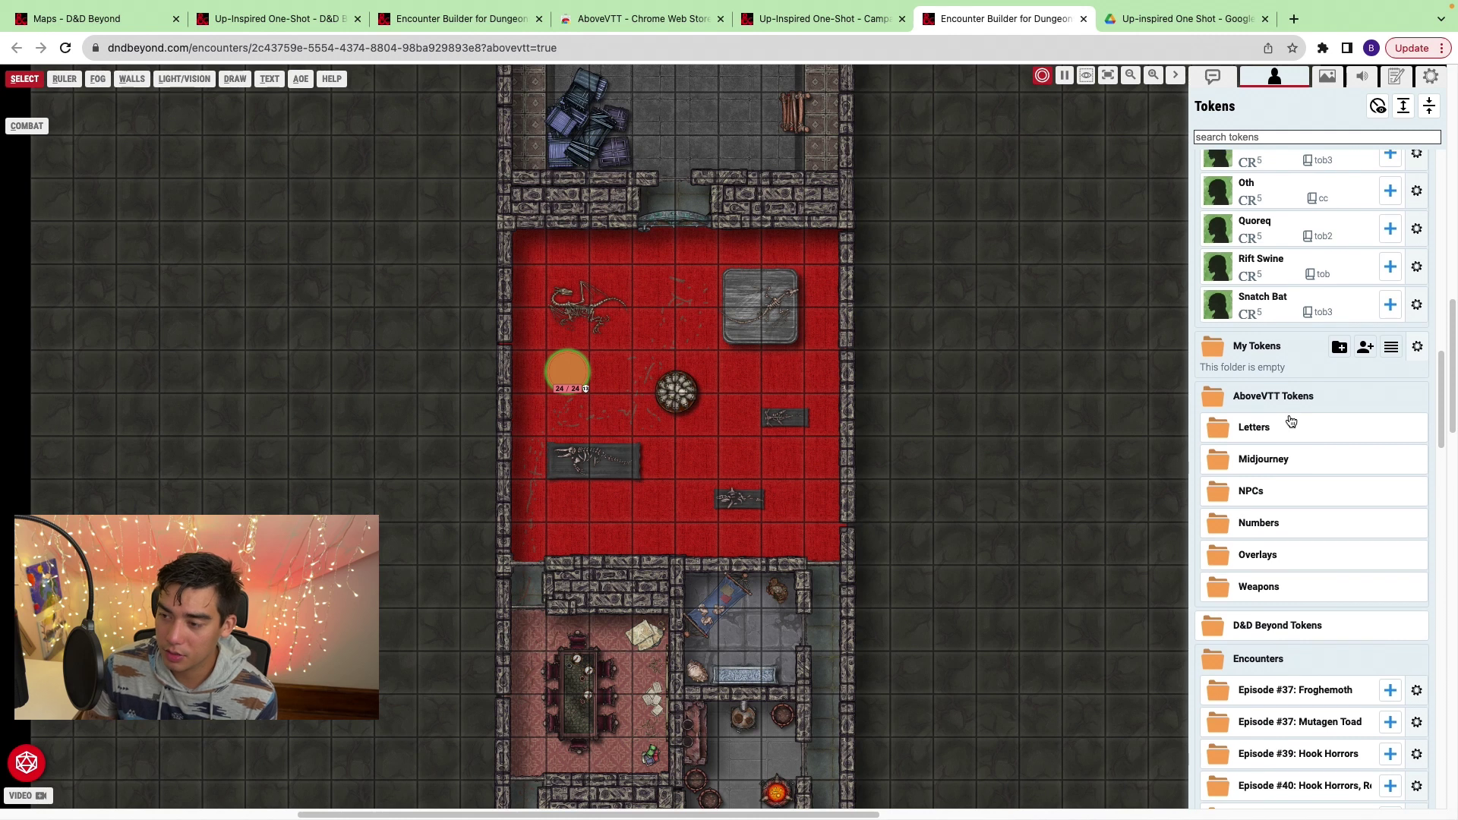
scroll(1291, 420, "up", 15)
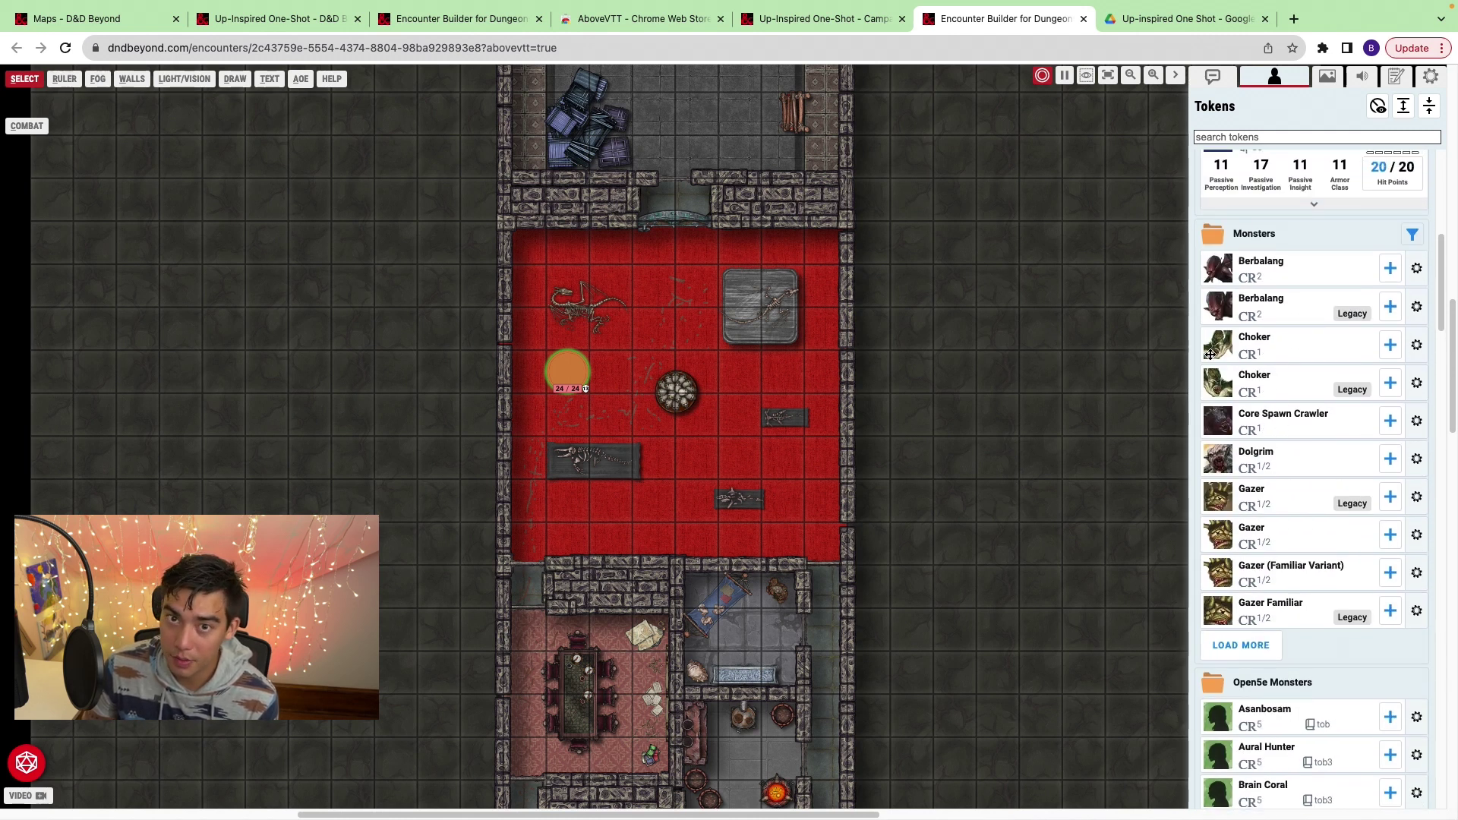
scroll(1313, 455, "down", 15)
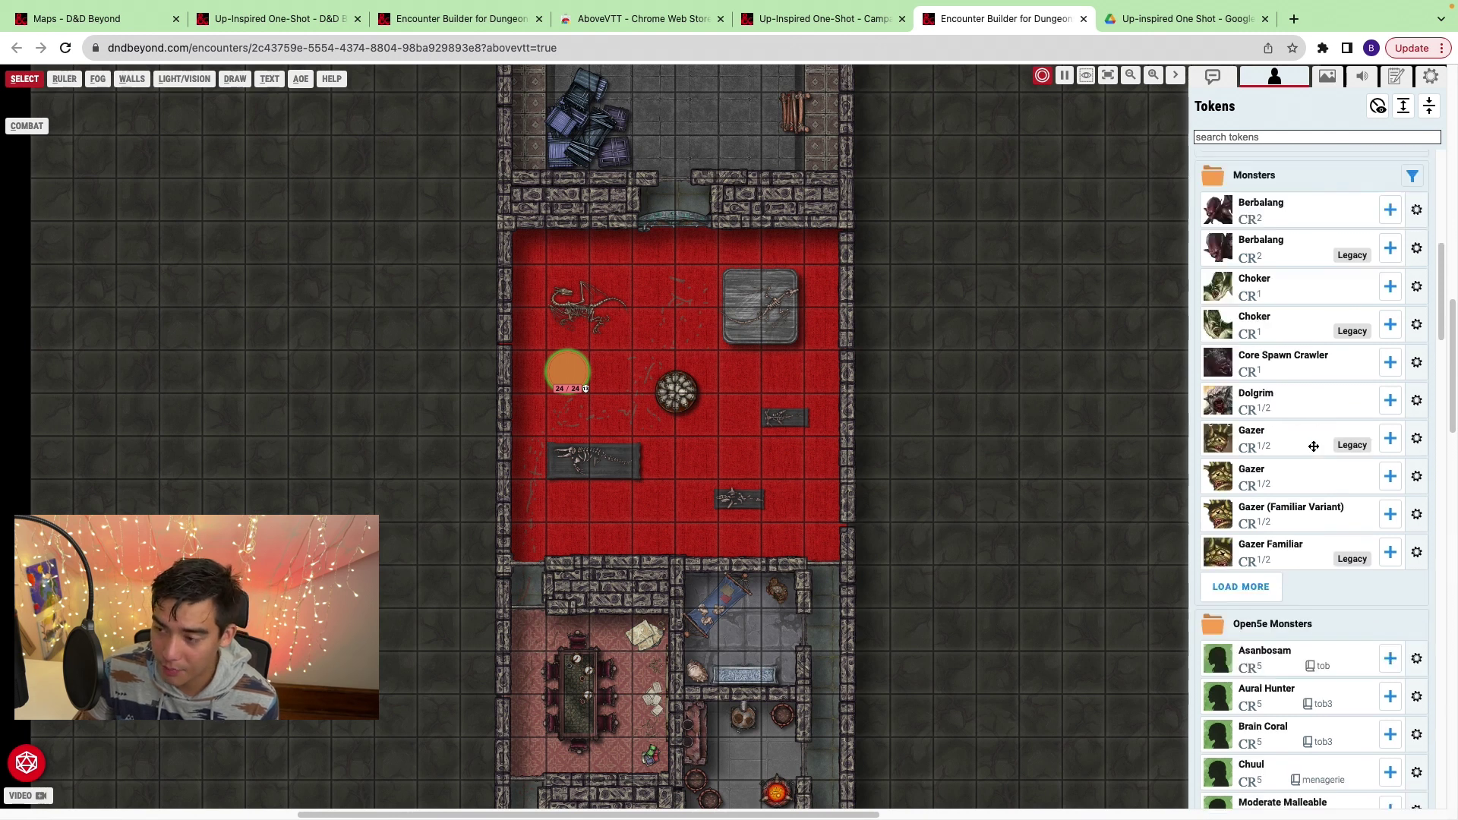
scroll(1341, 510, "down", 2)
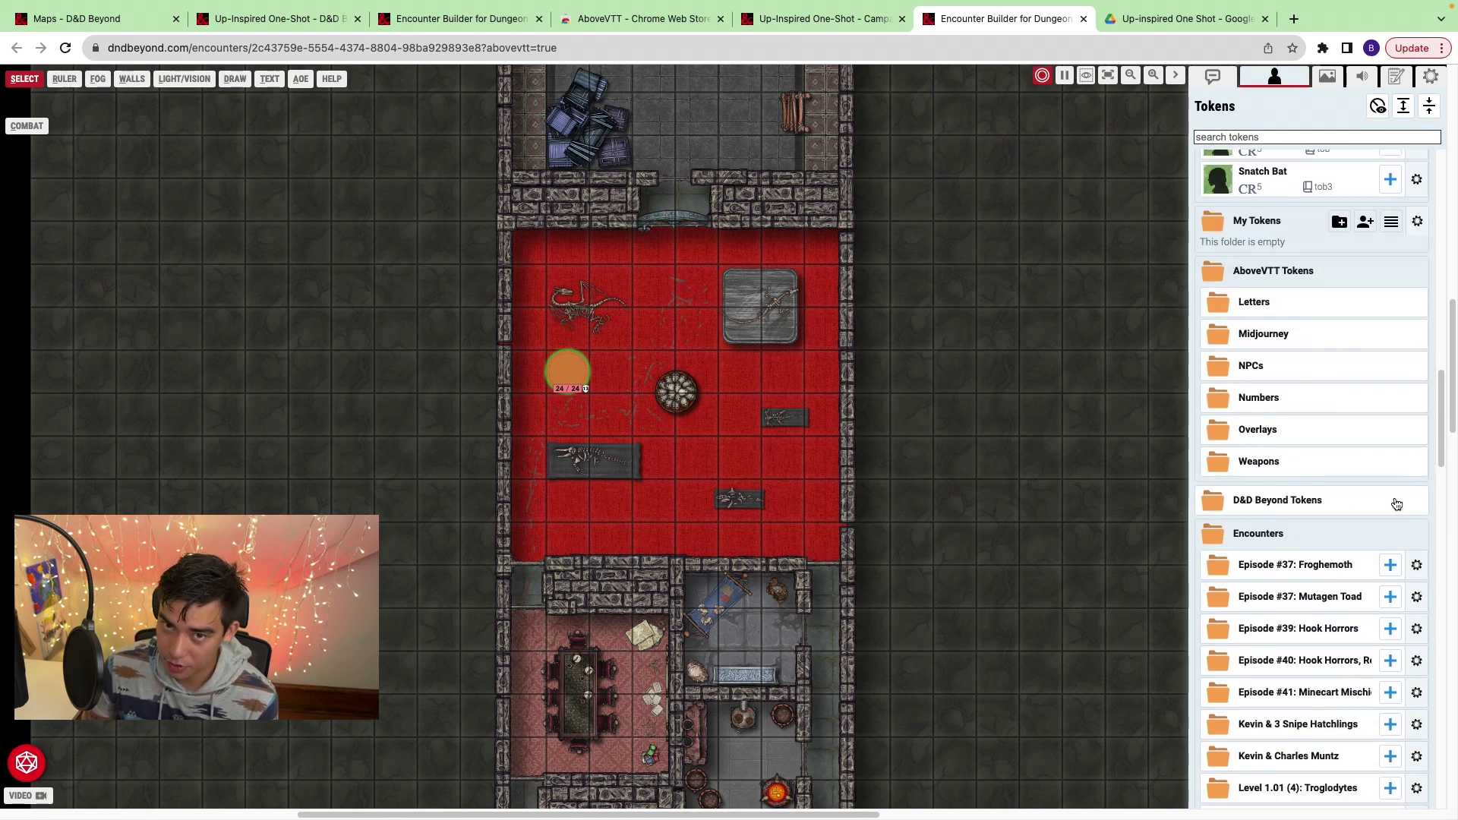
scroll(1375, 509, "down", 3)
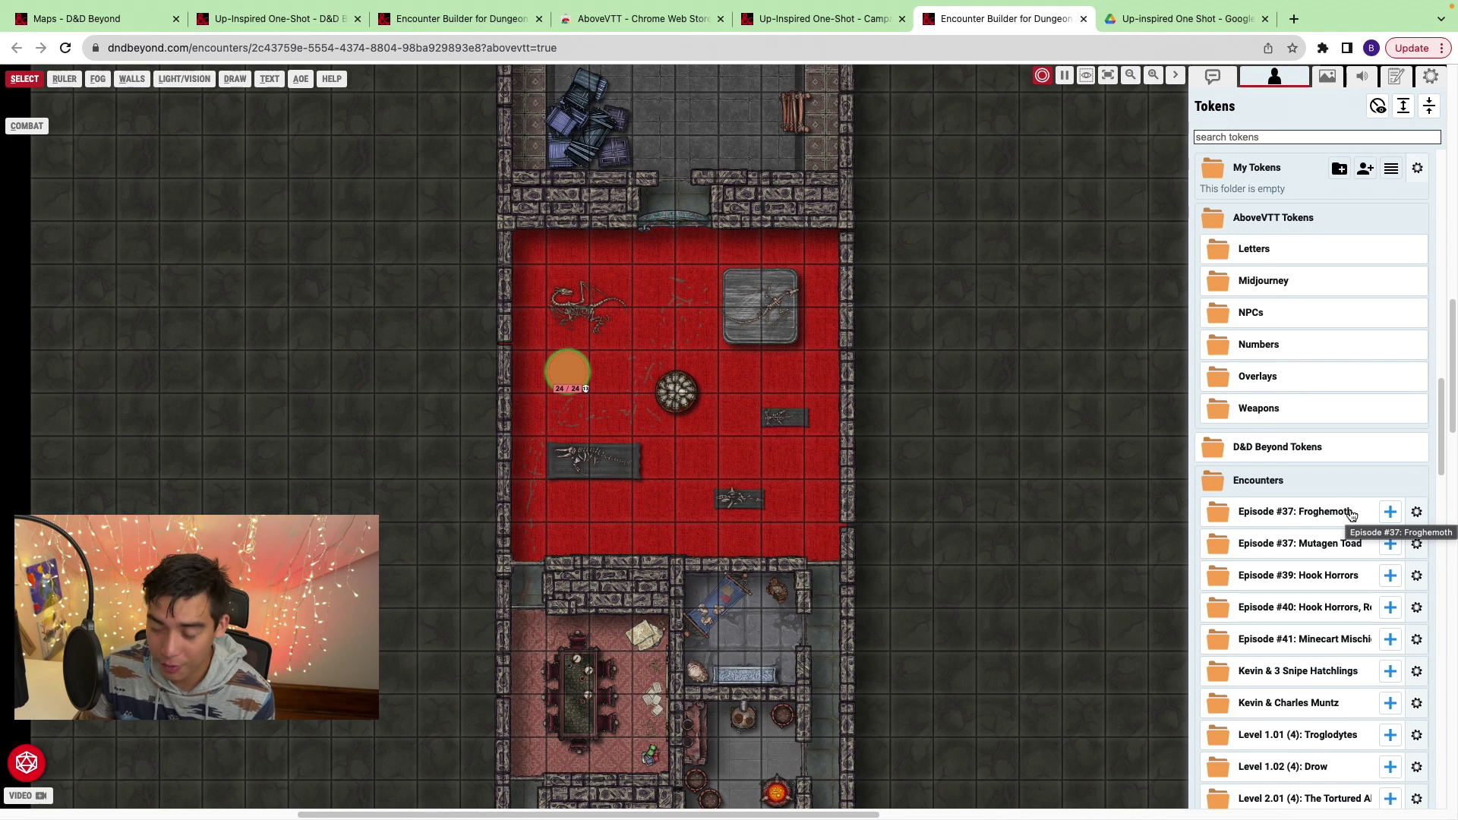
scroll(1351, 515, "down", 5)
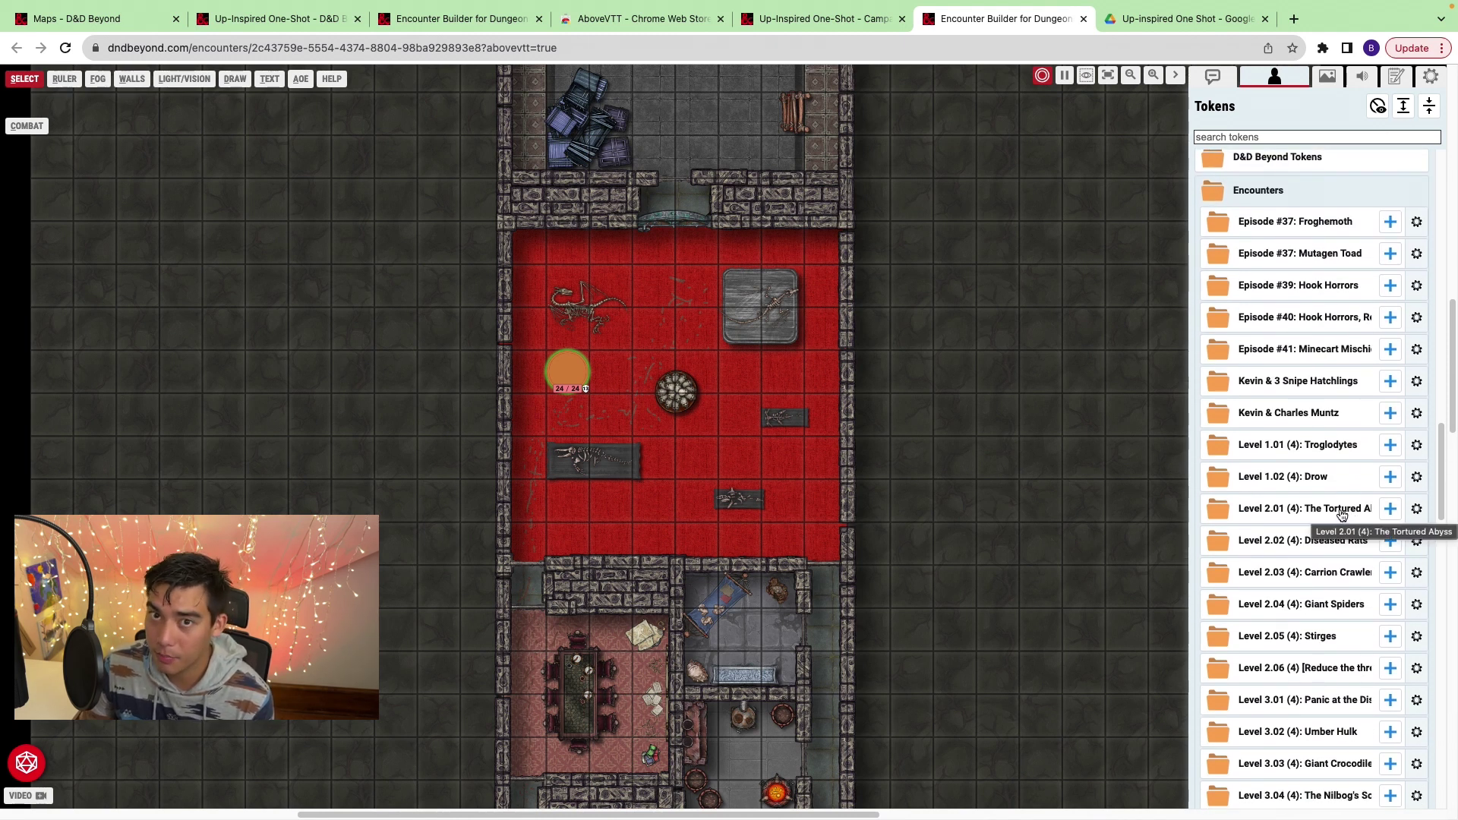
Add the Kevin & 3 Snipe Hatchlings encounter, move the giant bird in, and place Up Barbarian in the room.
left_click(1392, 382)
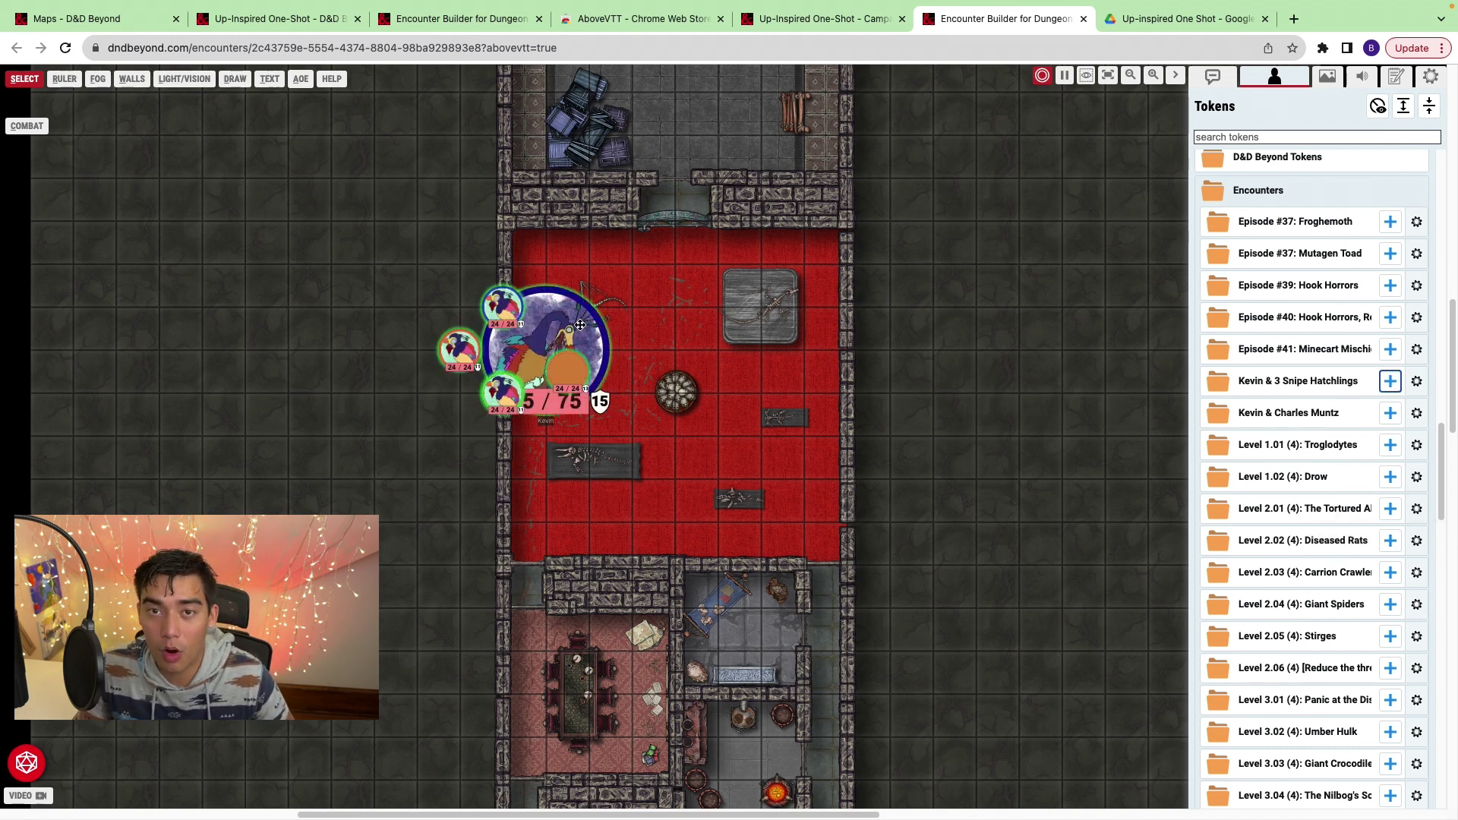
left_click_drag(580, 325, 687, 303)
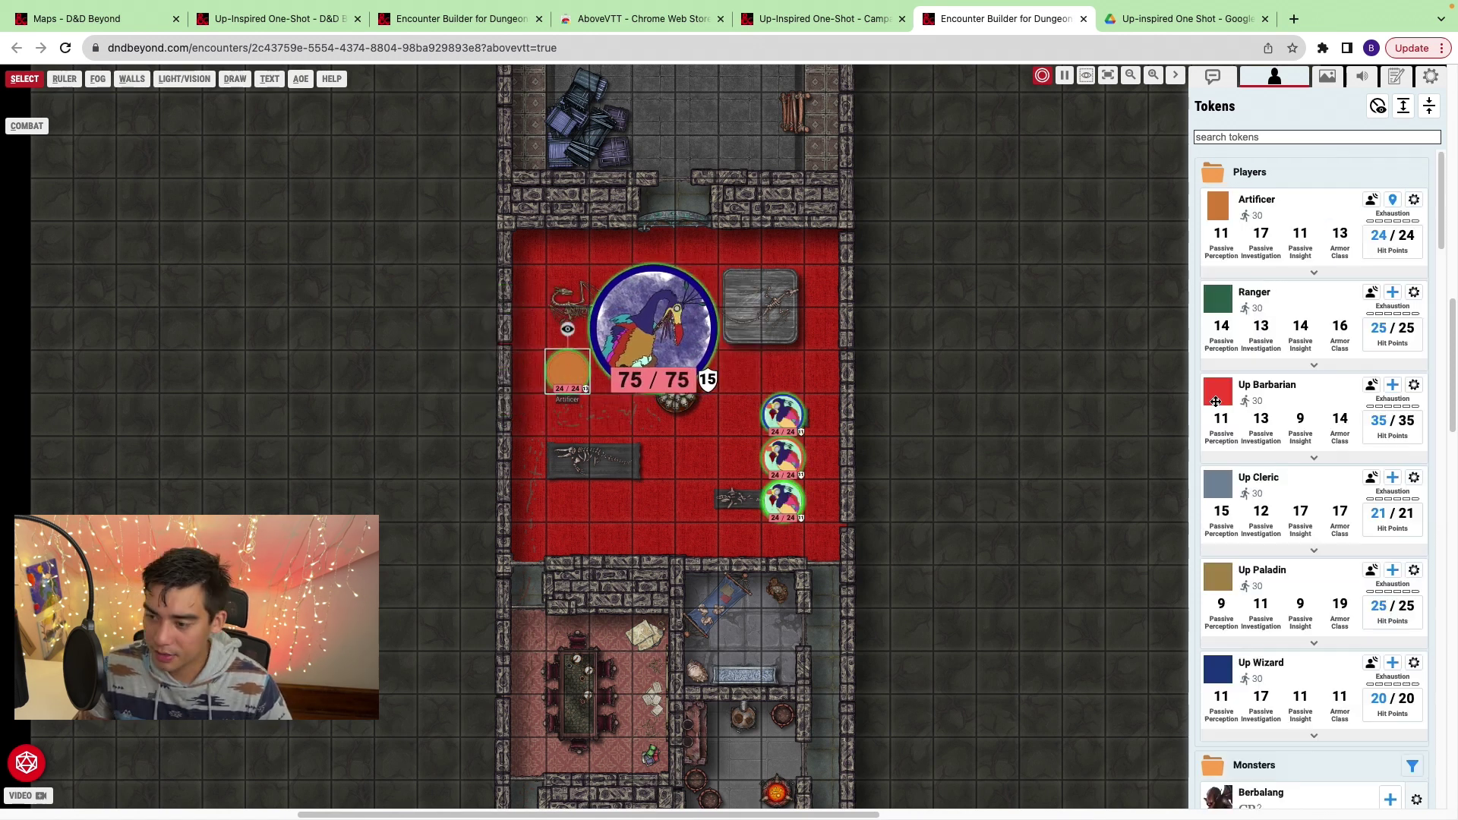
left_click(1213, 397)
left_click_drag(1213, 397, 500, 434)
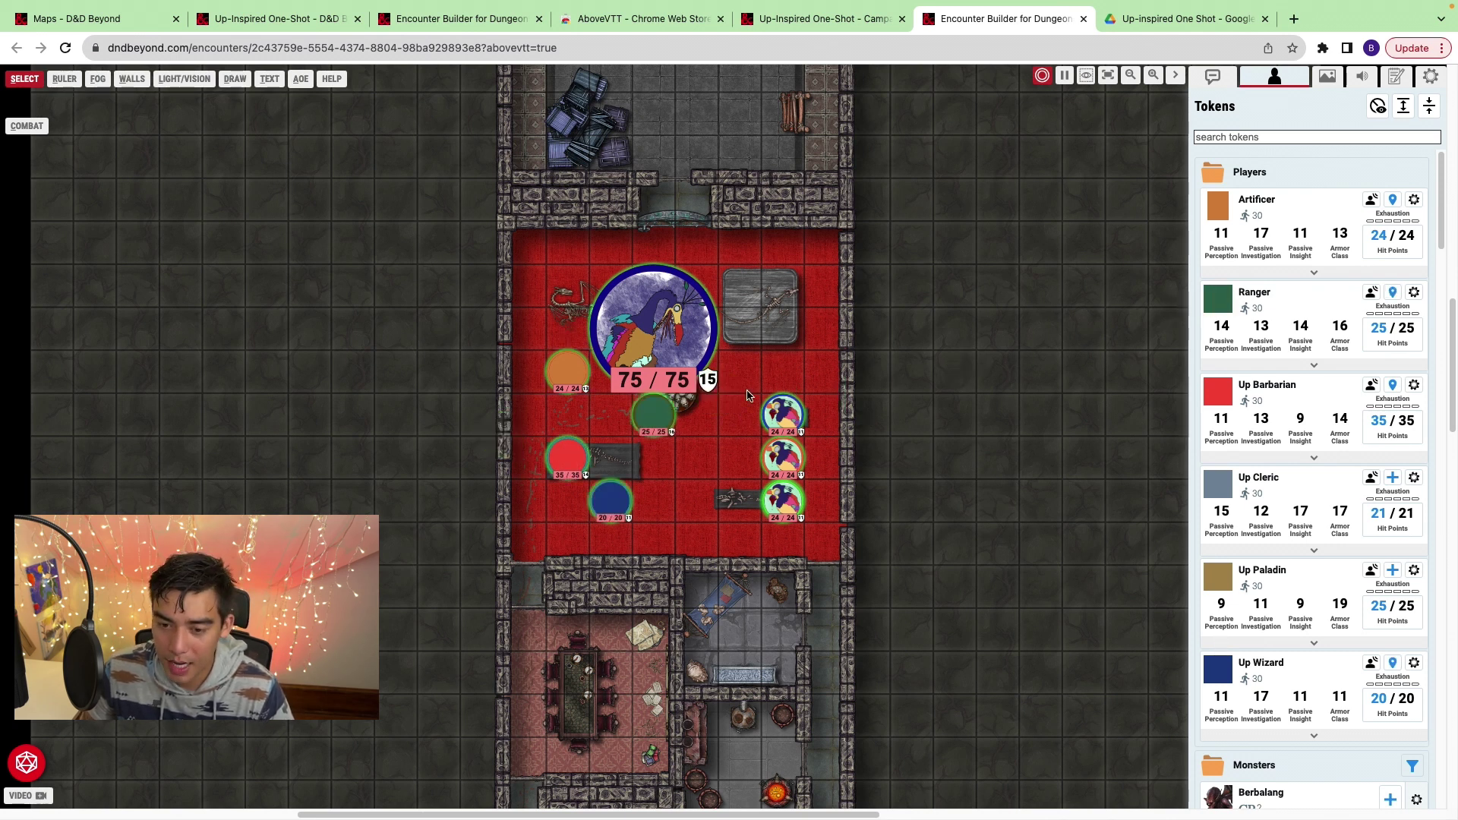
Switch the game master's view to The Tavern from the scenes list.
left_click(1328, 82)
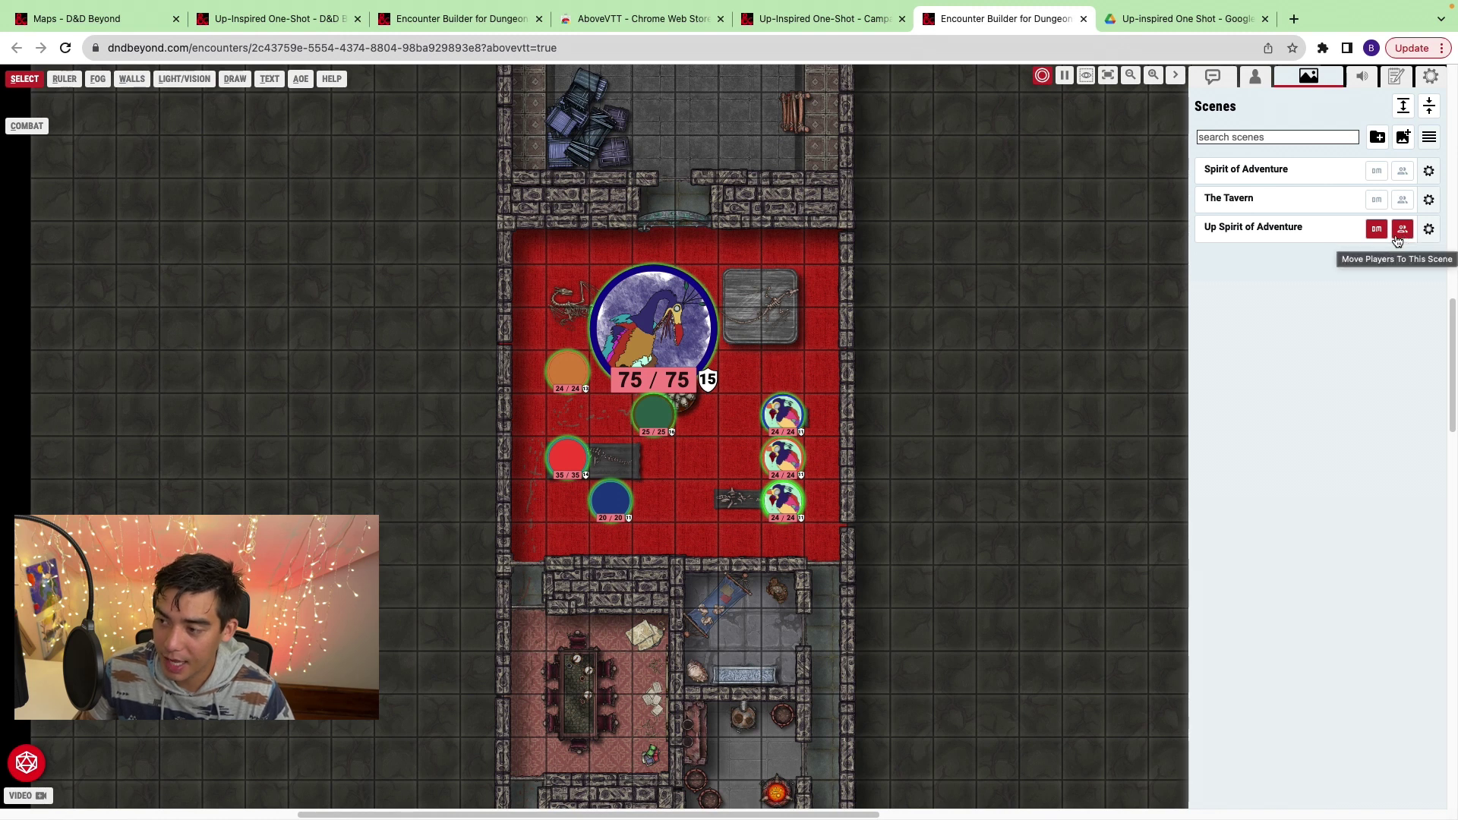
left_click(1376, 204)
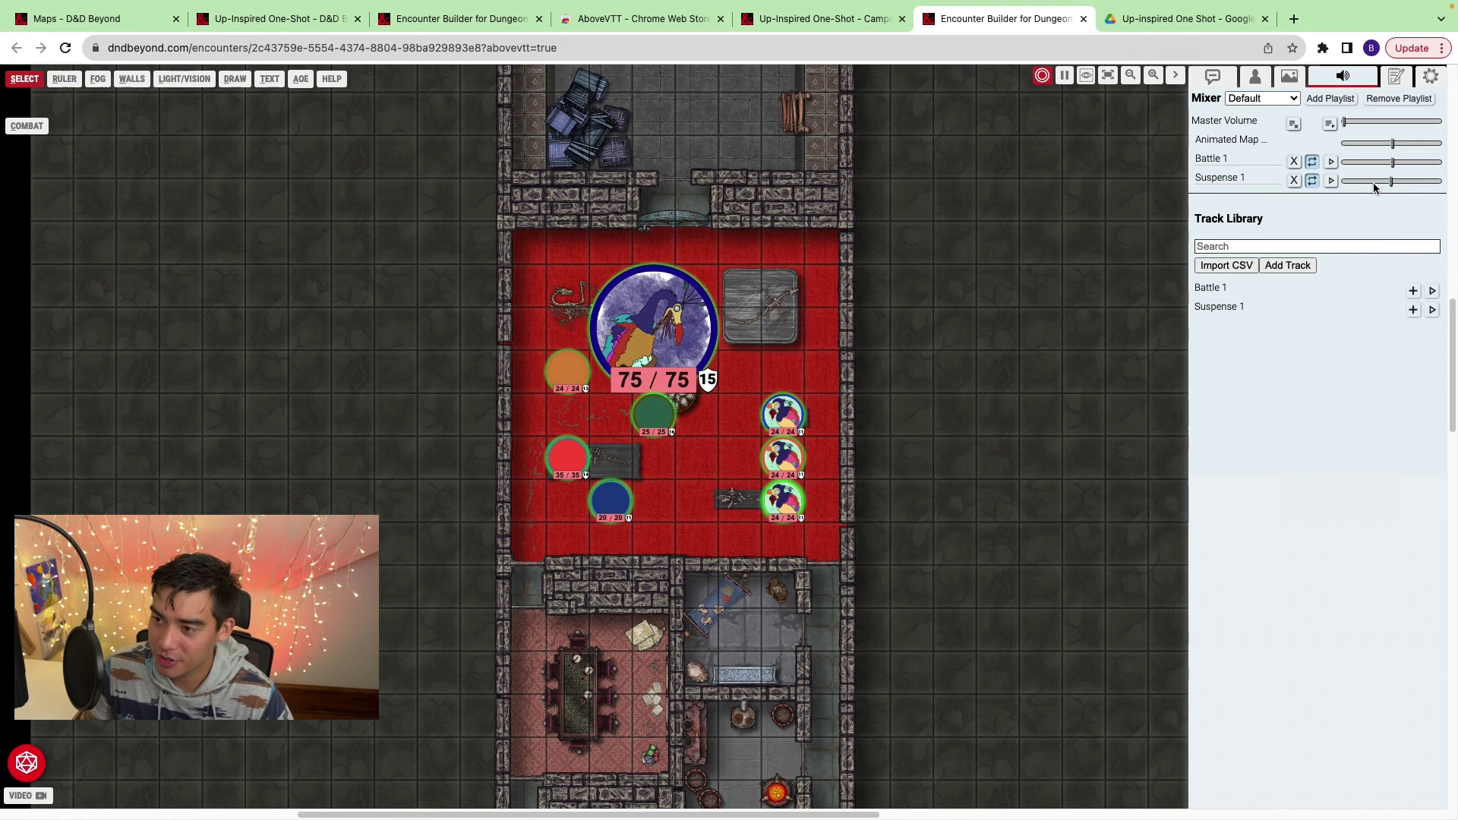
Add a new track entry, play the Battle 1 music, and bring up the journal chapters panel.
left_click(1291, 266)
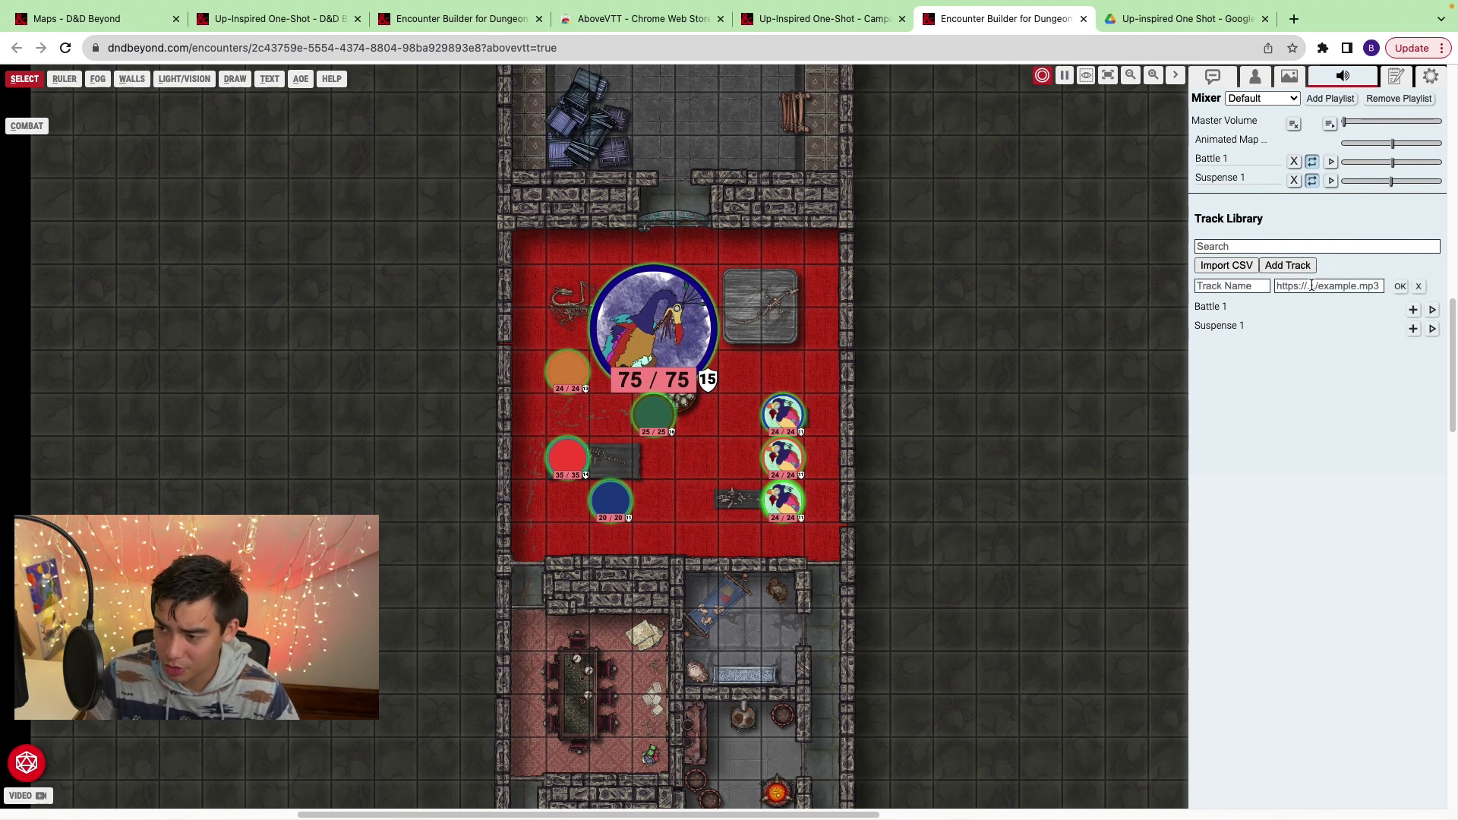
left_click(1347, 287)
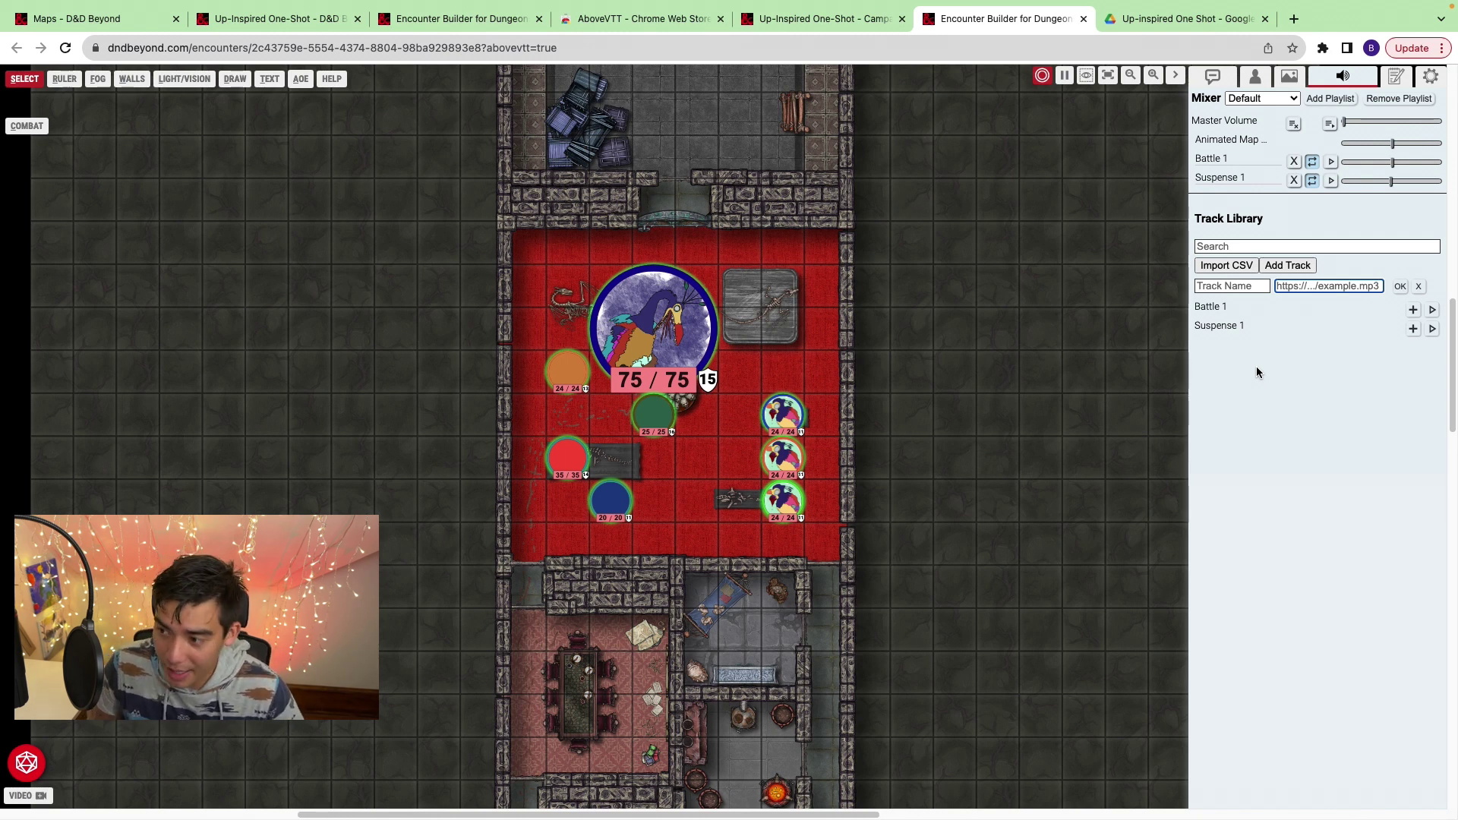
left_click(1432, 311)
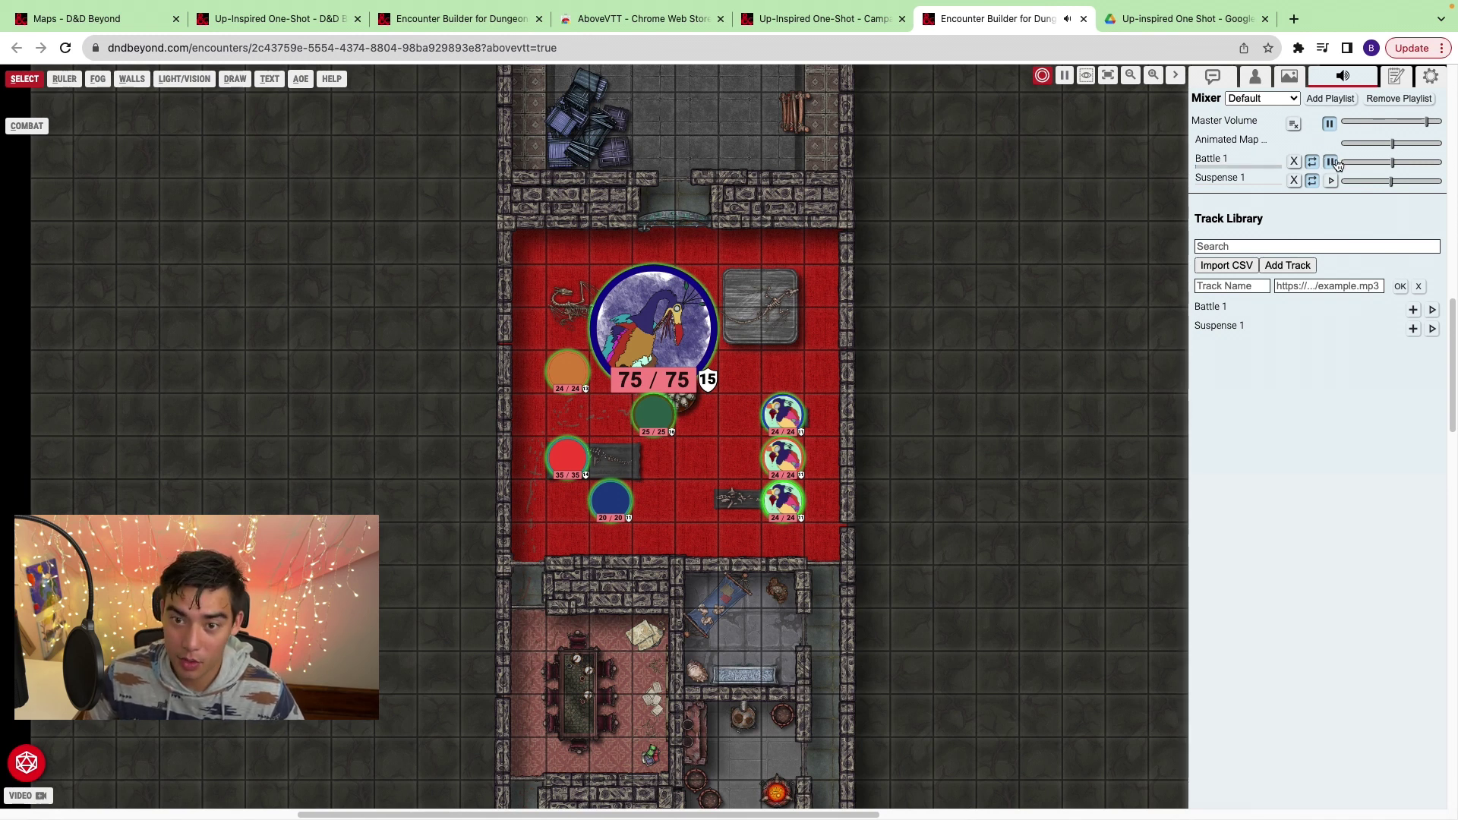
left_click(1396, 76)
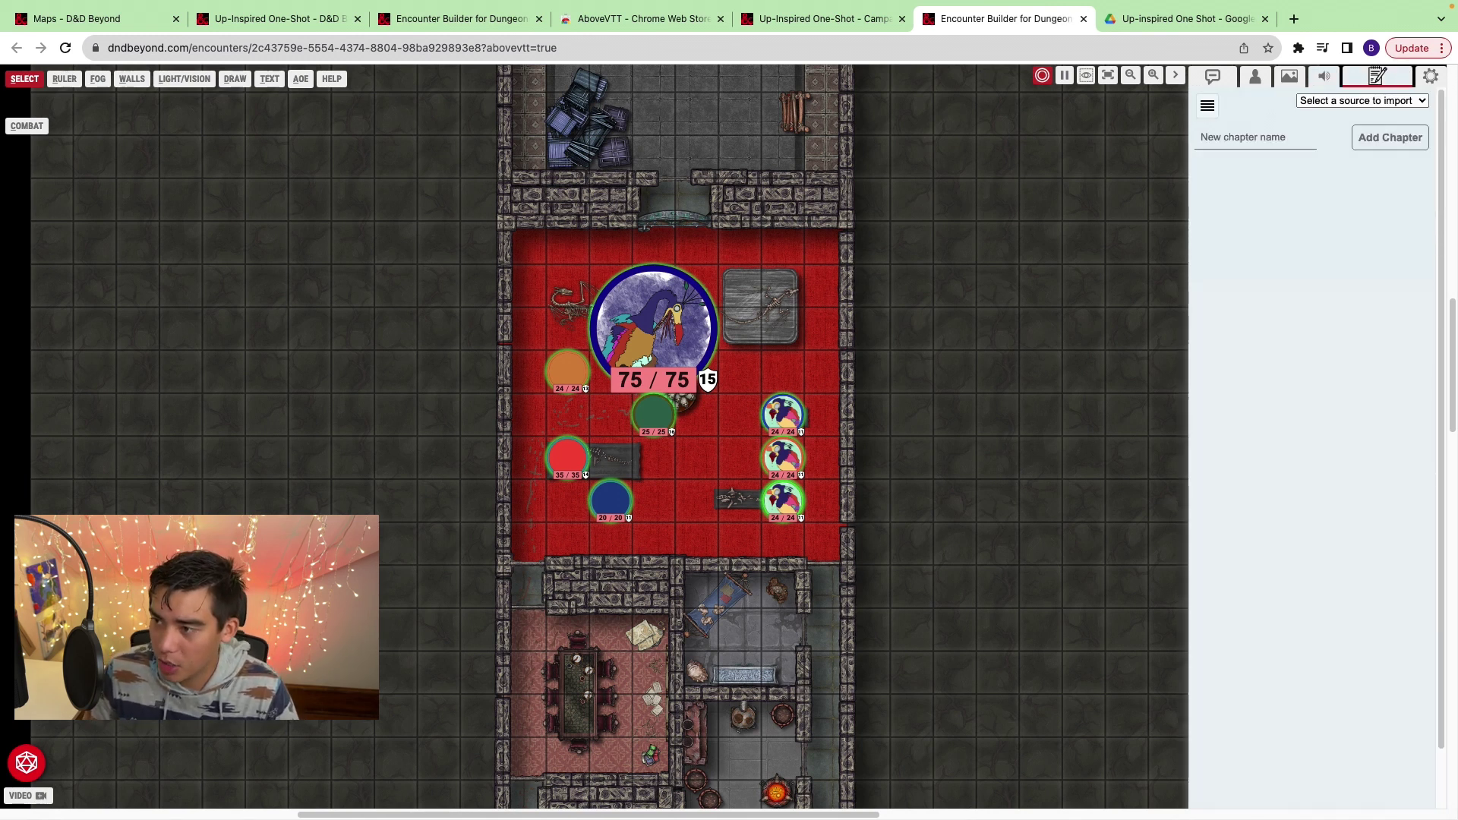
Go from settings to the Tokens list showing players' passive scores, armour class and hit points.
left_click(1439, 78)
left_click(1256, 76)
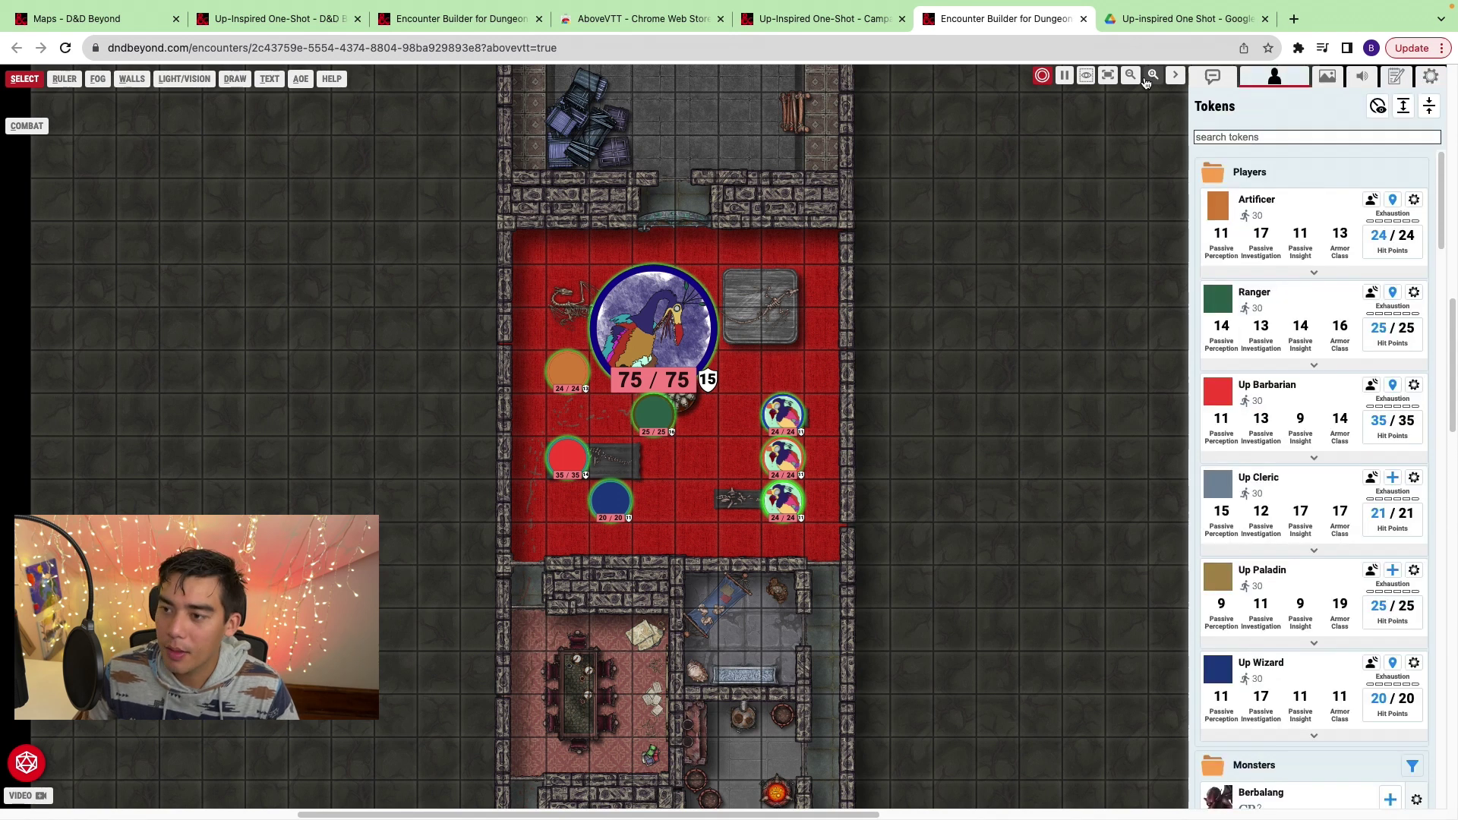
Open the Artificer's character sheet (24/24 HP, AC 13), then glance at the Game Log and return to Tokens.
left_click(1256, 207)
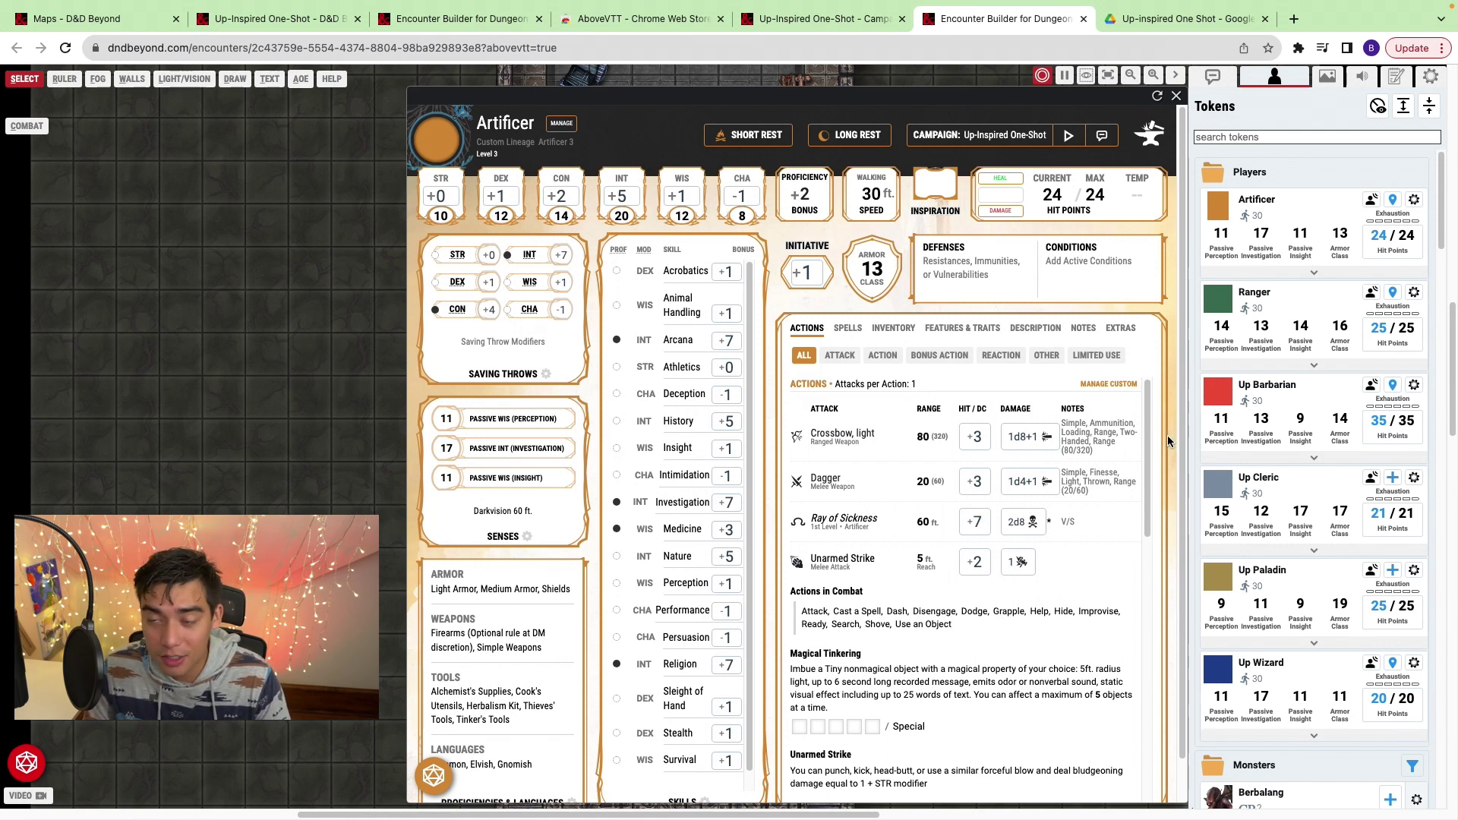
scroll(1168, 435, "down", 1)
scroll(1168, 434, "up", 1)
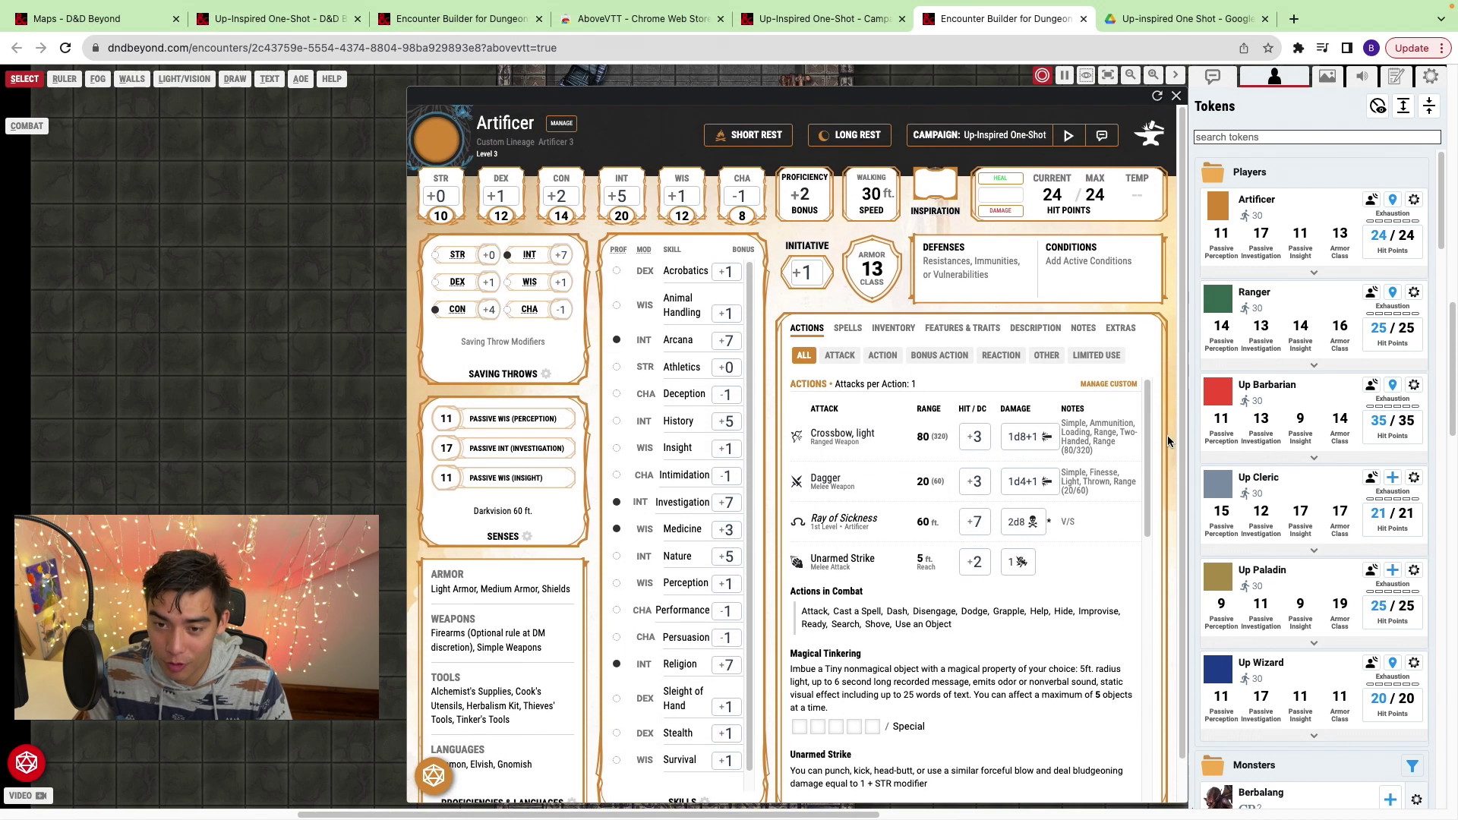
left_click(1213, 78)
left_click(1282, 84)
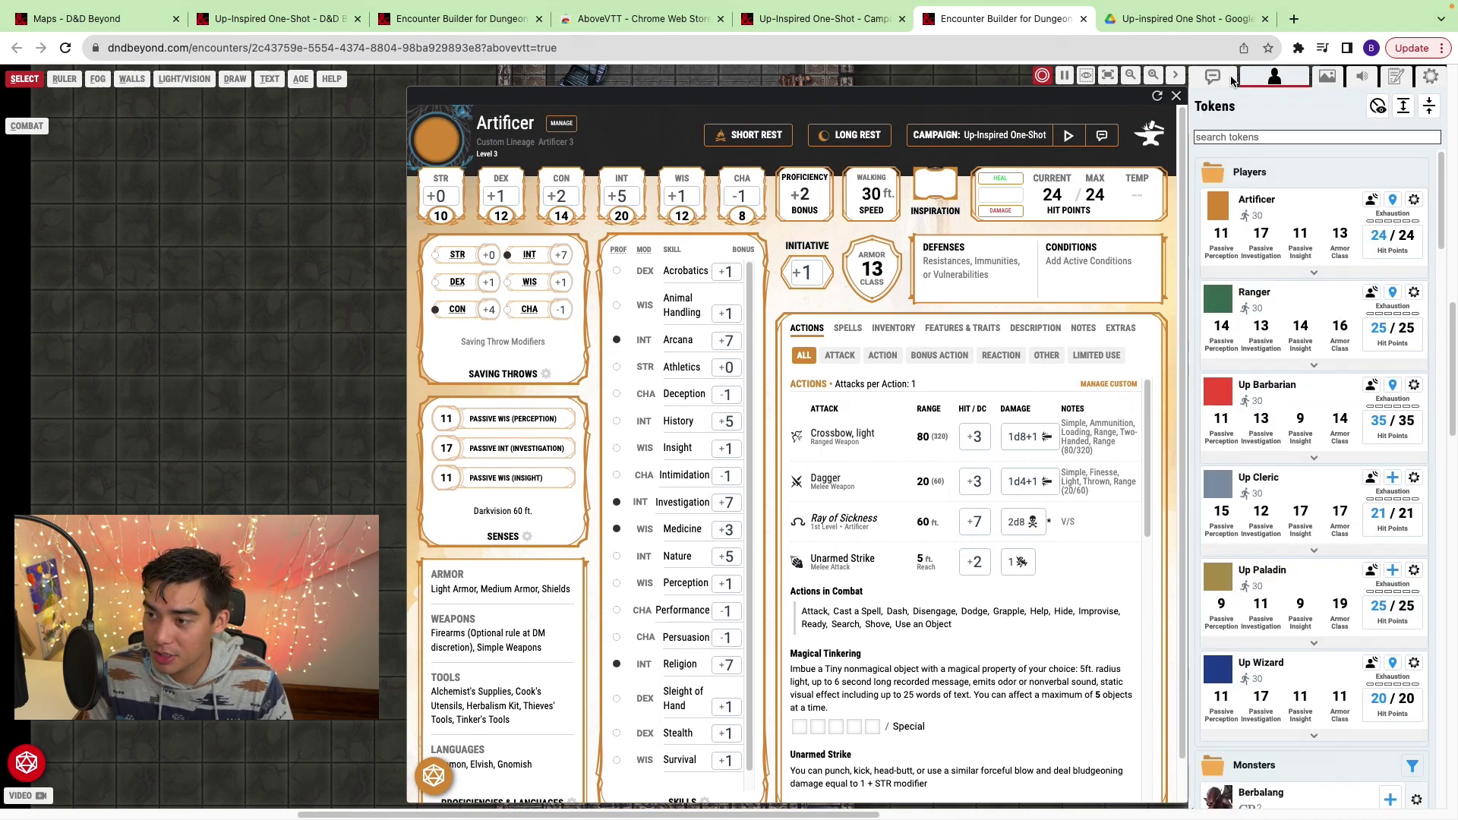
Roll the Artificer's initiative of 14 from the sheet, with the Game Log shown.
left_click(1214, 79)
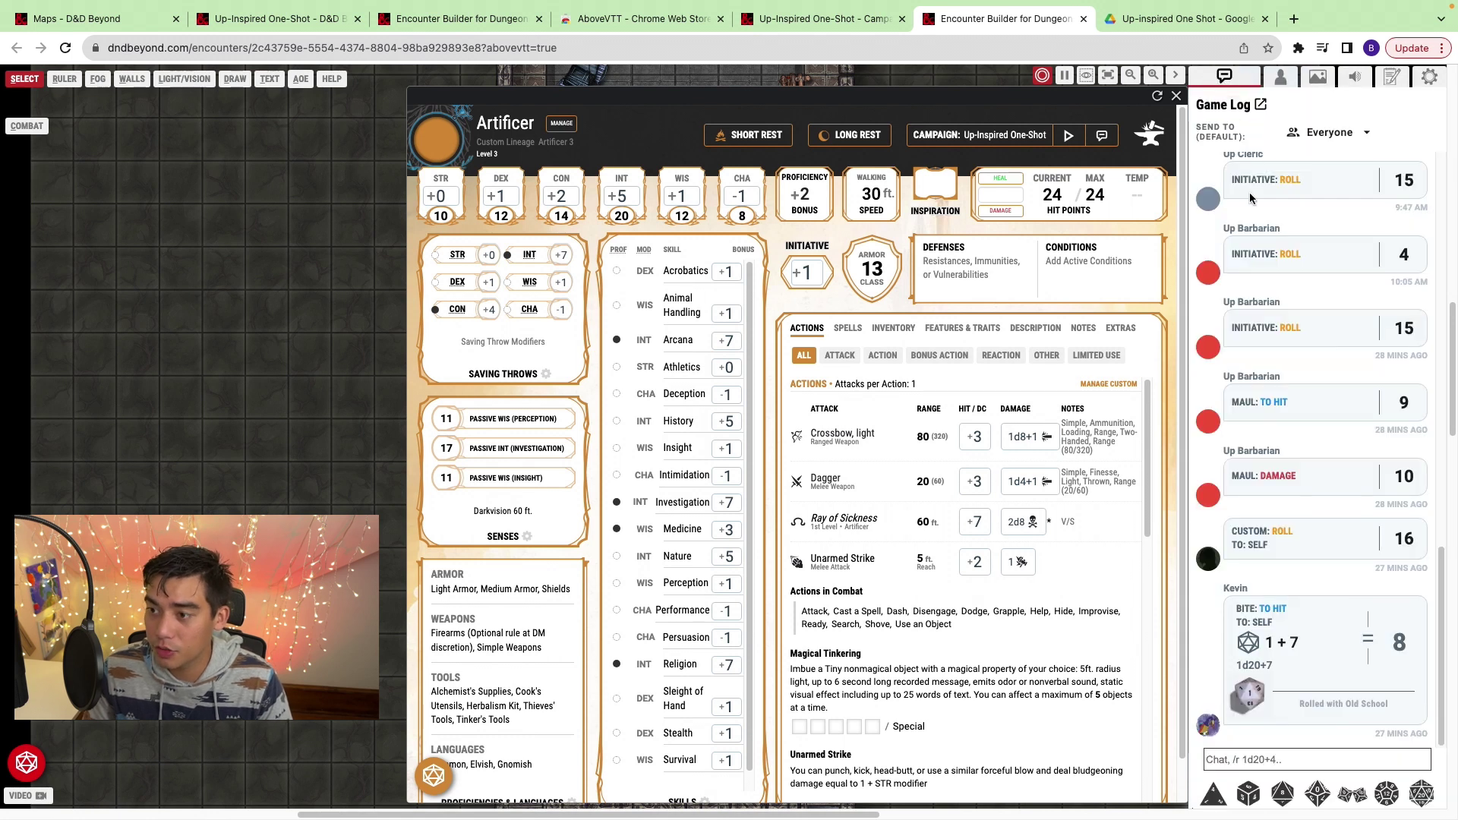
left_click(792, 271)
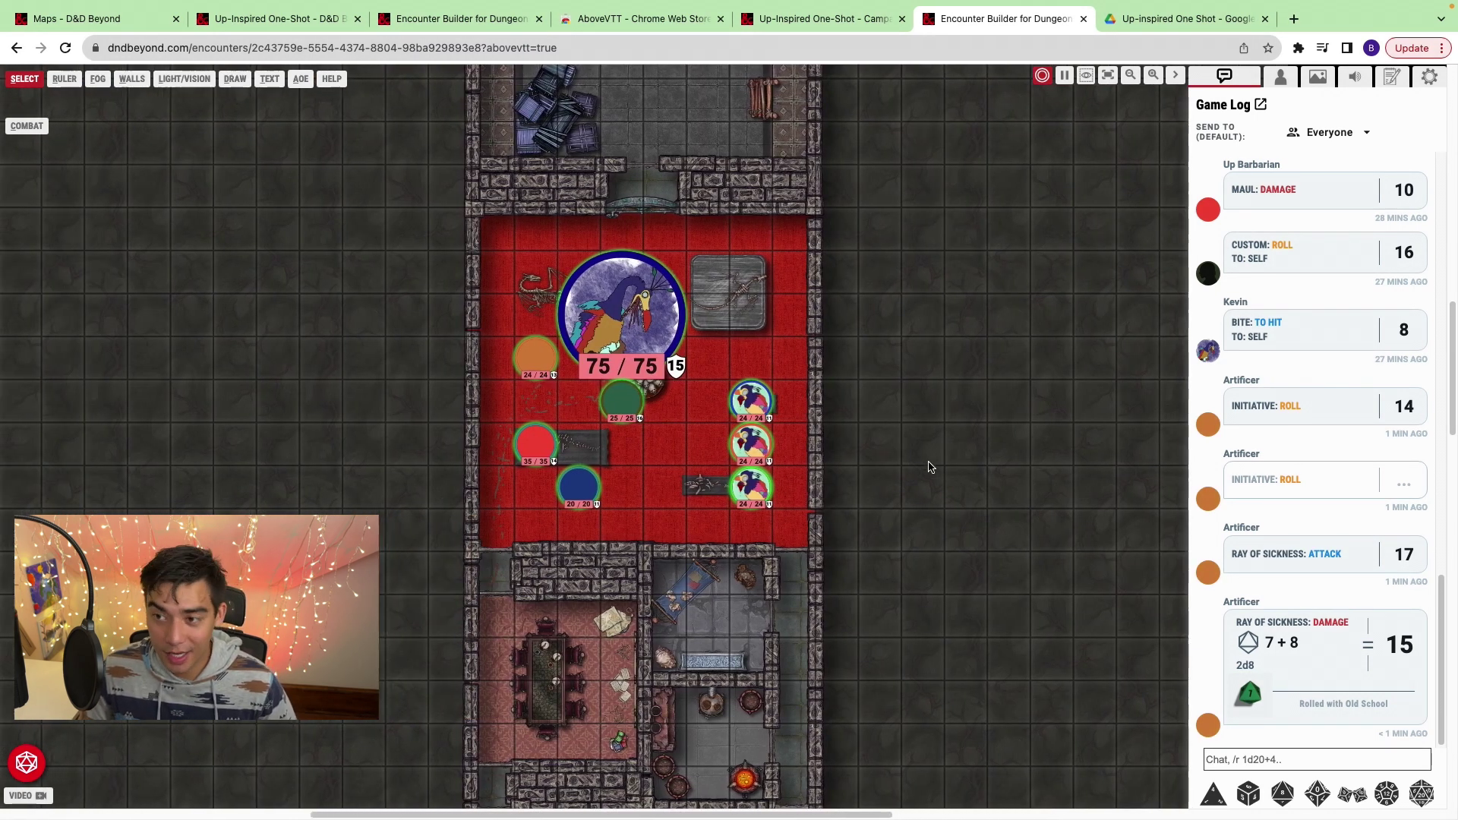
Add the players to the combat tracker: Up Wizard 16, Up Barbarian 15, Artificer 11, Ranger 8.
left_click(22, 129)
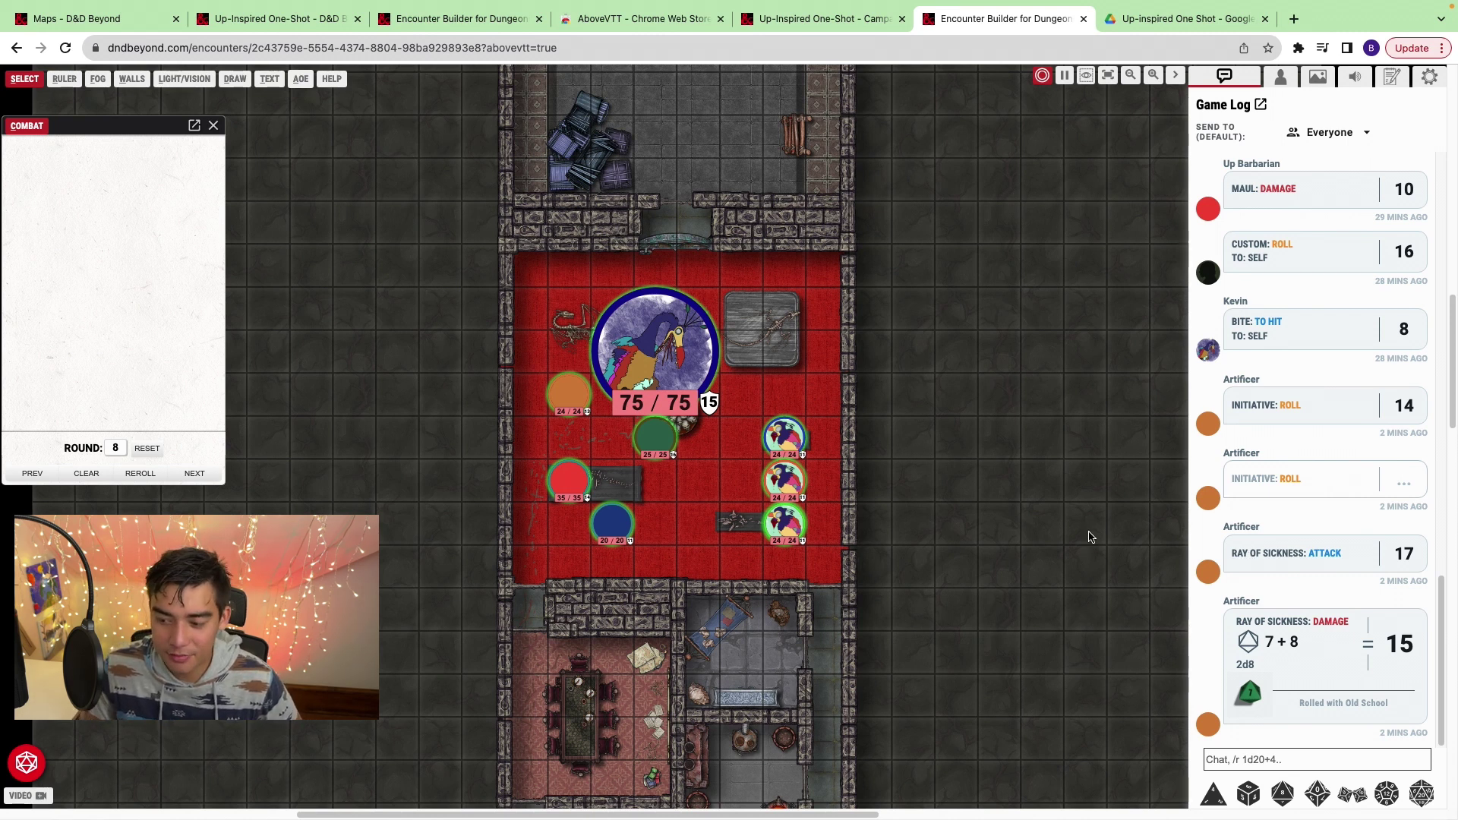
left_click(819, 269)
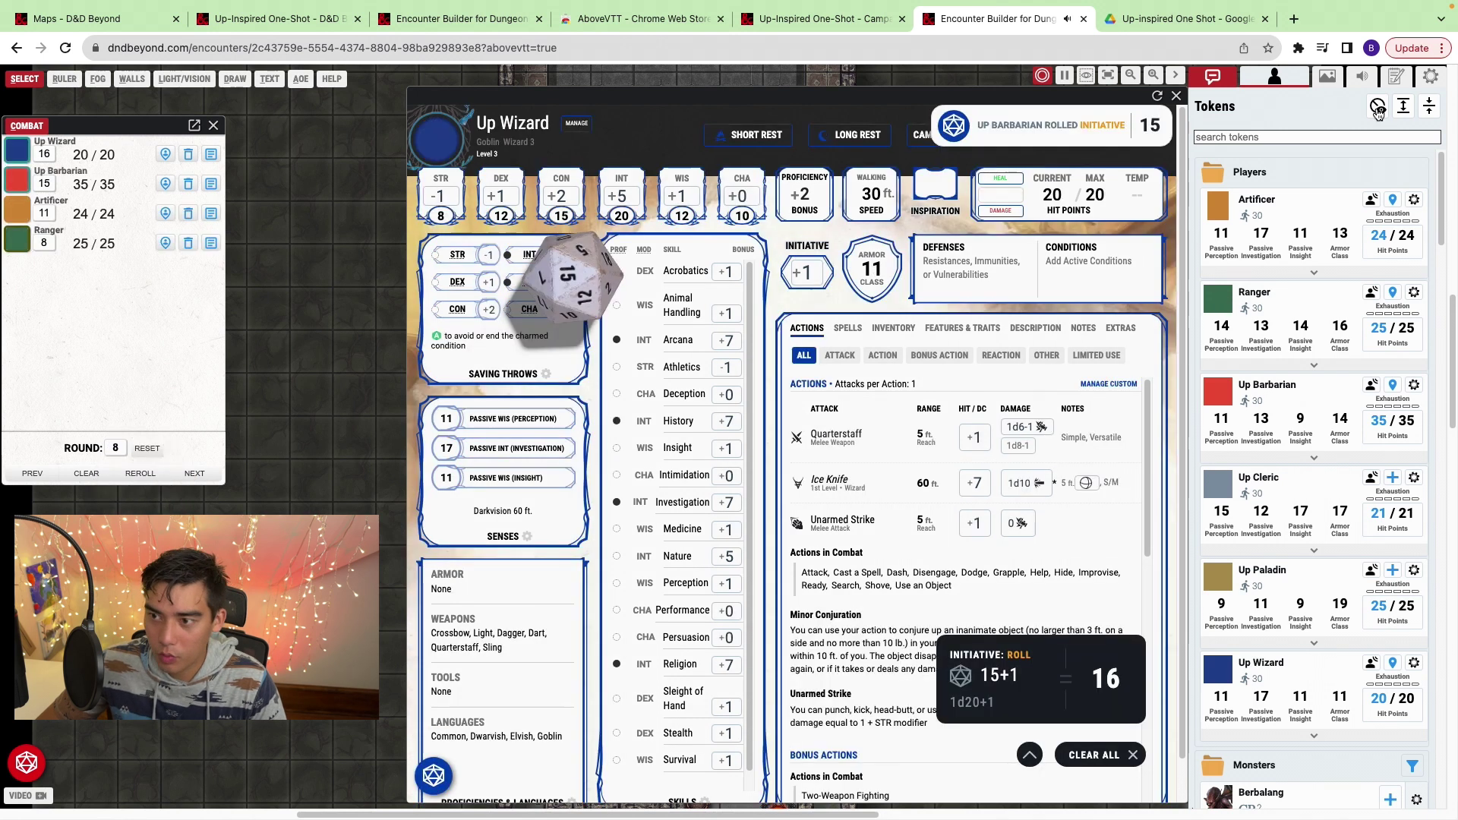
left_click(1175, 96)
left_click(659, 351)
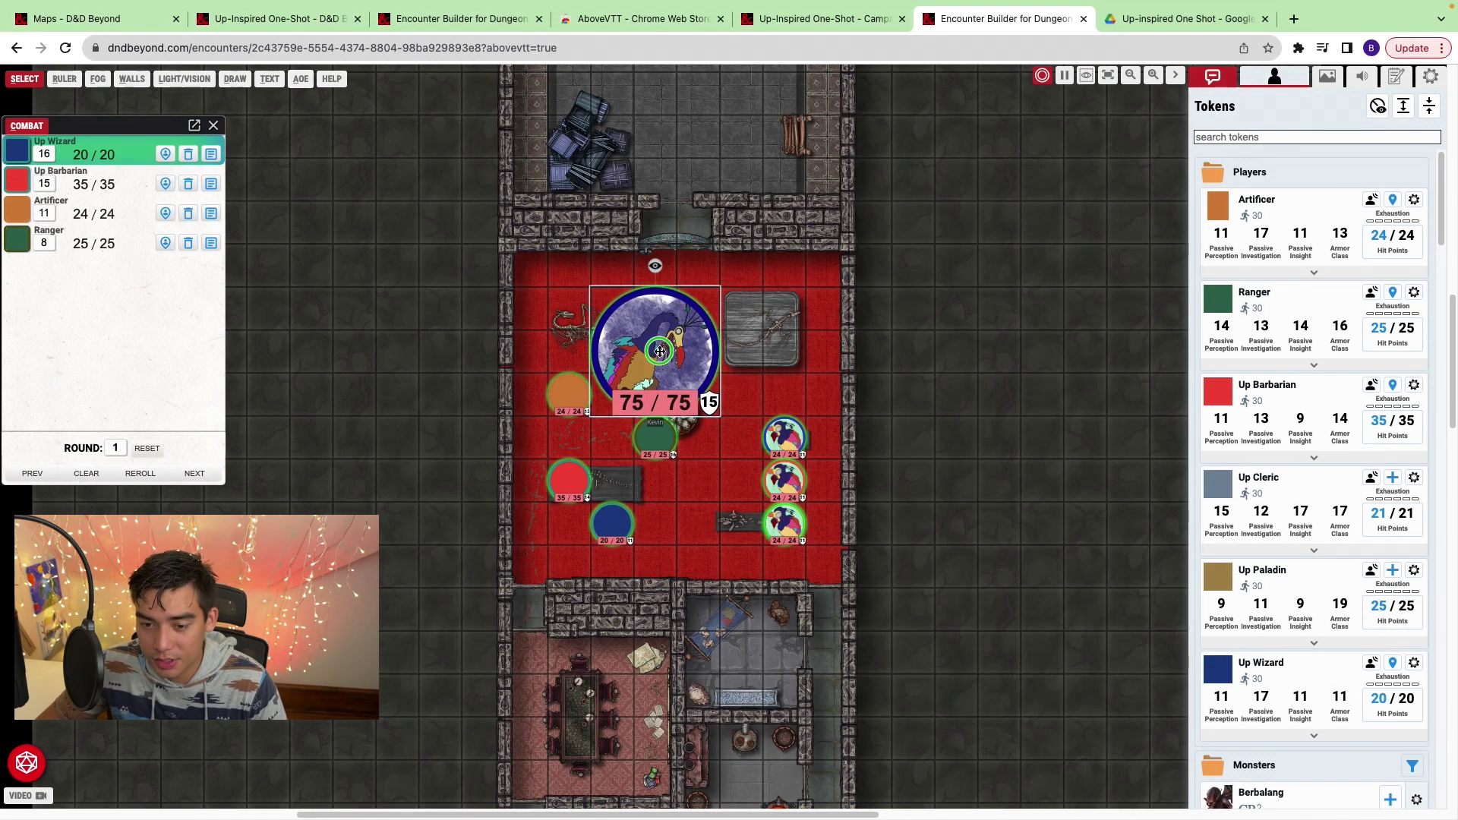
Add Kevin (7) and three Snipe Hatchlings (7, 7, 4) to the tracker and locate a hatchling on the map.
right_click(659, 352)
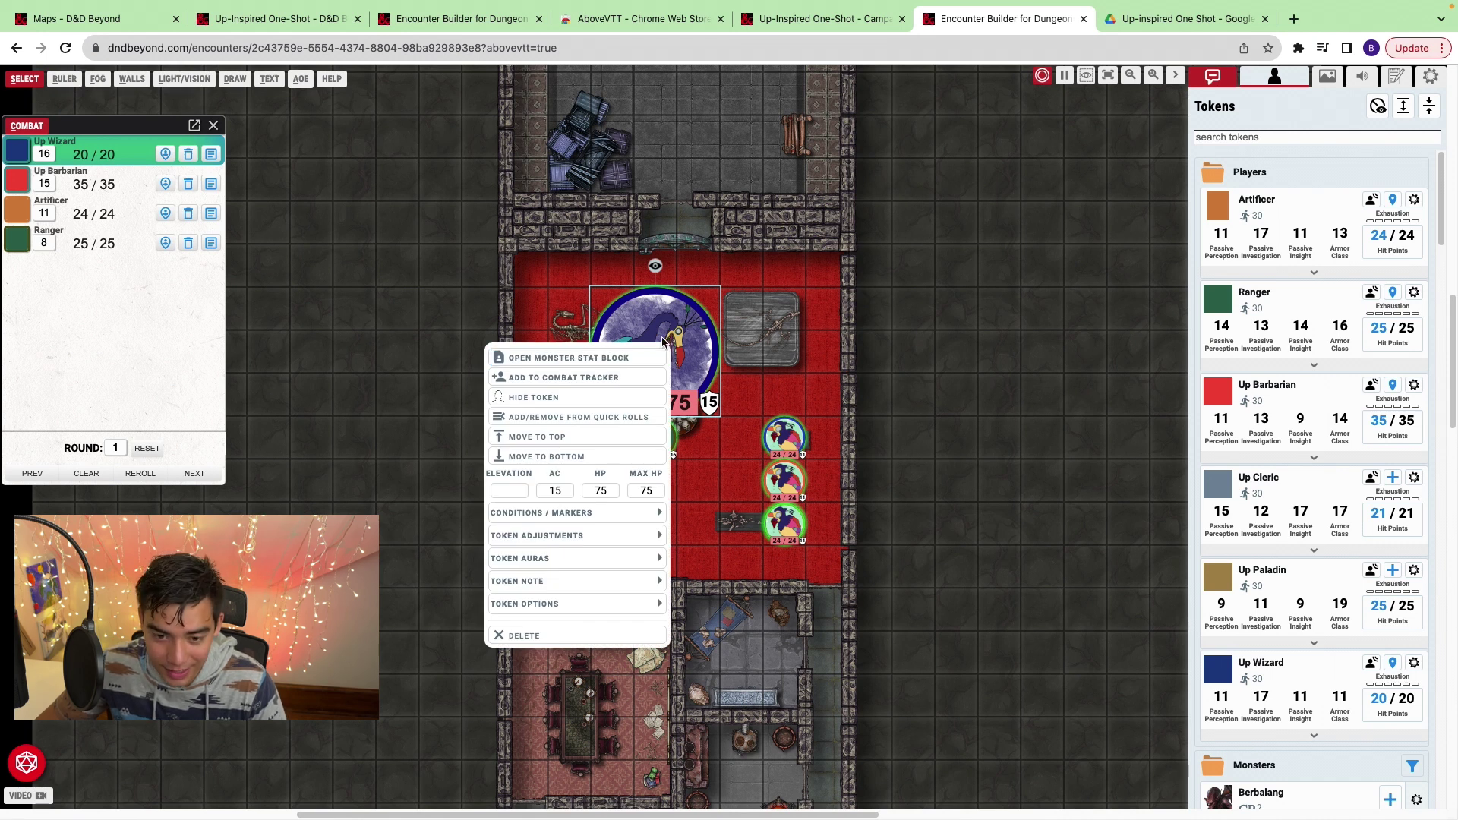
left_click(532, 376)
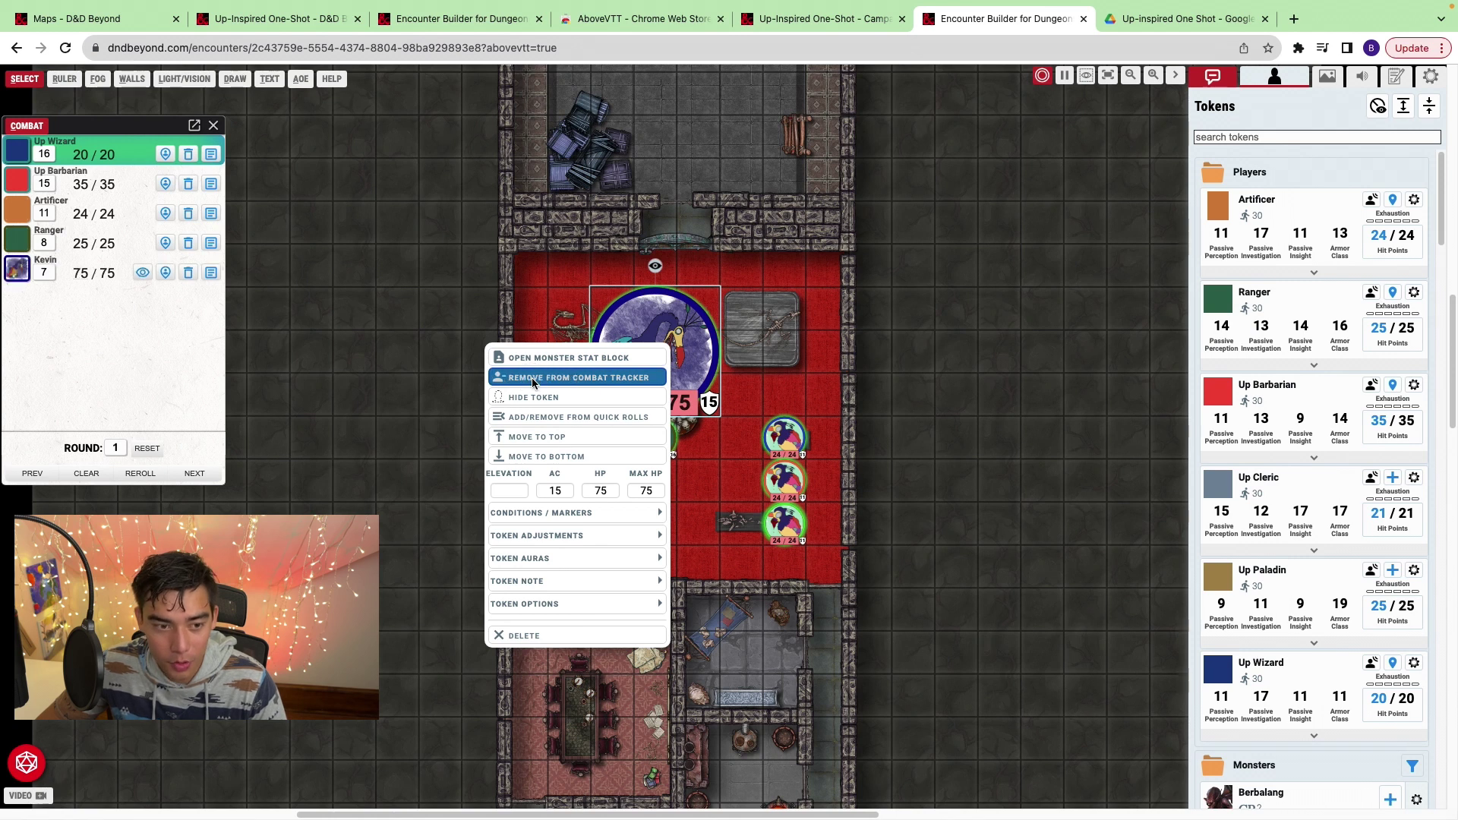
left_click(778, 438)
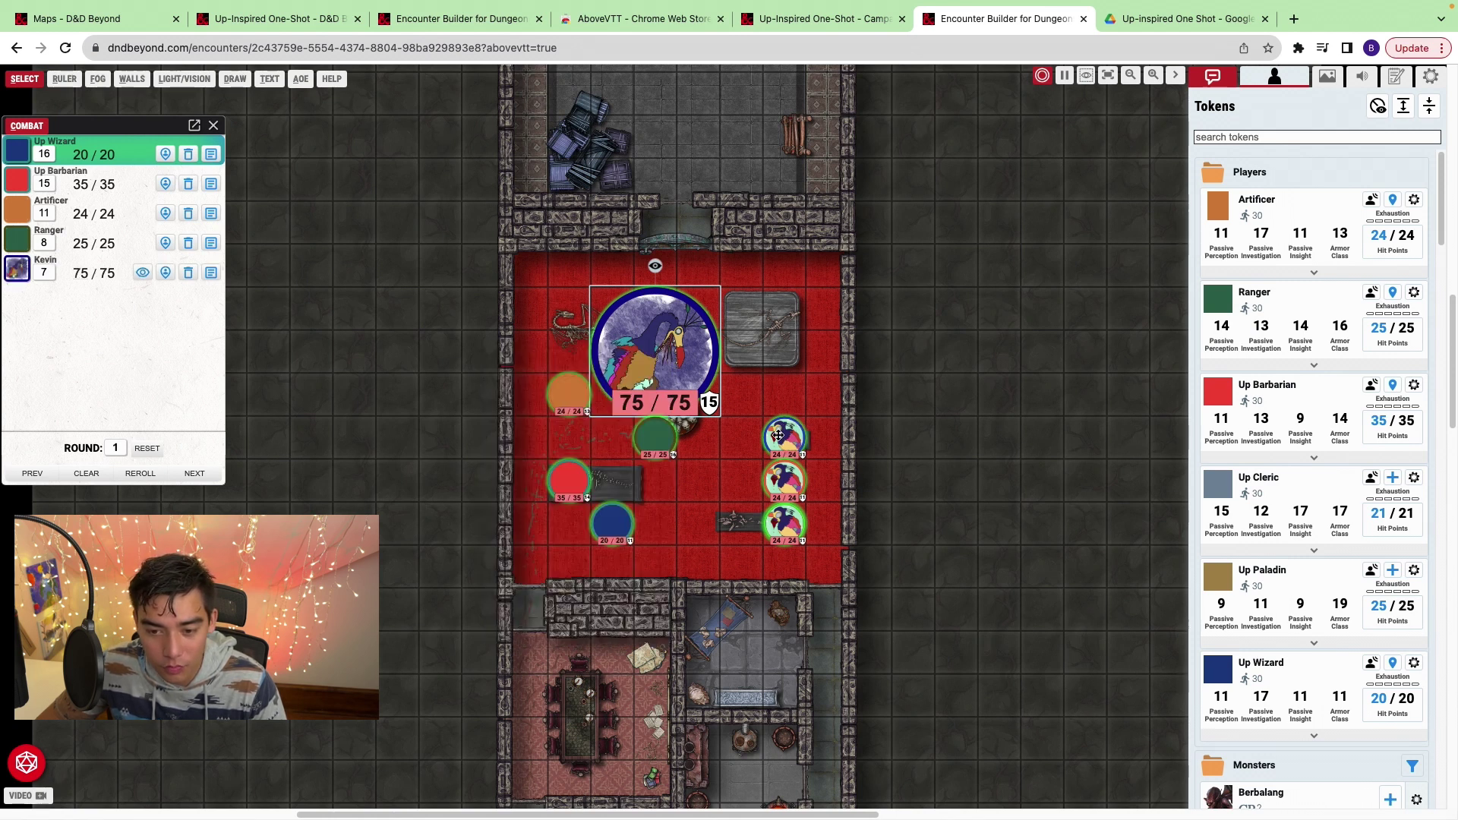
right_click(778, 438)
left_click(682, 461)
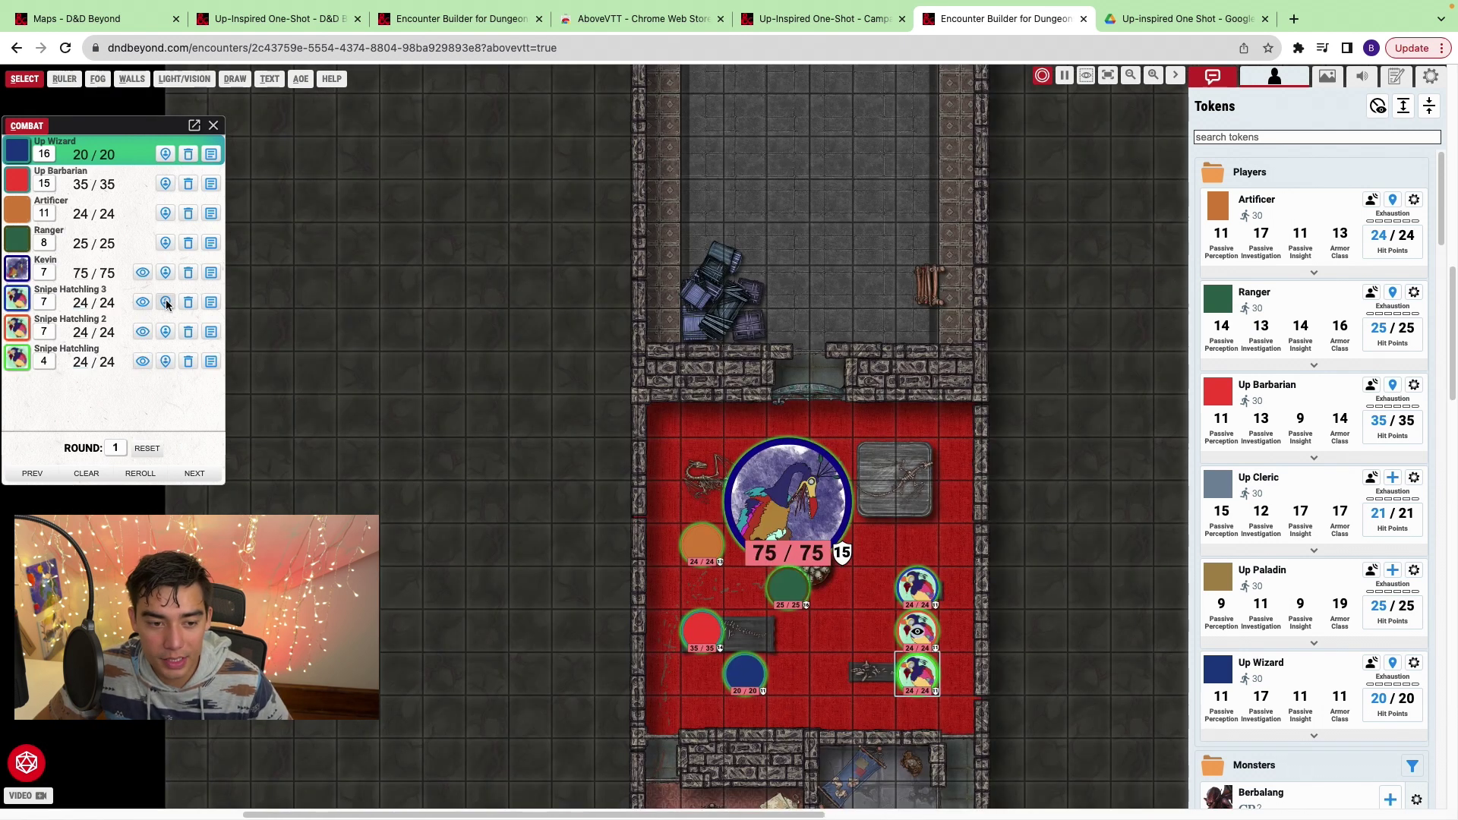
left_click(166, 302)
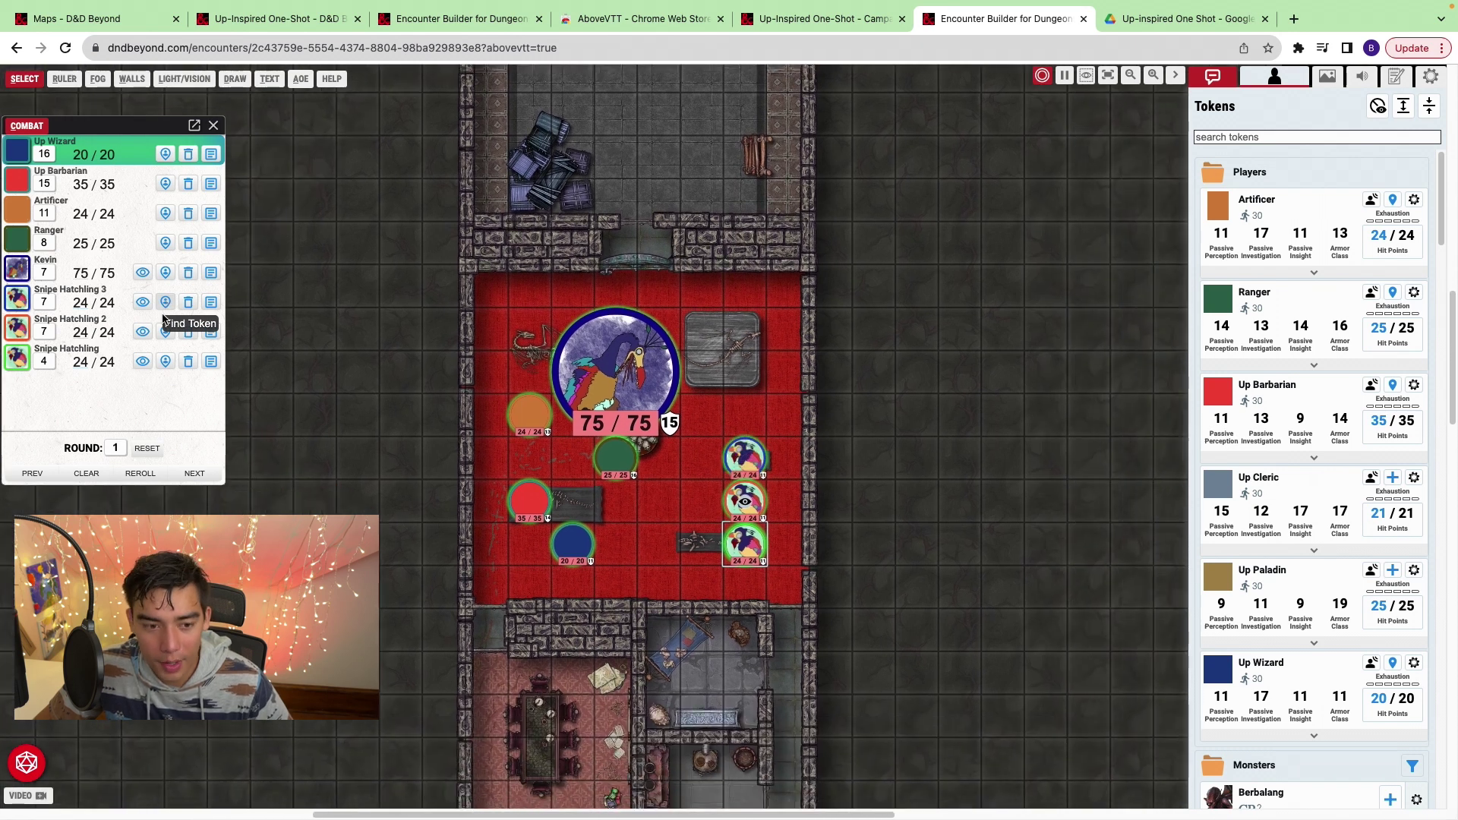
left_click(165, 361)
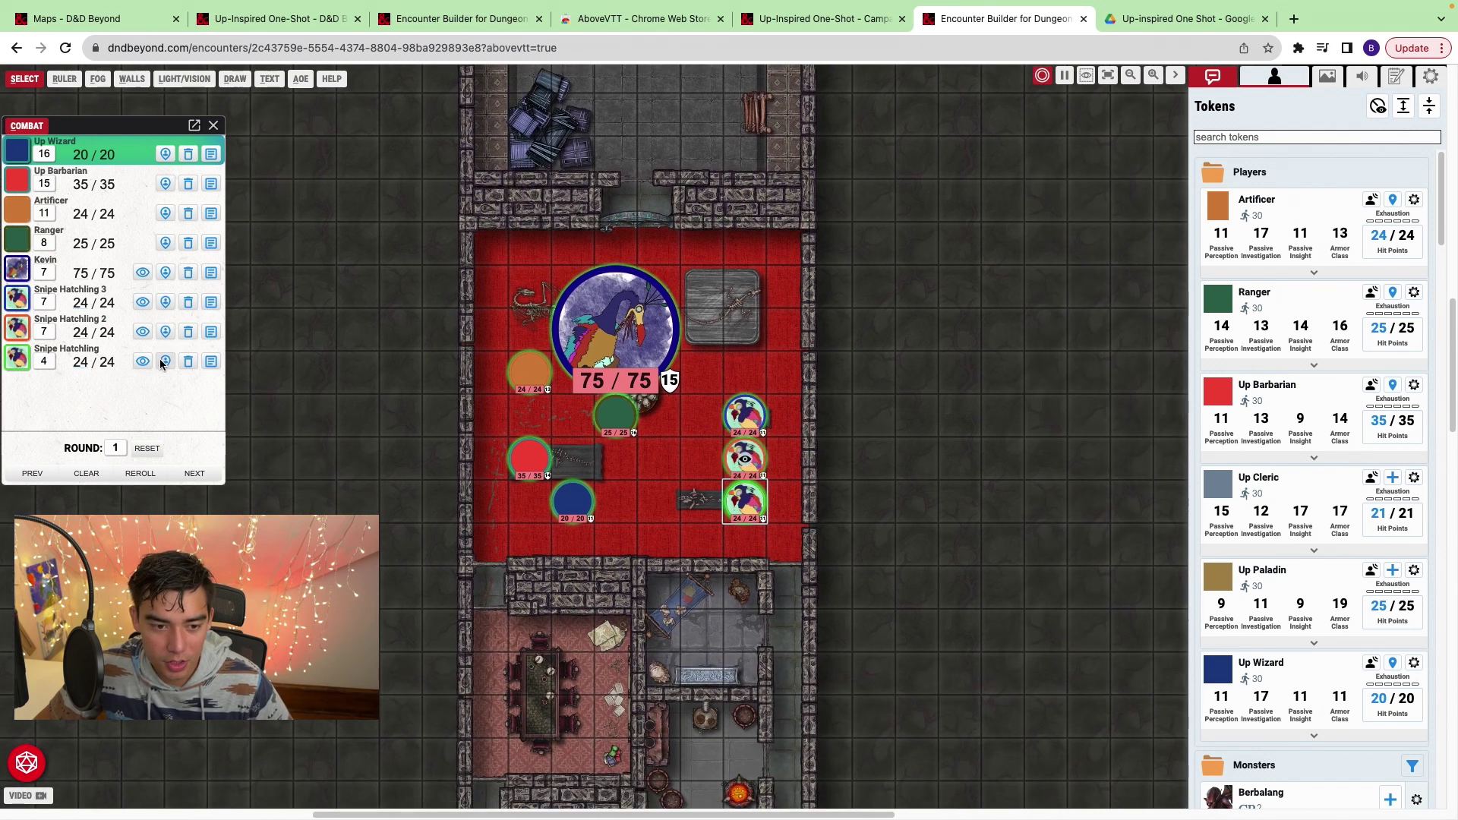
left_click(165, 362)
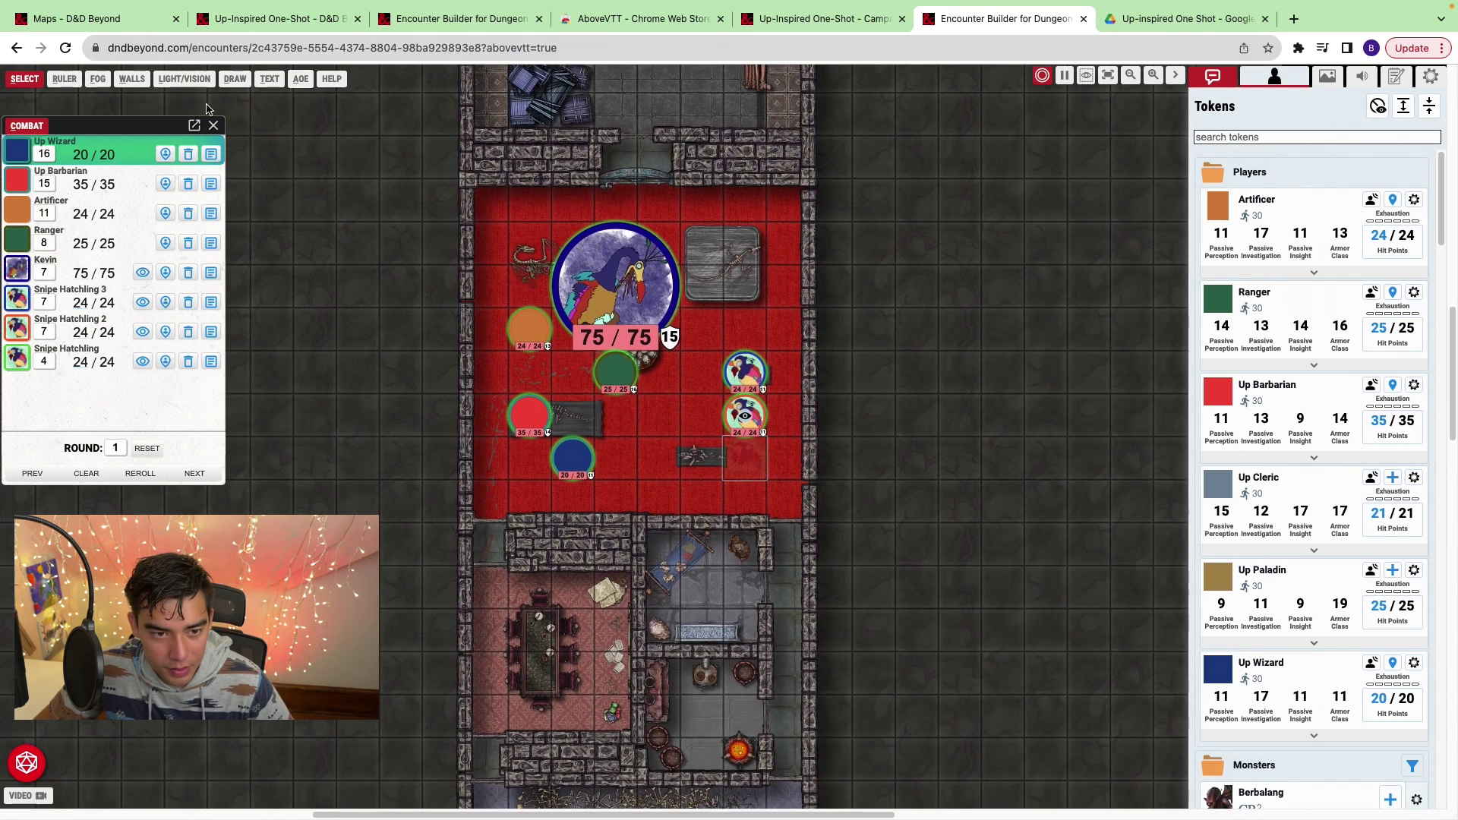
Check the Up Wizard's sheet, then review Kevin's stat block including its Darkvision description.
left_click(212, 154)
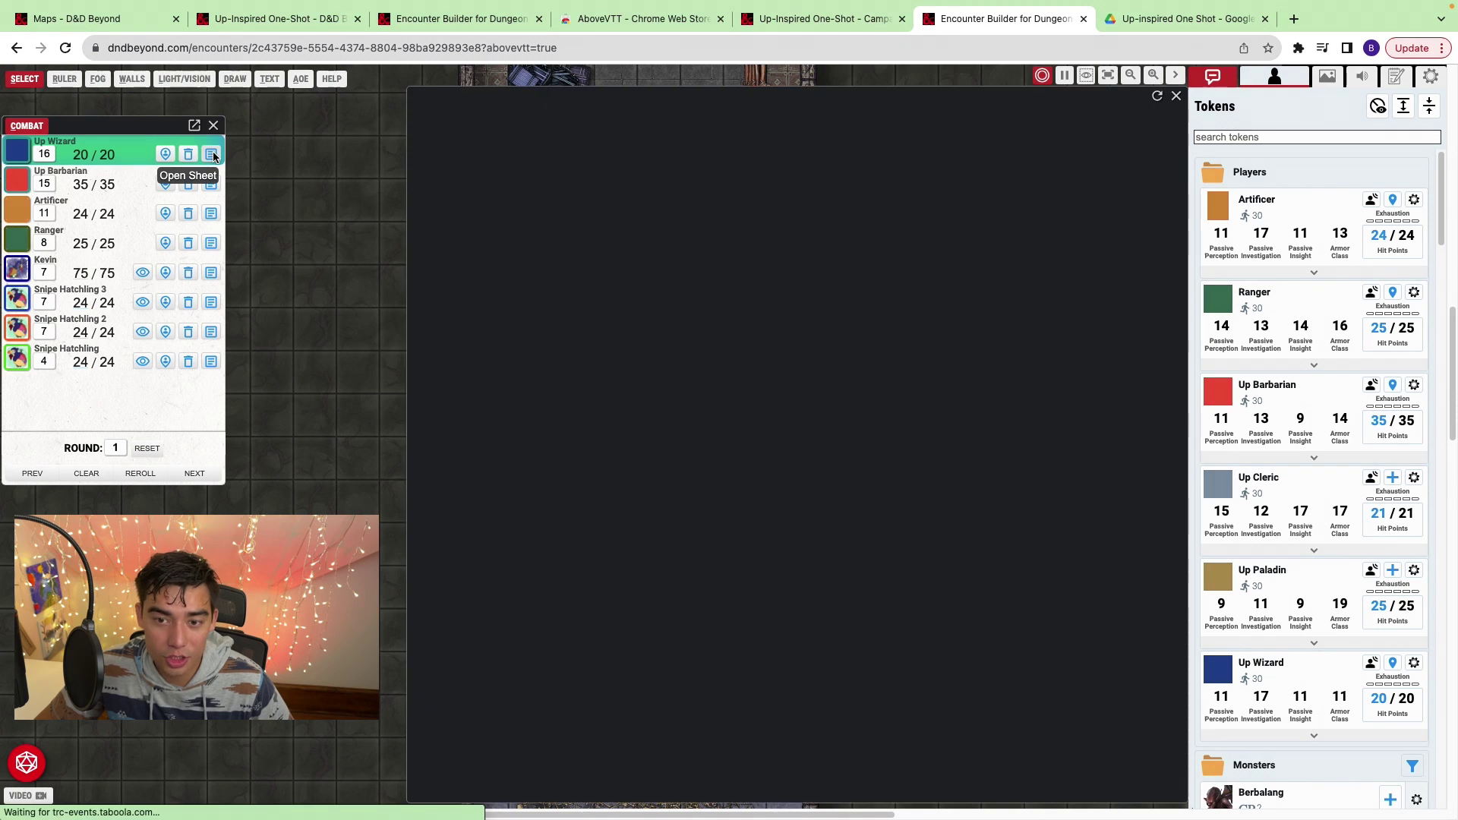
left_click(1175, 96)
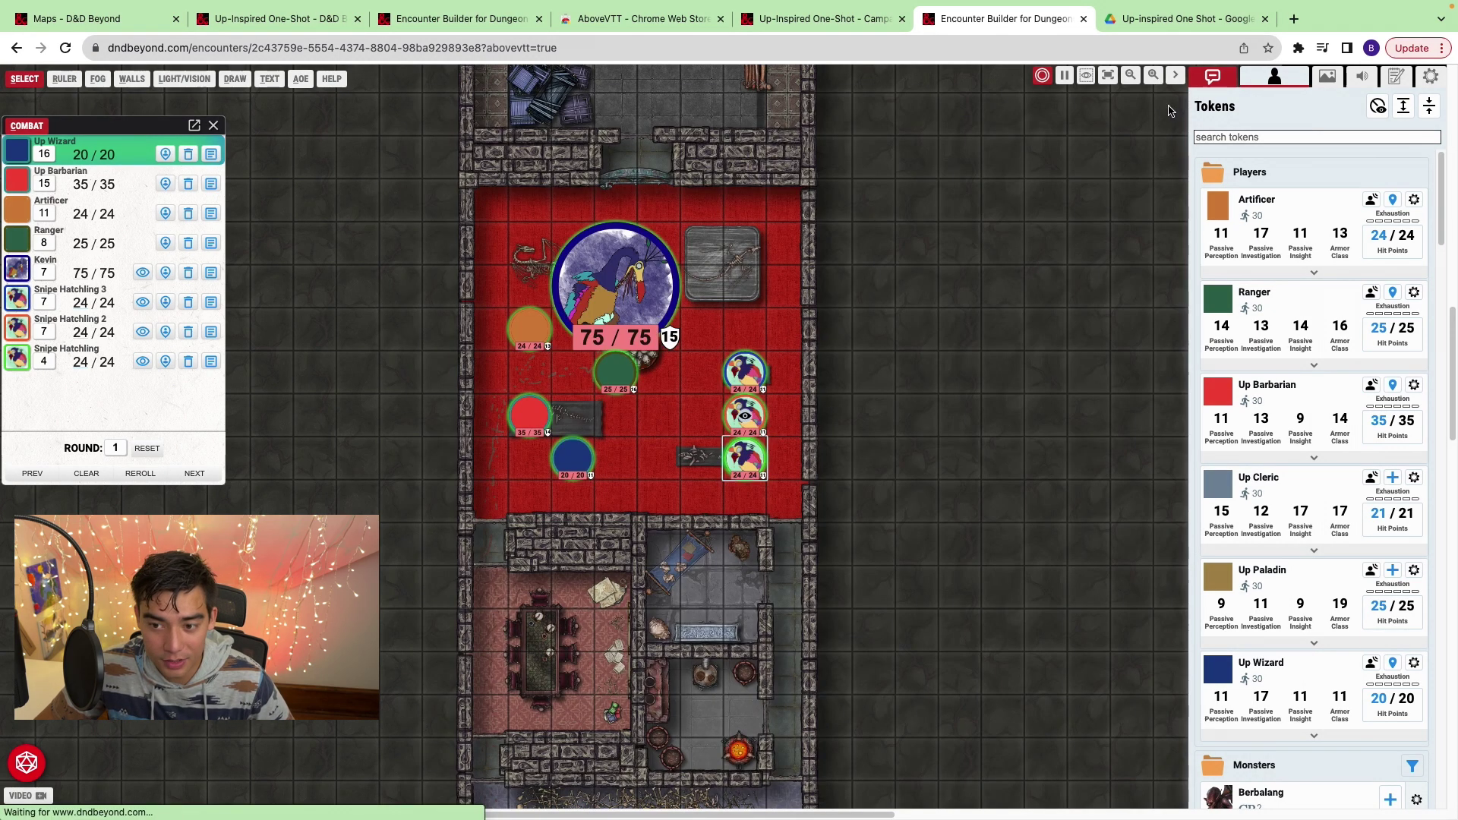
left_click(212, 272)
left_click(289, 429)
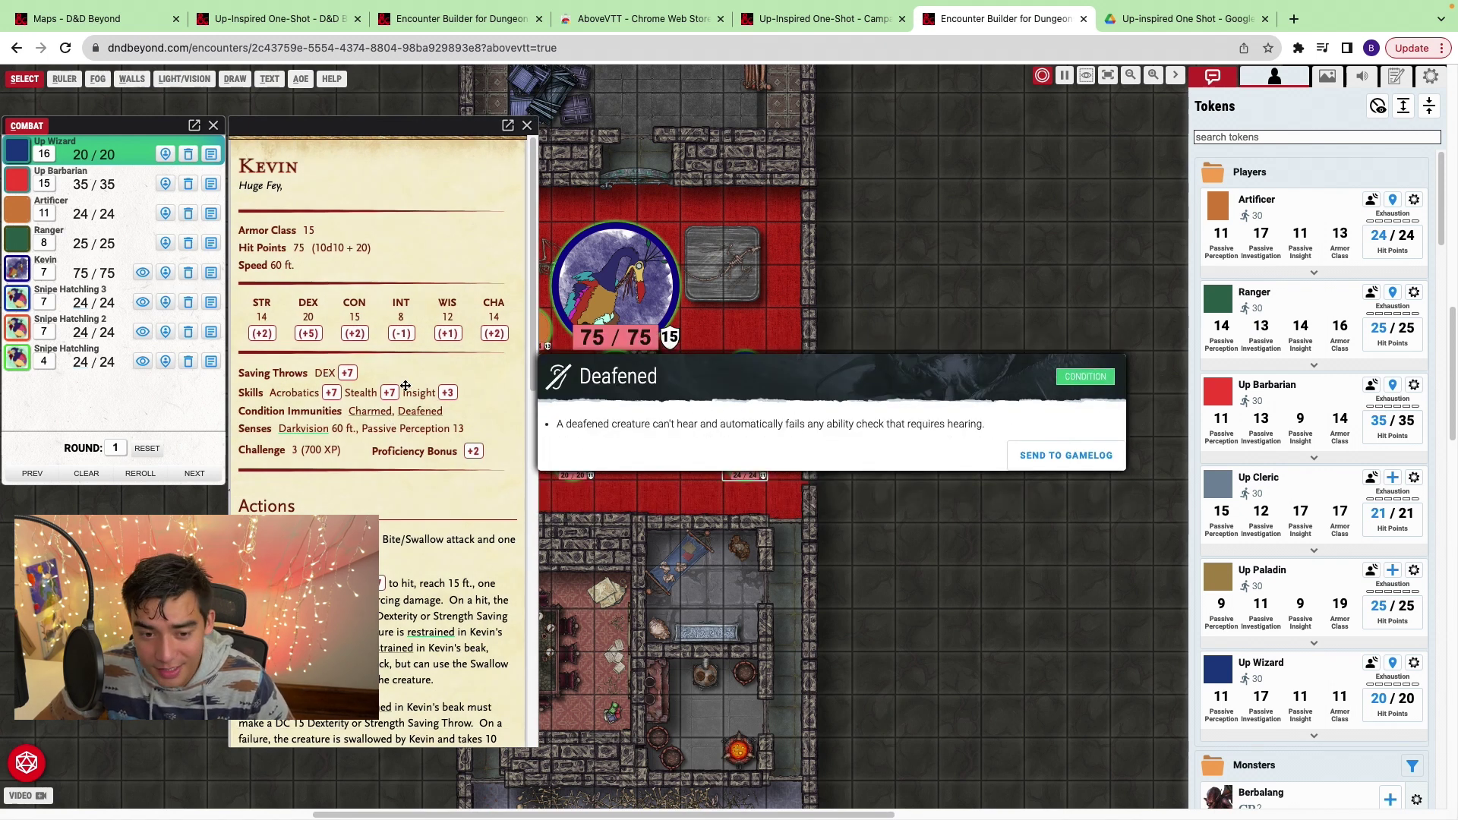
scroll(428, 503, "down", 1)
scroll(429, 503, "down", 5)
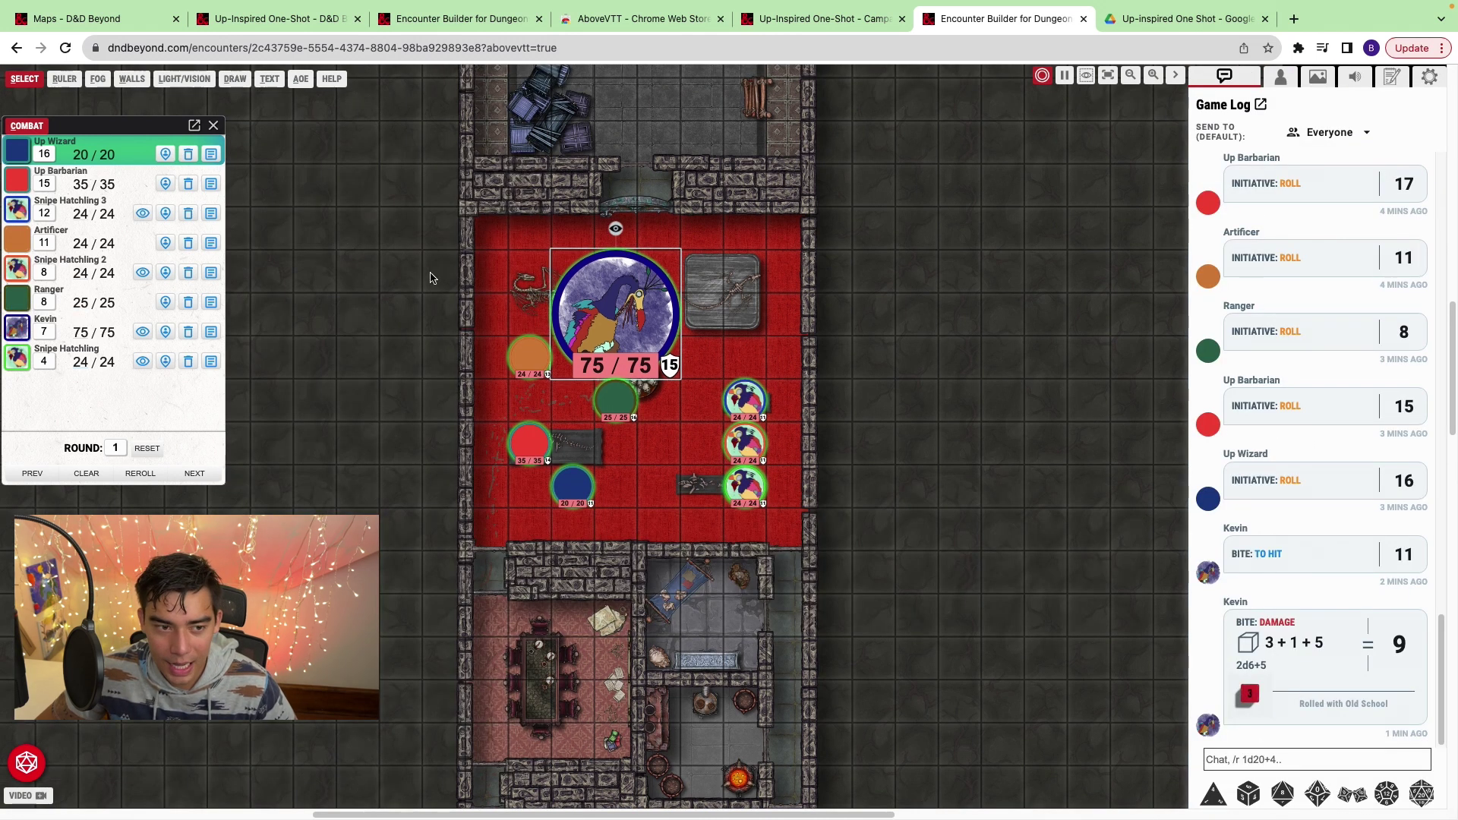
left_click(778, 353)
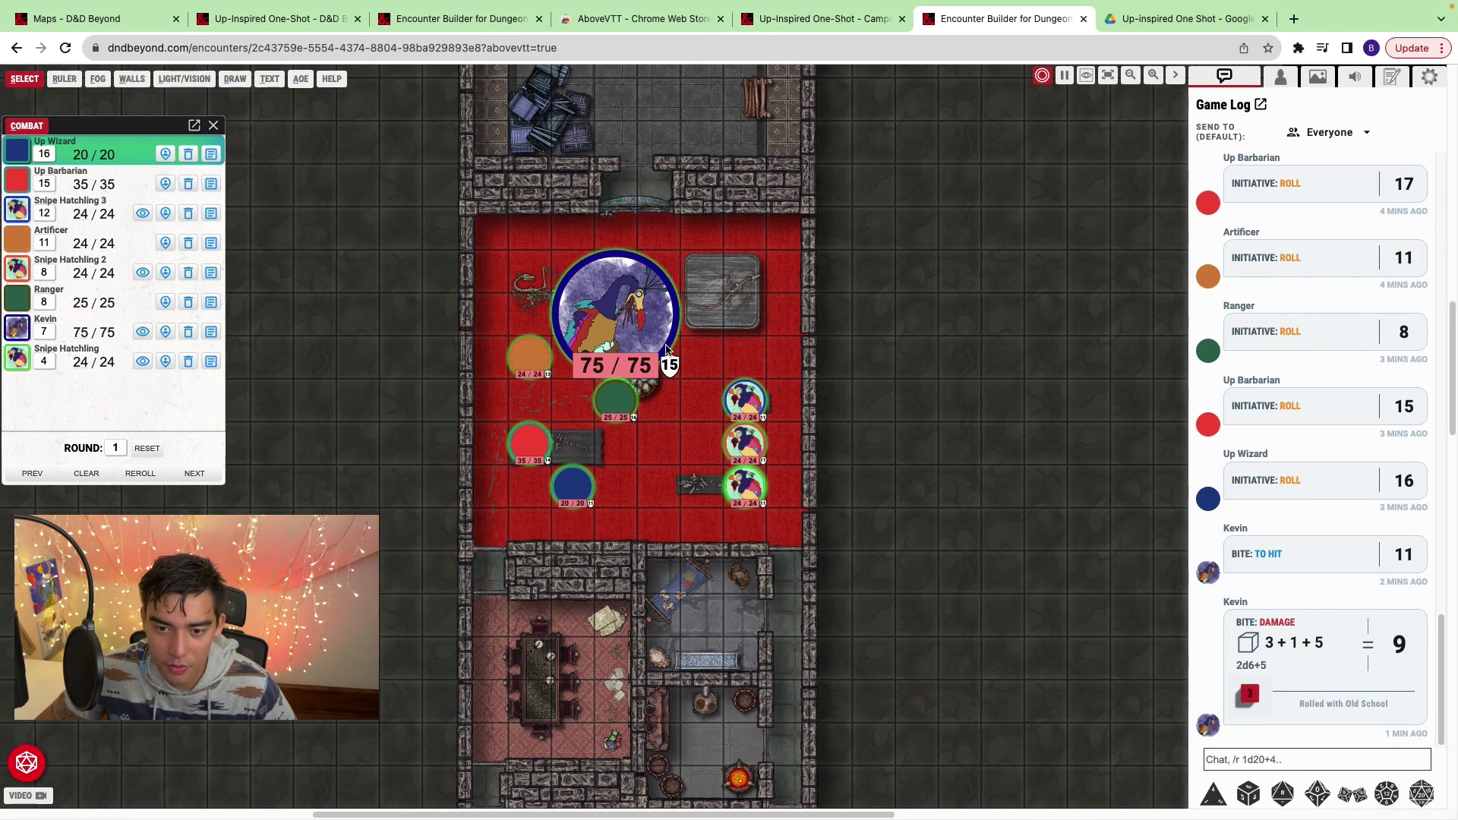